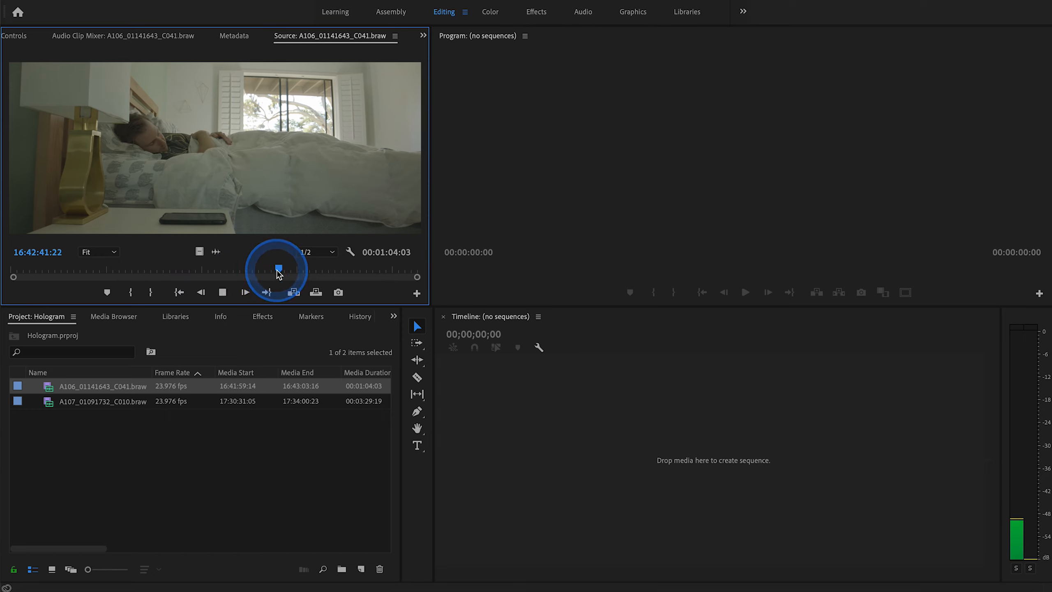
Mark the source clip's in point at 16:42:42:14 and its out point at 16:42:54:09.
left_click_drag(279, 274, 310, 274)
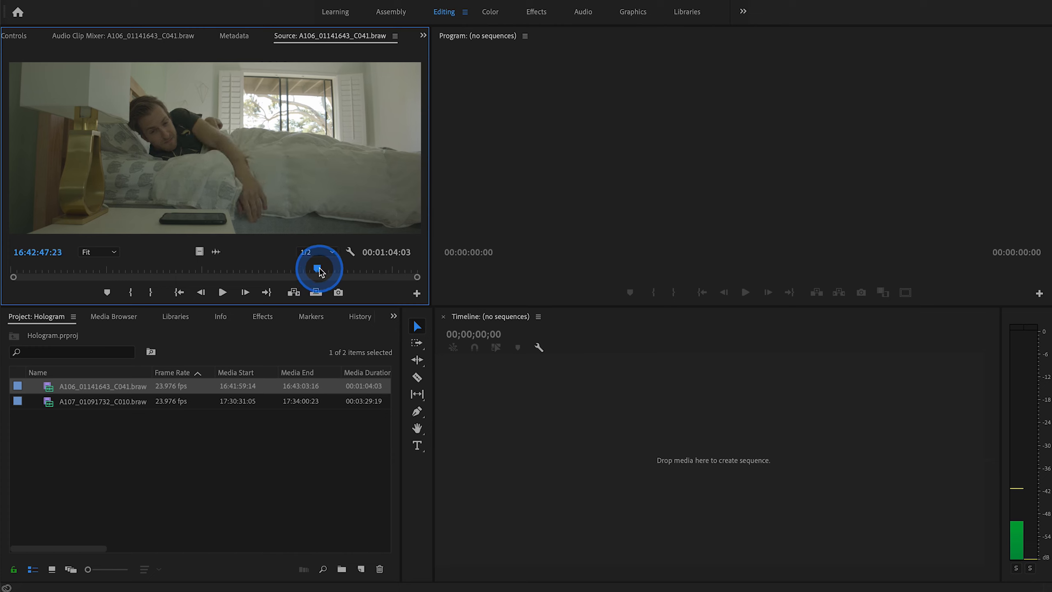
left_click_drag(328, 270, 283, 266)
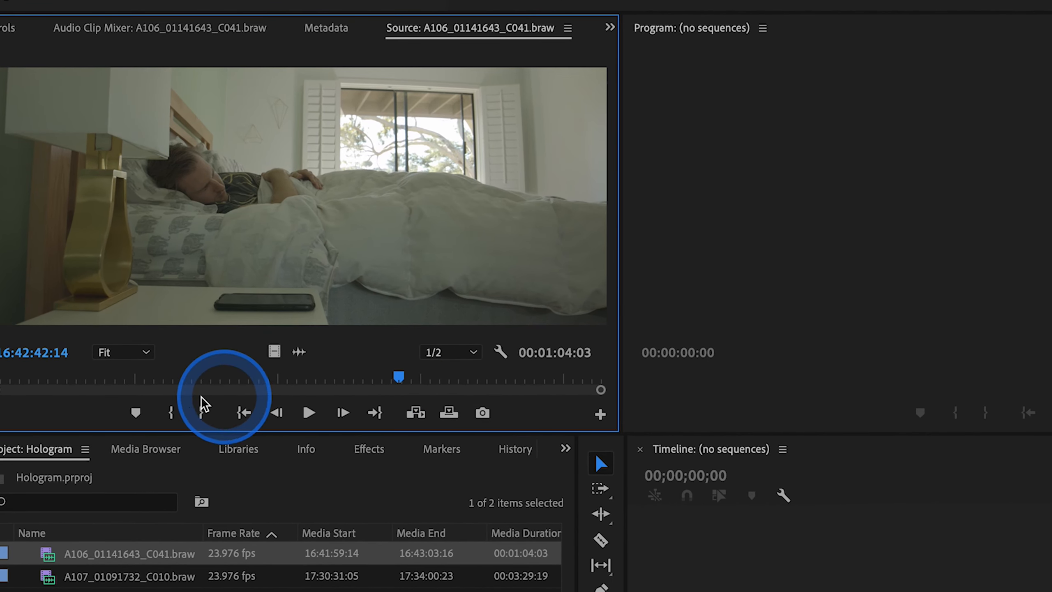
left_click(171, 412)
left_click_drag(415, 380, 514, 376)
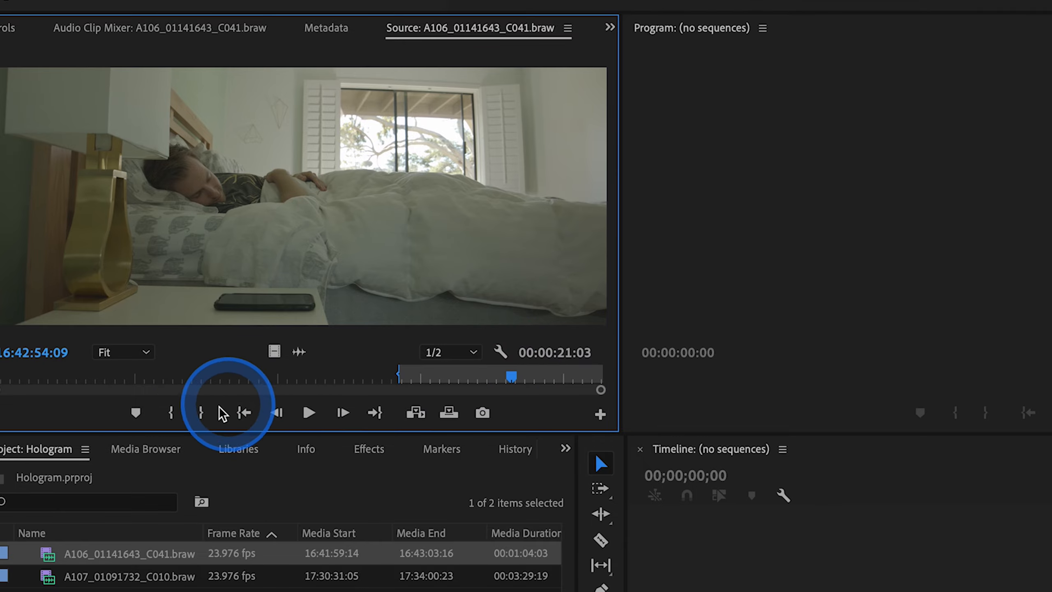
left_click(201, 413)
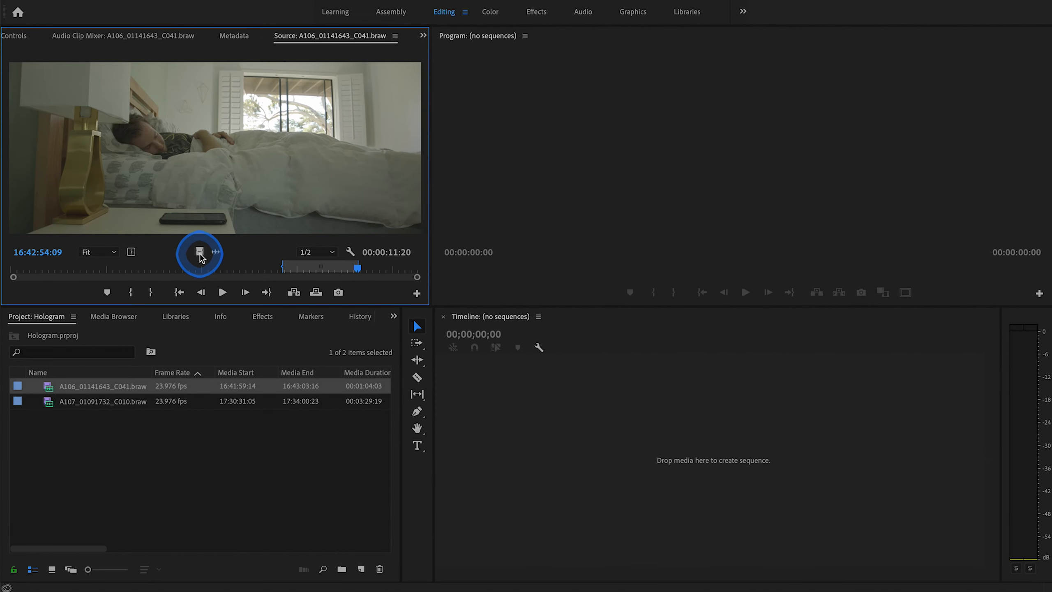
Create a sequence from only the video of the marked A106_01141643_C041.braw range.
left_click_drag(199, 251, 554, 447)
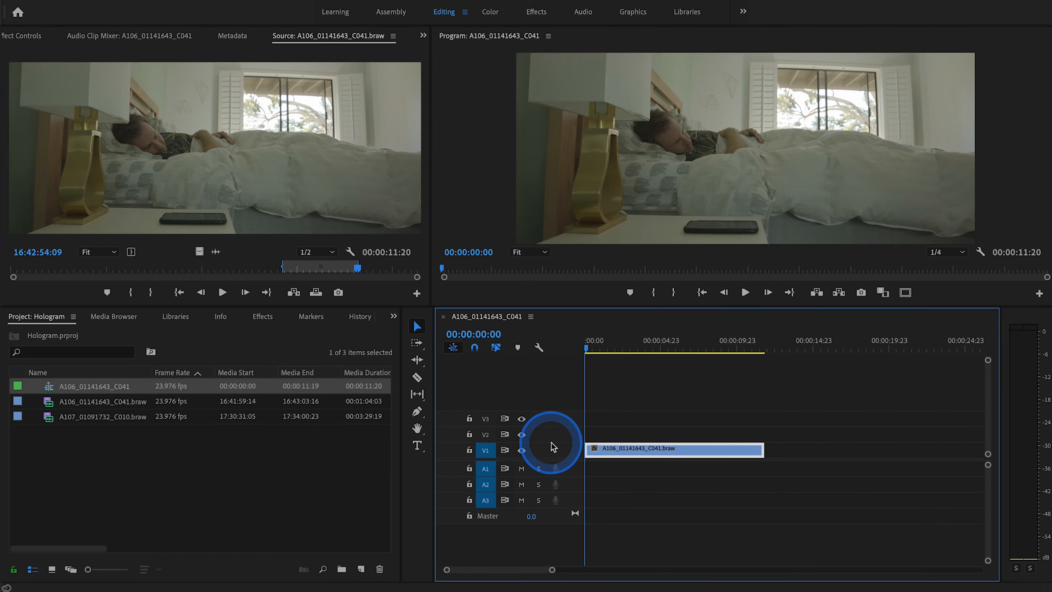
left_click(613, 408)
Add the two-line title "GOOD MORNING" over the phone at 00:00:10:16.
left_click_drag(588, 350, 748, 351)
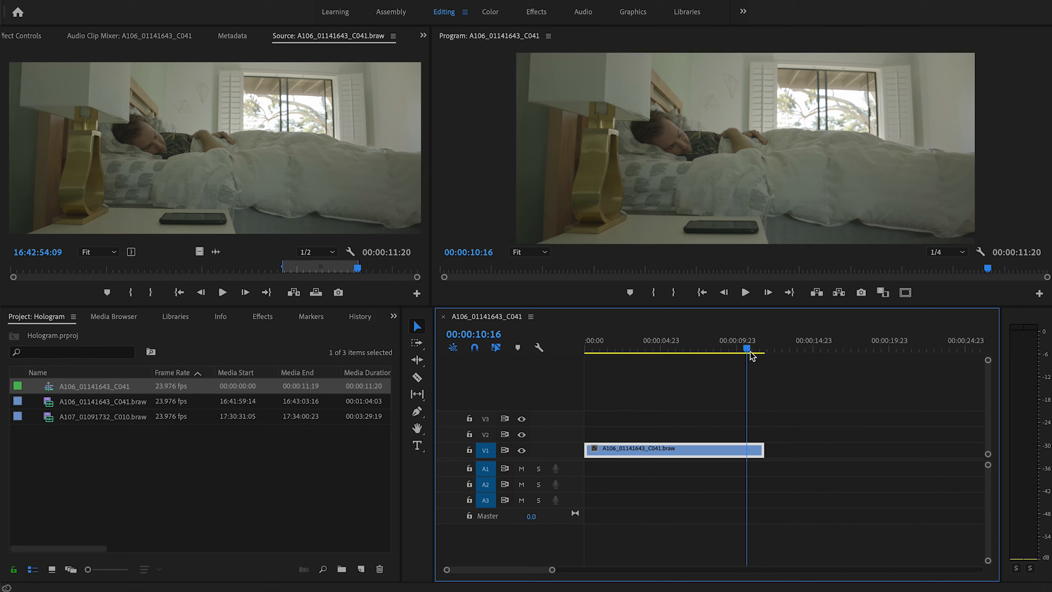
left_click(417, 447)
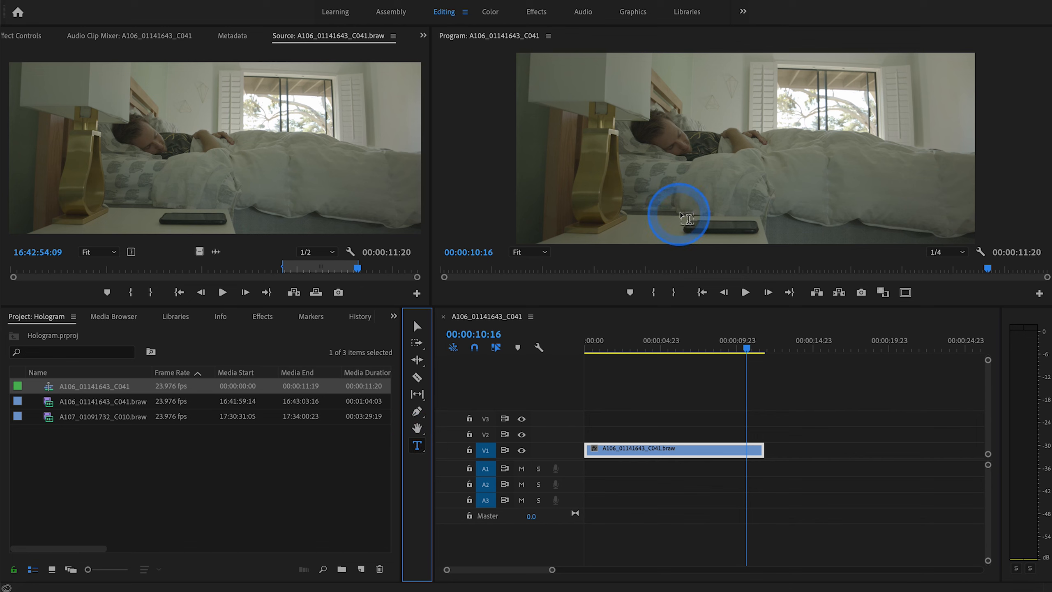
left_click(699, 202)
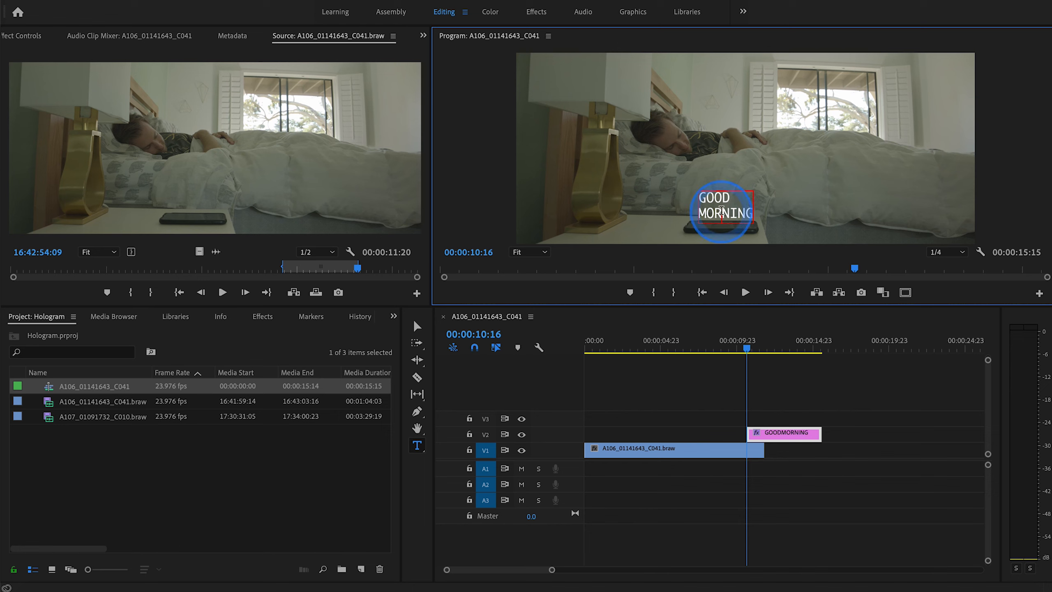
Center-align the GOOD MORNING text and set its font size to 146.
left_click(783, 434)
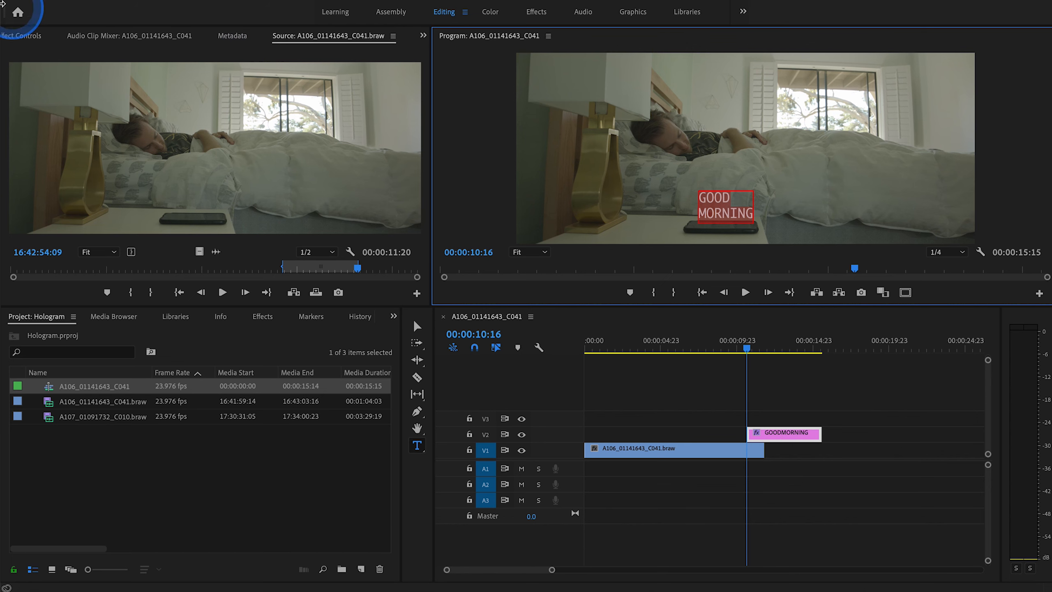
left_click(17, 37)
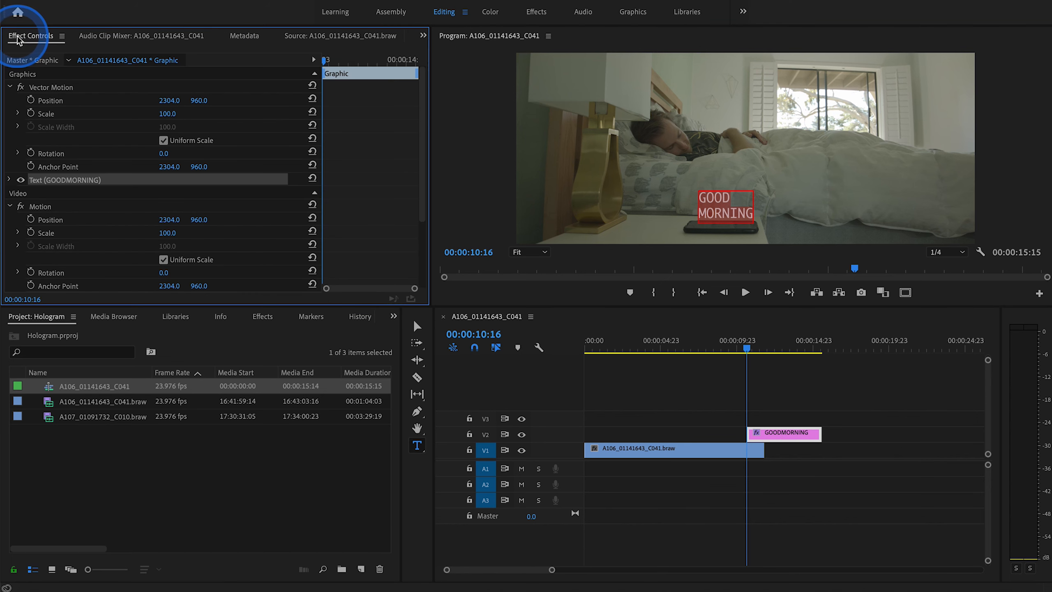
left_click(9, 180)
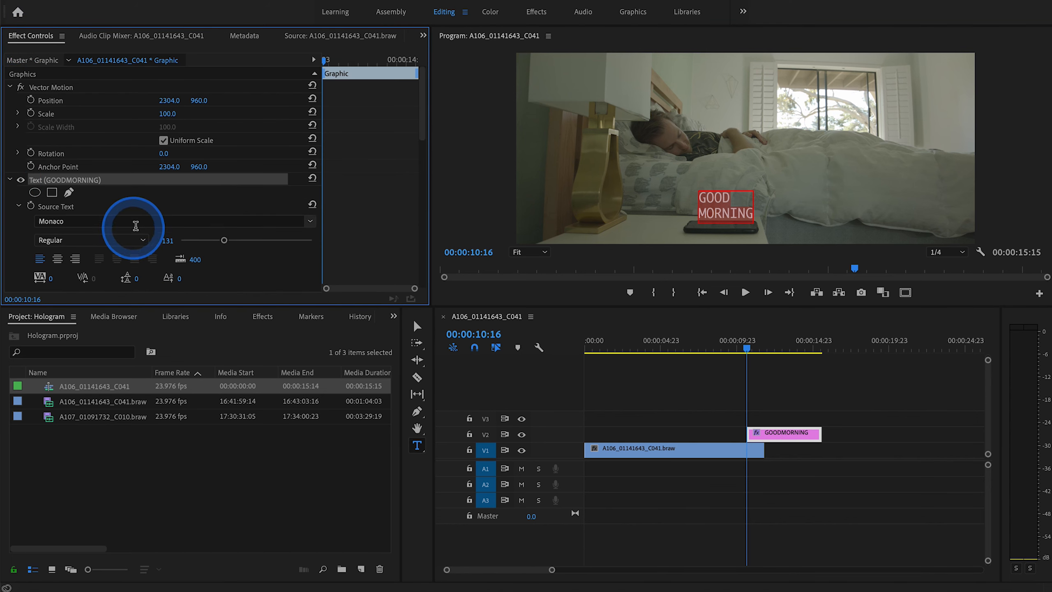
left_click(310, 224)
left_click(310, 223)
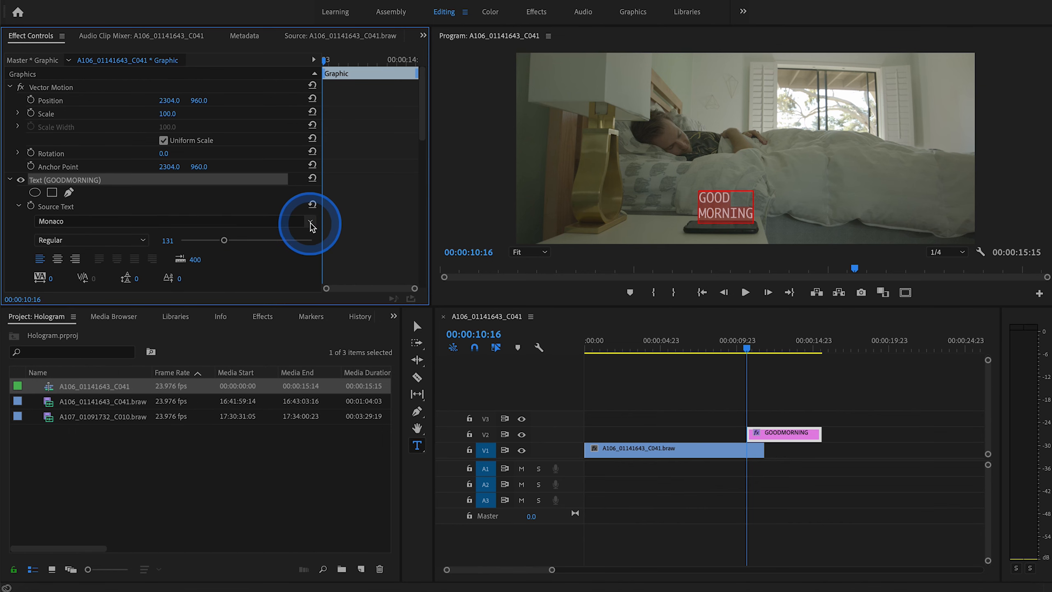
scroll(245, 261, "down", 3)
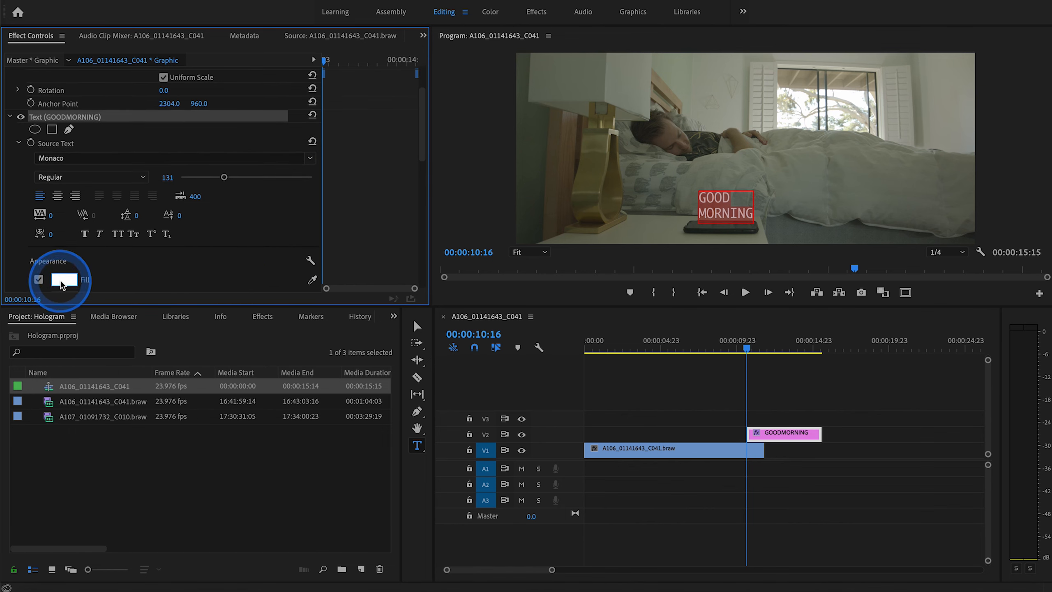
left_click(57, 196)
left_click_drag(224, 177, 229, 178)
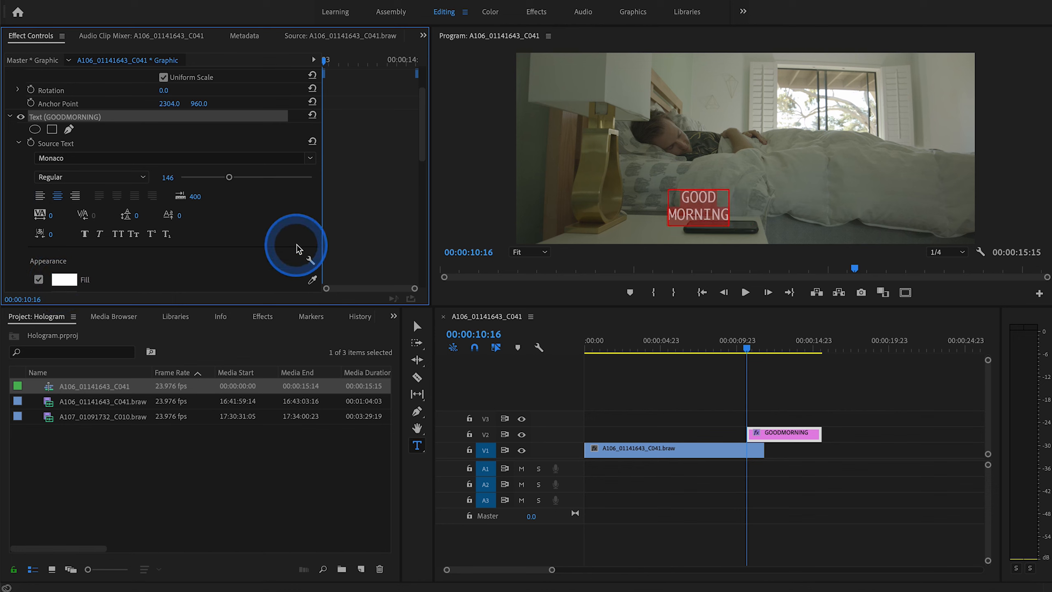
Reposition the GOOD MORNING text so it sits directly above the phone.
left_click(416, 328)
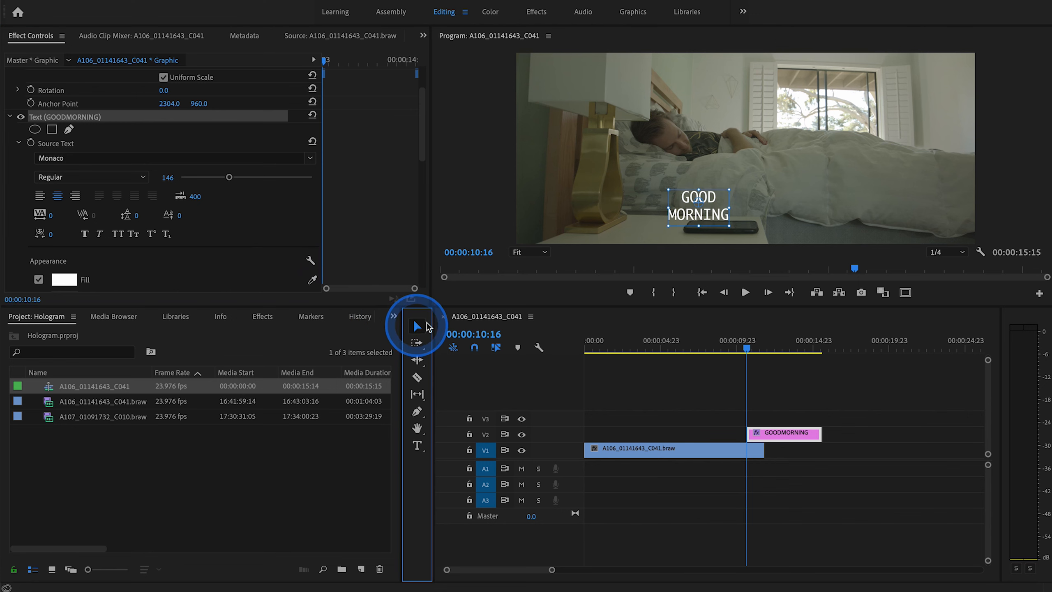
left_click_drag(687, 214, 715, 212)
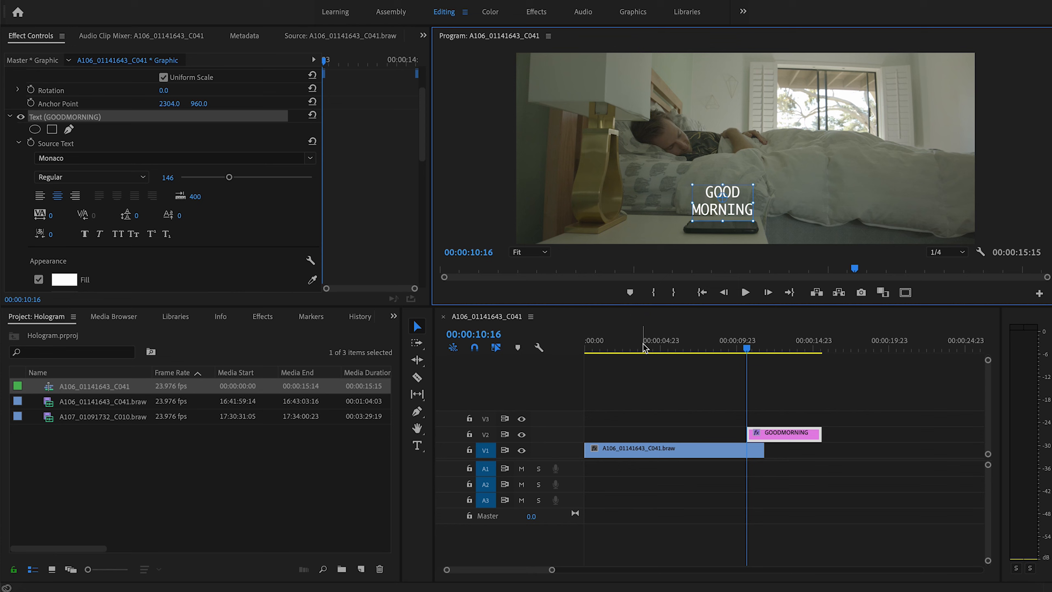
Move the title clip on V2 so that it starts at 00:00:00:09.
mouse_move(598, 347)
left_mouse_down()
mouse_move(583, 351)
mouse_move(593, 350)
left_mouse_up()
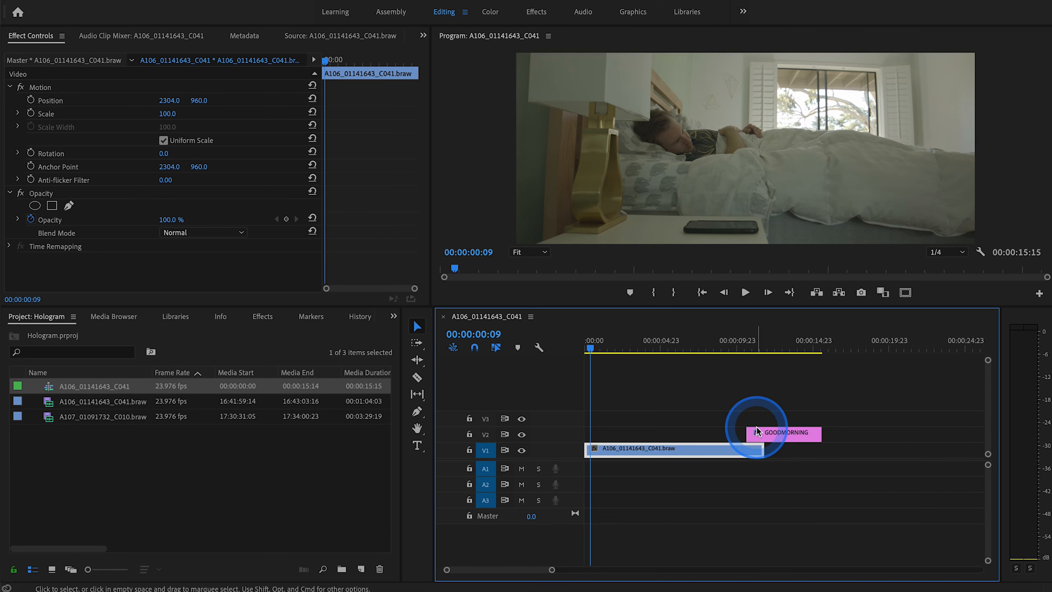
left_click_drag(786, 435, 634, 434)
left_click(591, 353)
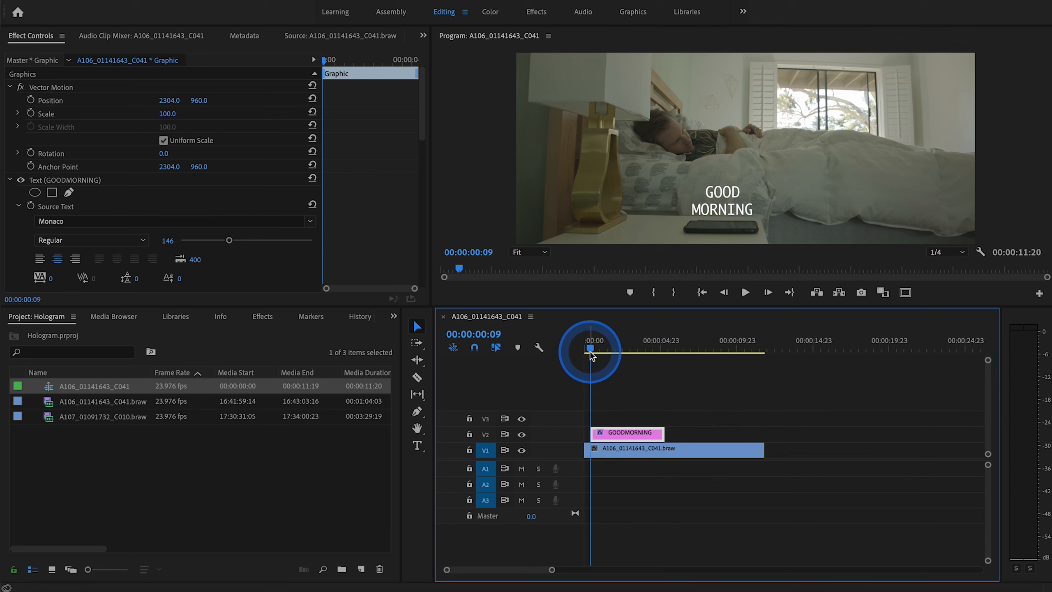
Preview the title over the footage and trim the title clip's end to 00:00:04:20.
left_click_drag(591, 351, 588, 351)
key("space")
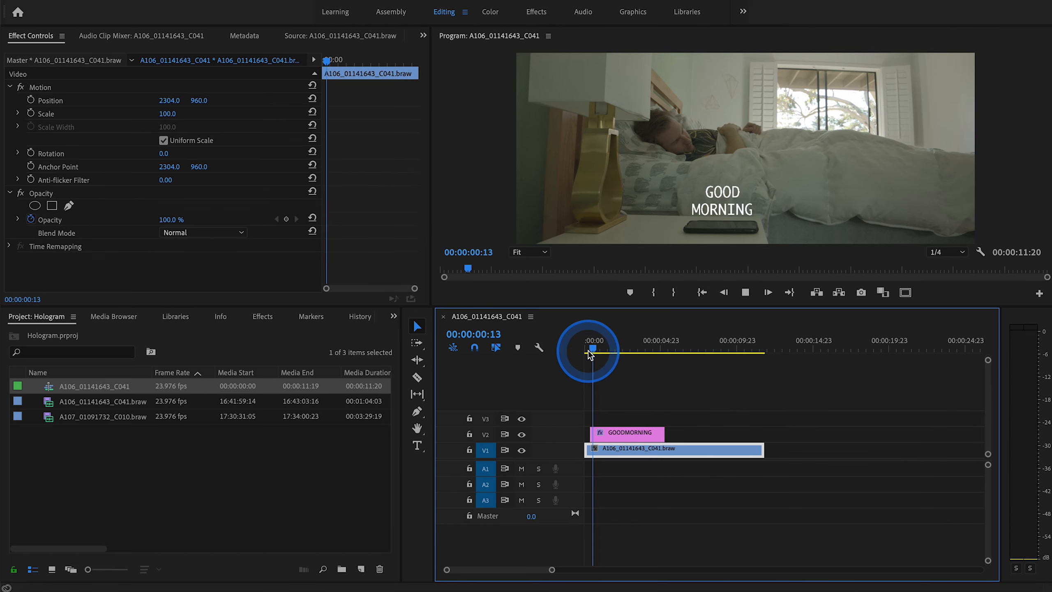
key("space")
left_click(612, 350)
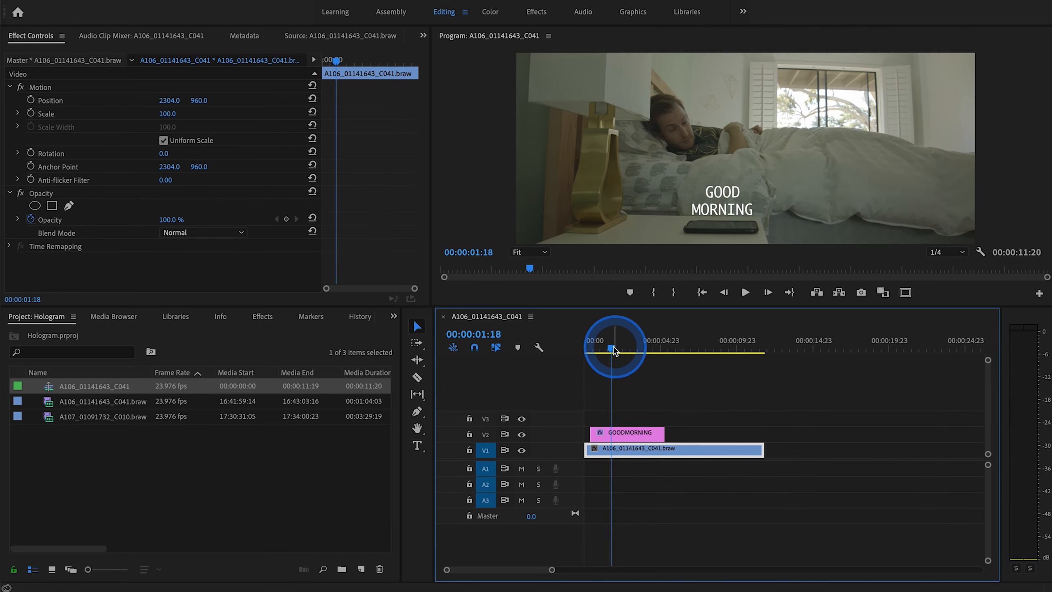
left_click_drag(612, 349, 660, 351)
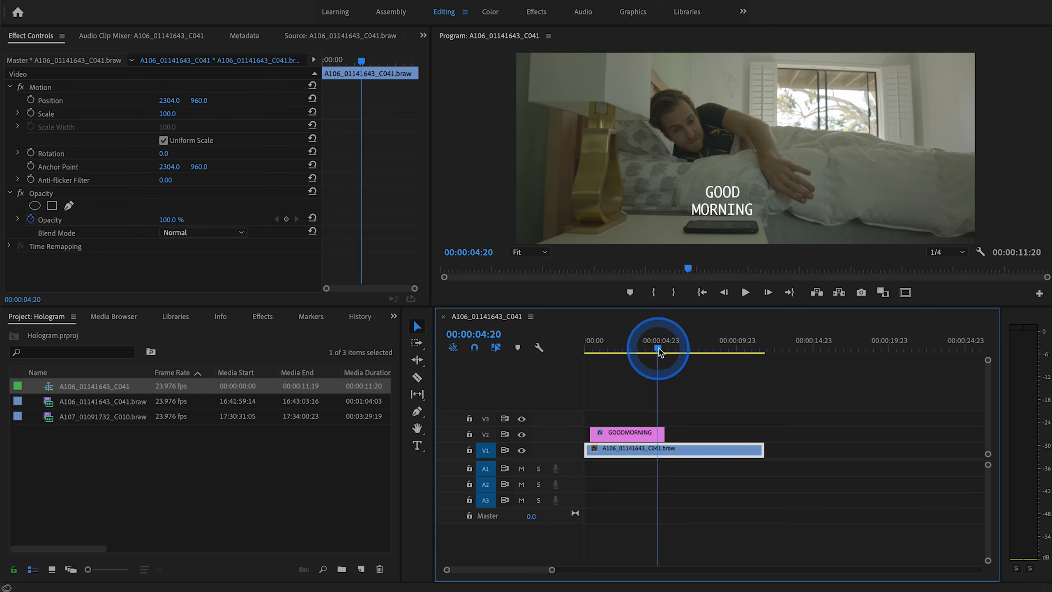
left_click_drag(662, 435, 657, 435)
Play the sequence from the start to check the title's timing against the hand movement.
left_click_drag(591, 345, 578, 343)
key("space")
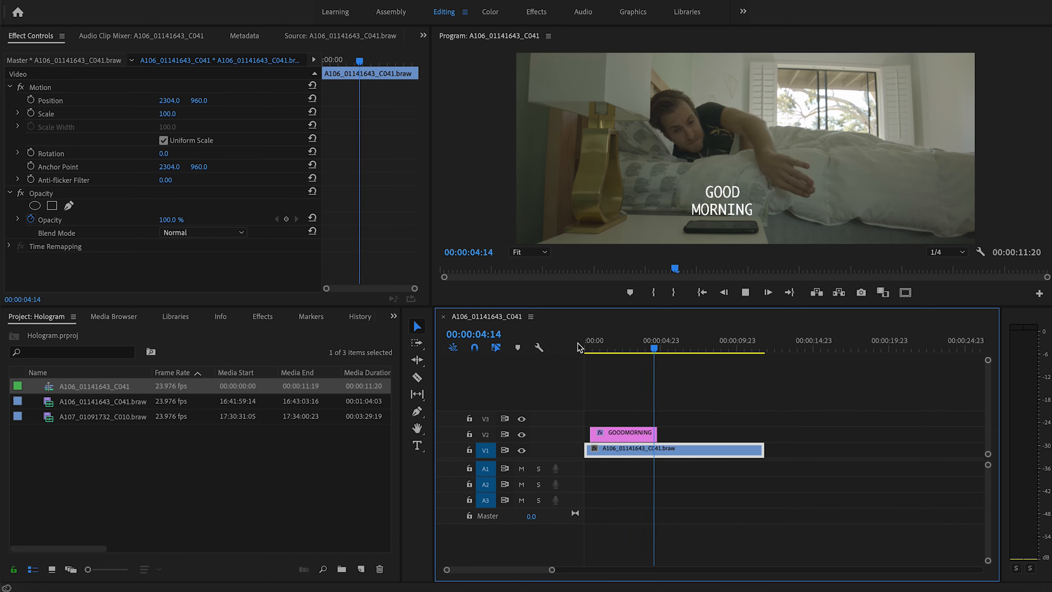
key("space")
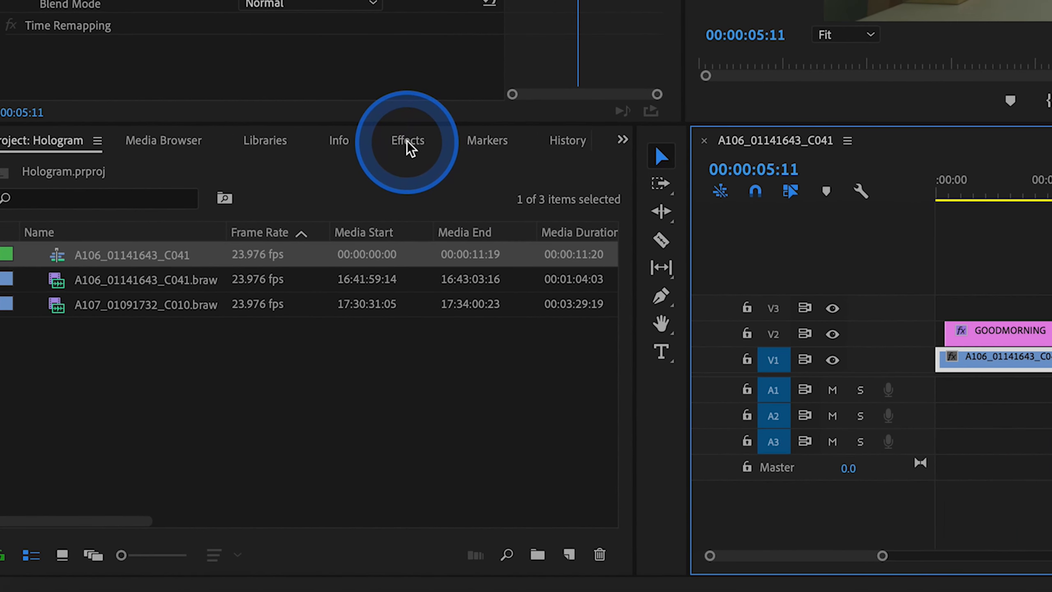
Find the Alpha Glow effect and apply it to the GOOD MORNING title clip.
left_click(263, 316)
left_click(159, 168)
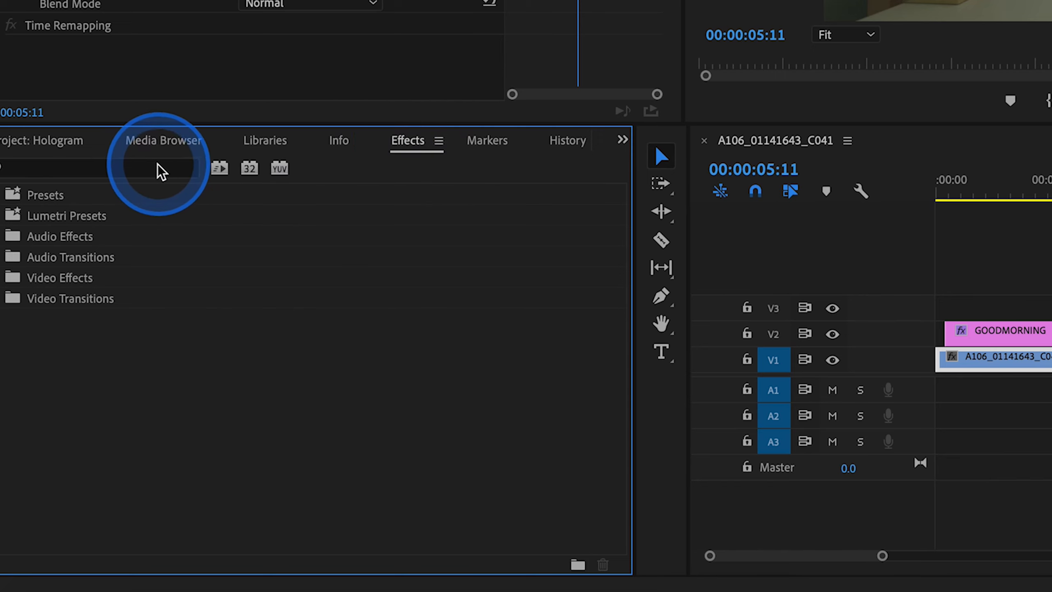
type("alpha glow")
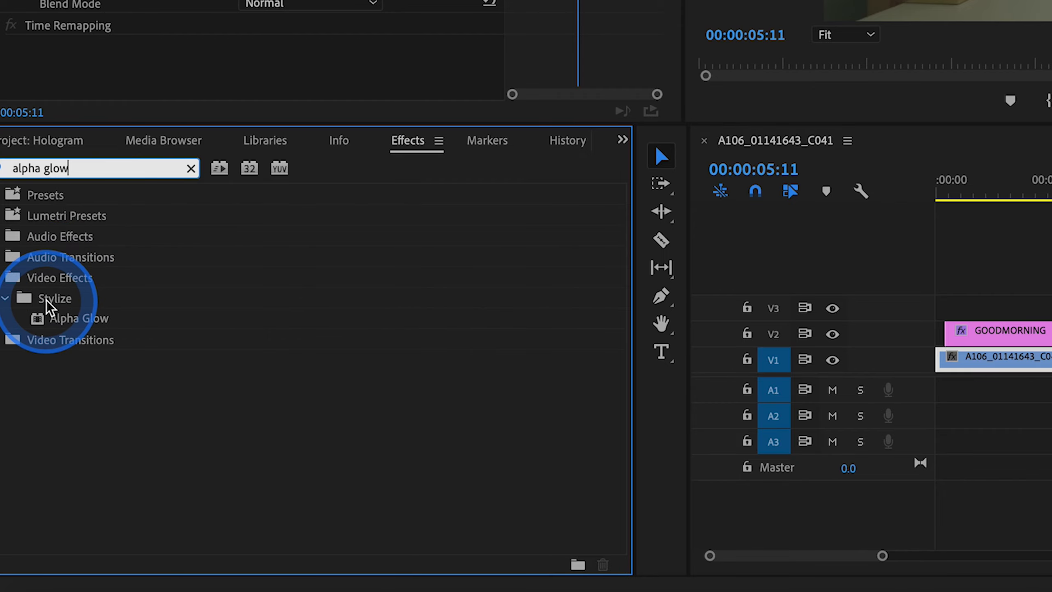
left_click_drag(41, 317, 929, 294)
left_click_drag(552, 292, 616, 332)
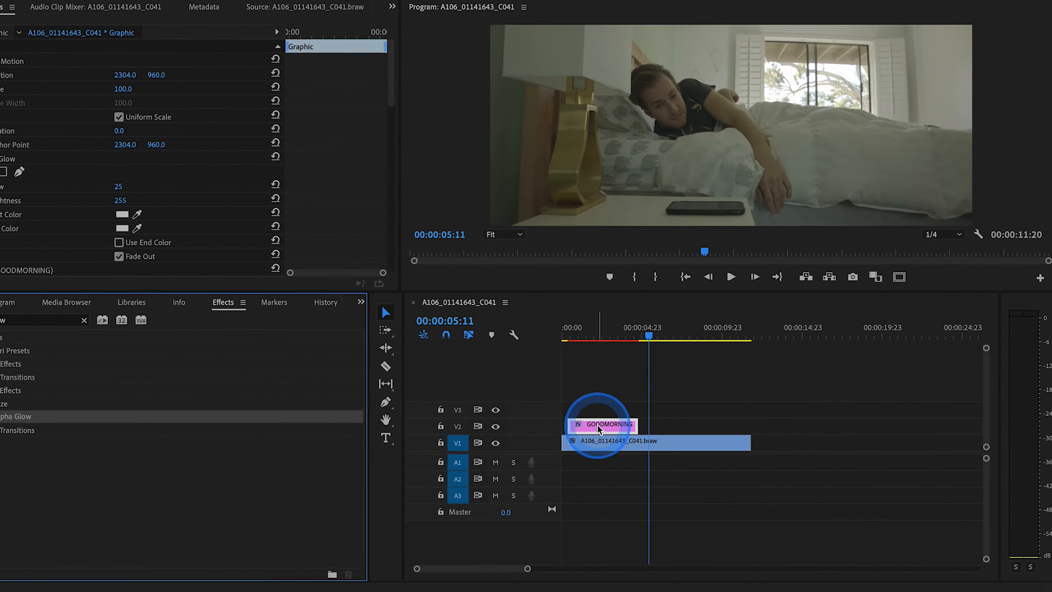
Preview the glowing title and set the Alpha Glow effect's Glow to 20.
left_click(579, 328)
key("space")
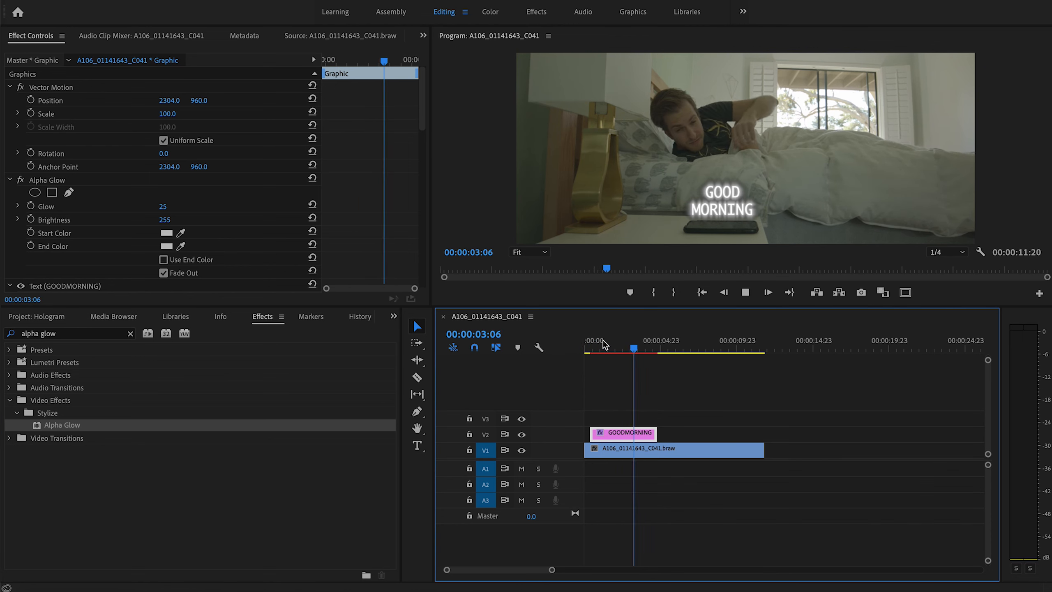
left_click(612, 432)
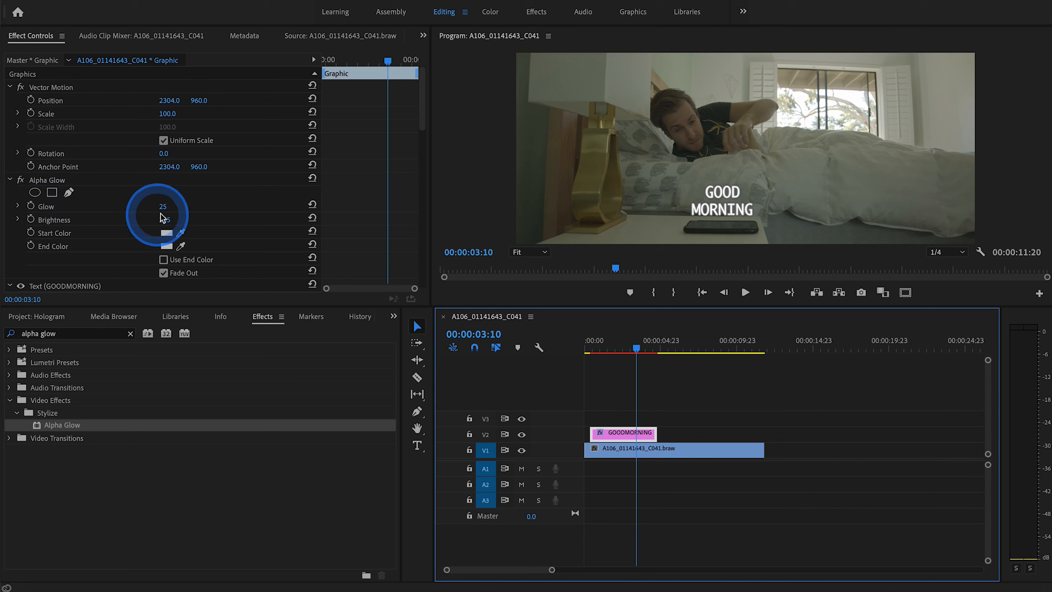
left_click(175, 204)
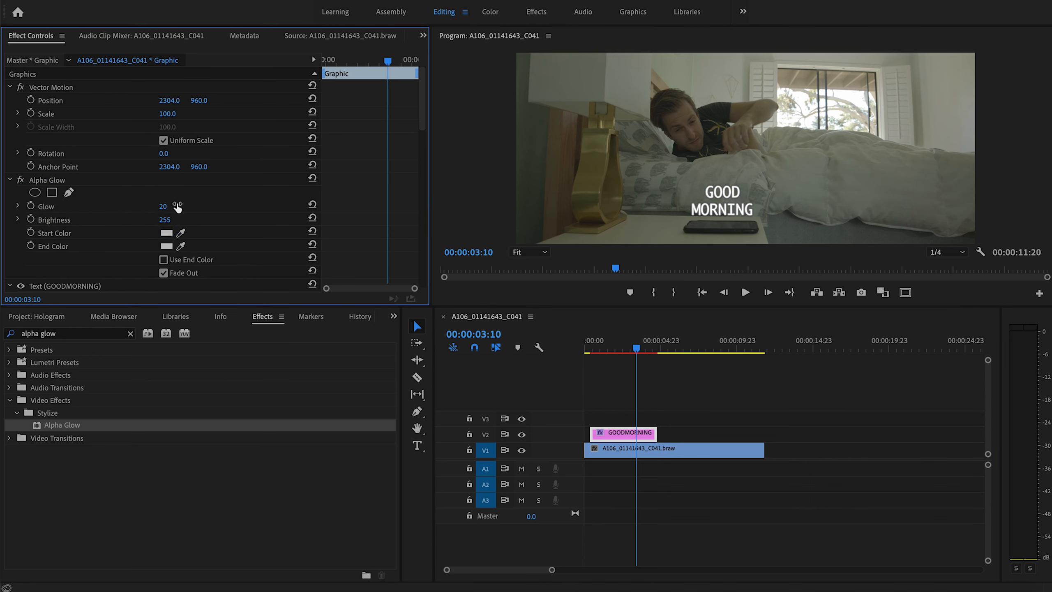
Play the start of the sequence to review the adjusted glow on the title.
left_click(599, 348)
key("space")
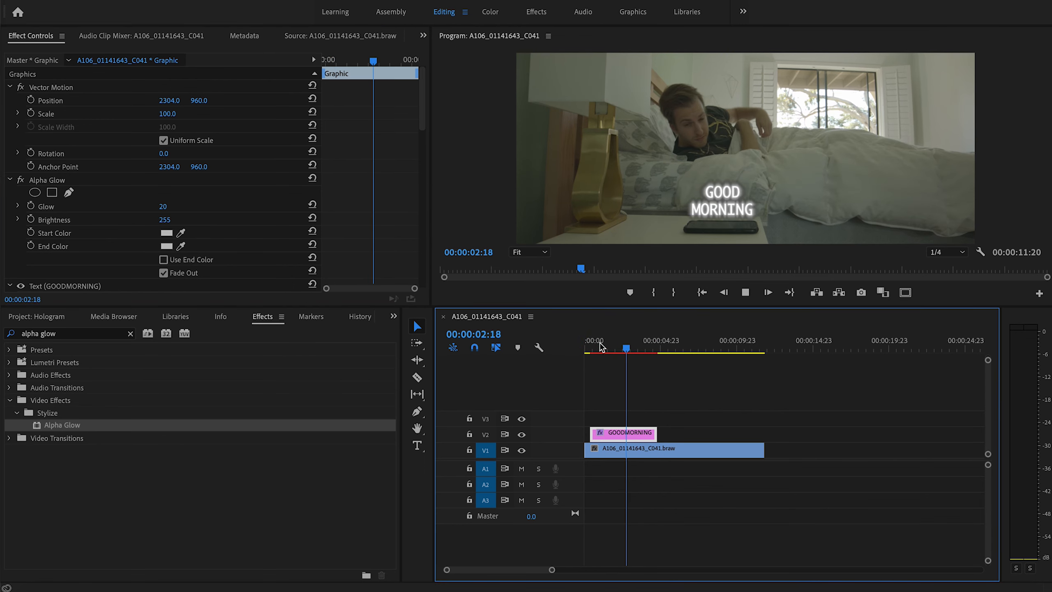
key("space")
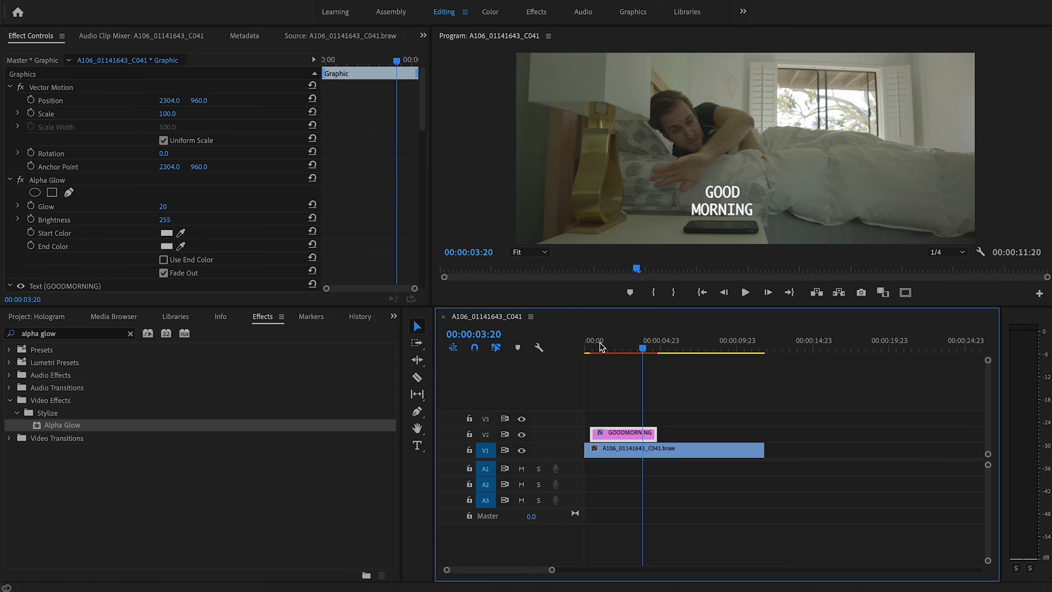
Find the Transform effect under Distort and apply it to the GOOD MORNING title clip.
left_click(252, 323)
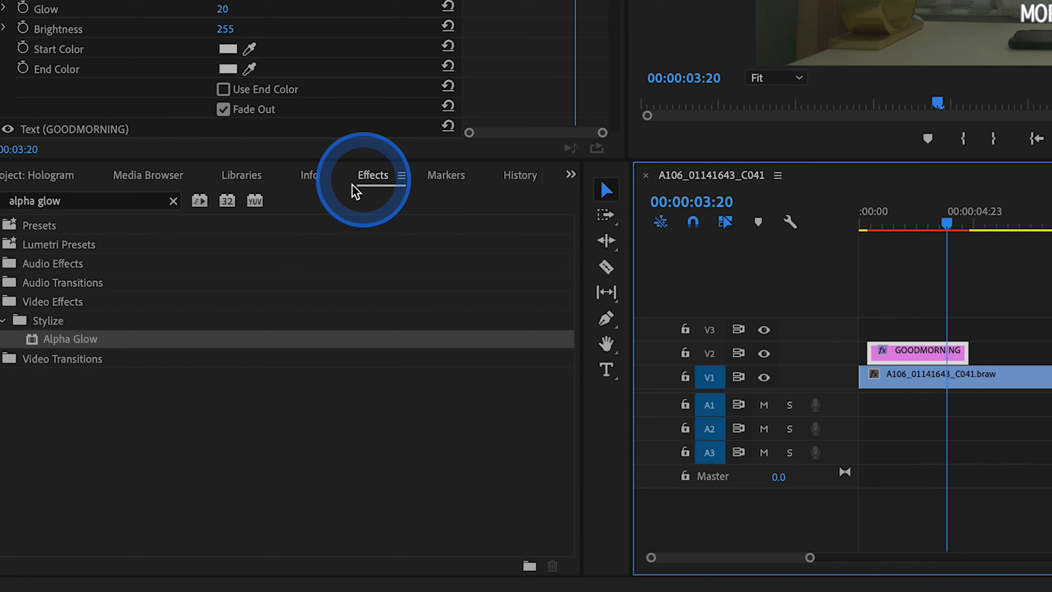
left_click(173, 201)
left_click(155, 203)
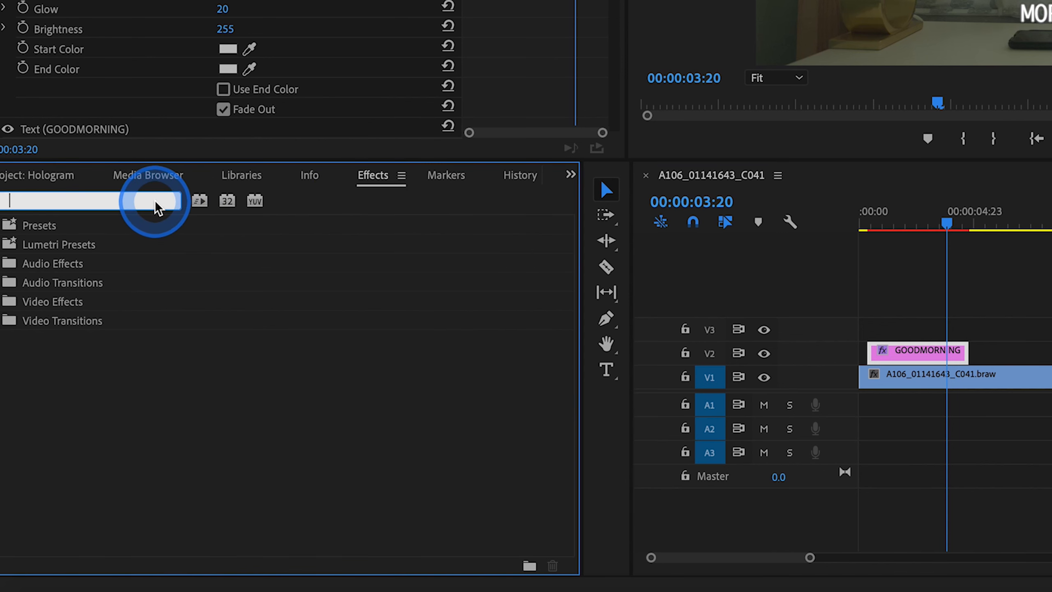
type("transform")
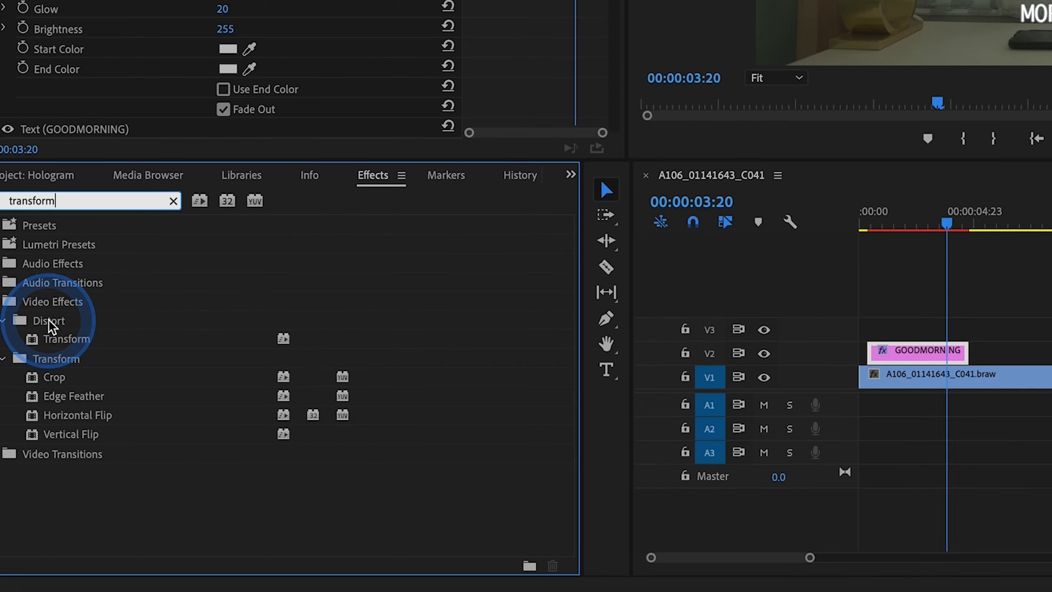
left_click(33, 339)
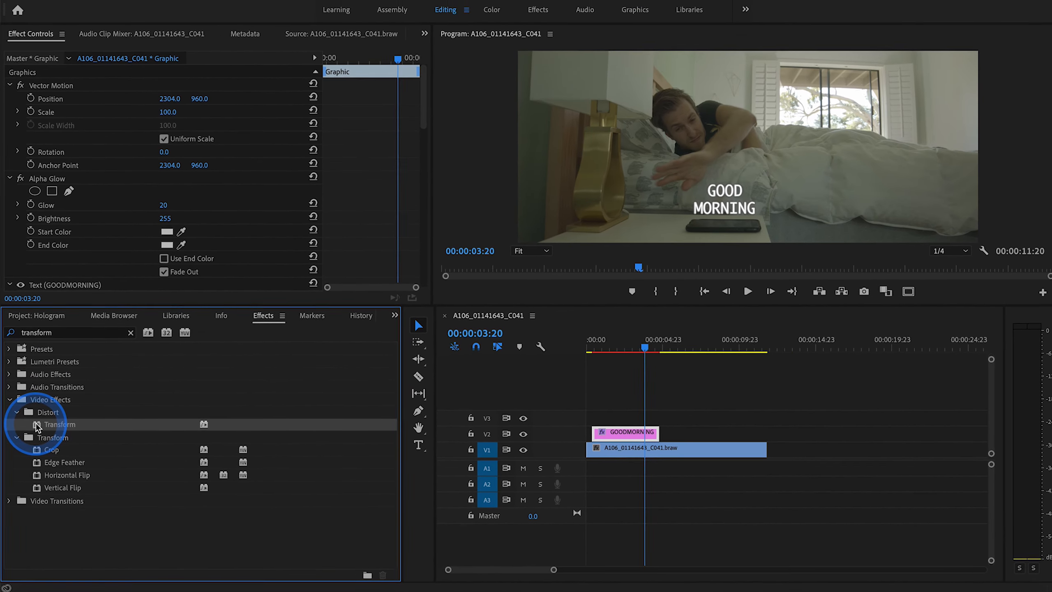
left_click_drag(37, 426, 619, 436)
At the title clip's start, 00:00:00:09, keyframe the Transform effect's Position with a vertical value of 1478 so the title sits below the phone.
left_click_drag(600, 349, 591, 346)
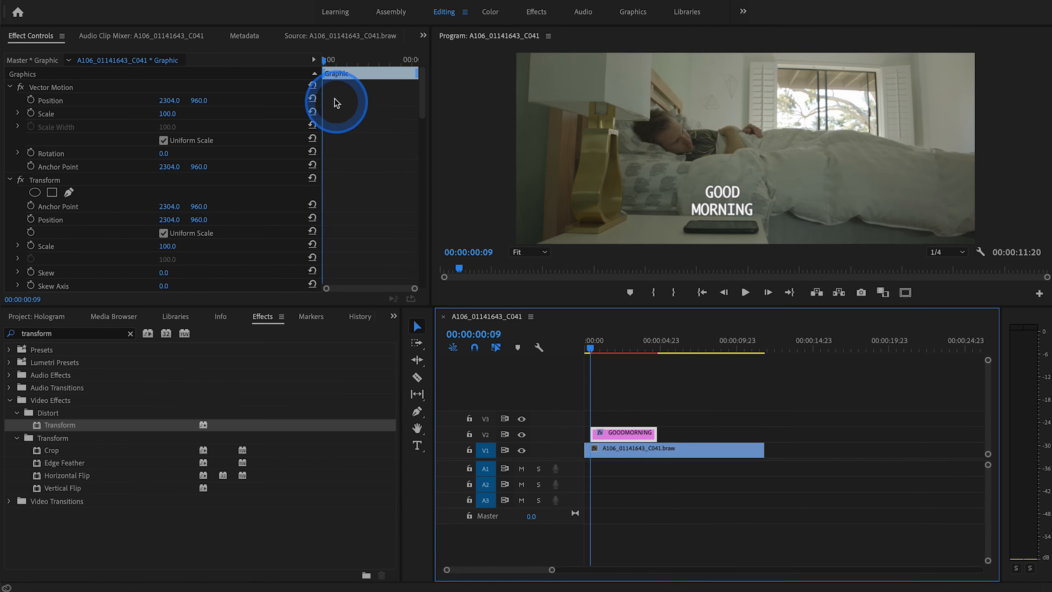
left_click(327, 71)
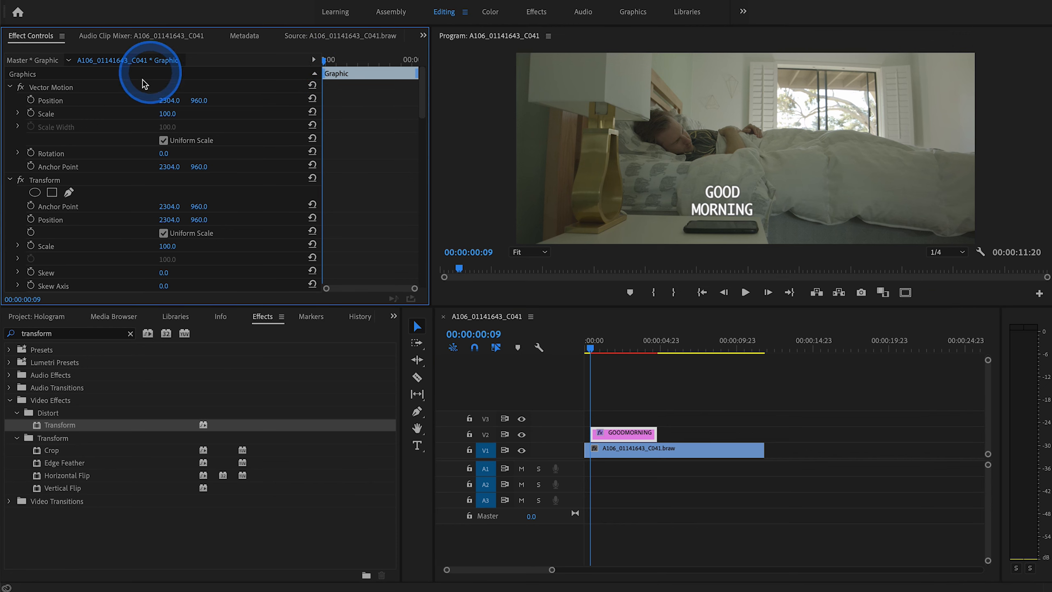
left_click_drag(422, 103, 422, 121)
left_click(46, 105)
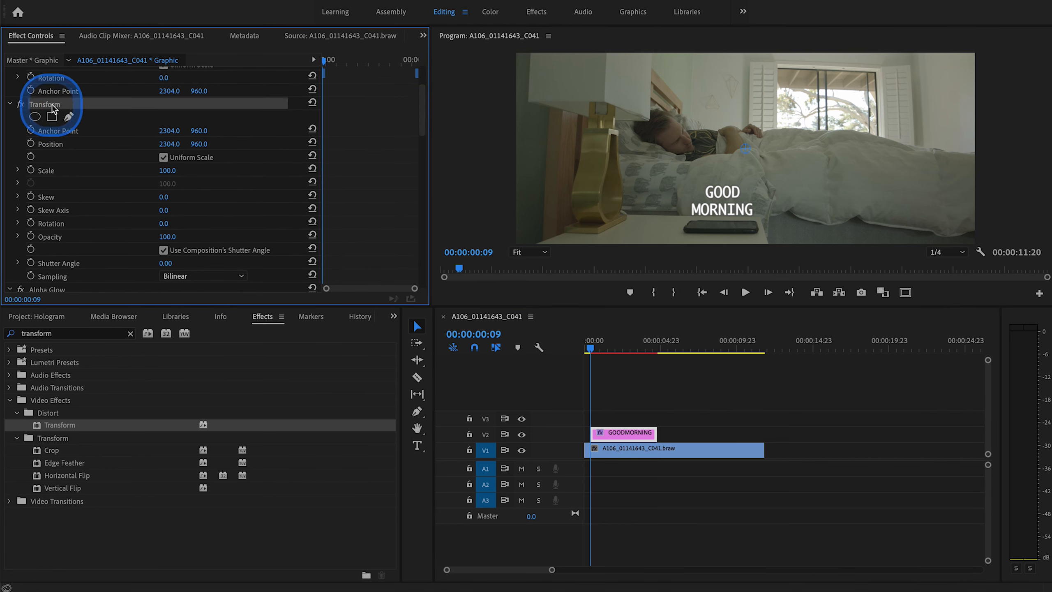
left_click(31, 144)
left_click_drag(199, 144, 205, 143)
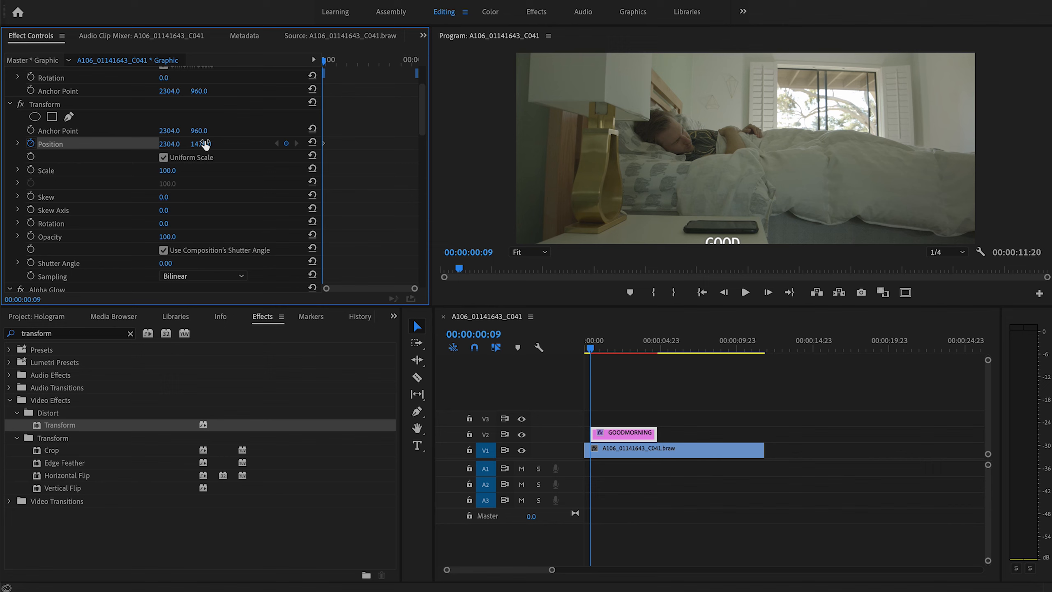
At 00:00:00:14, add a second Transform Position keyframe with a vertical value of 940 to raise the title above the phone.
key("Right")
key("Right")
key("Right")
key("Right")
key("Right")
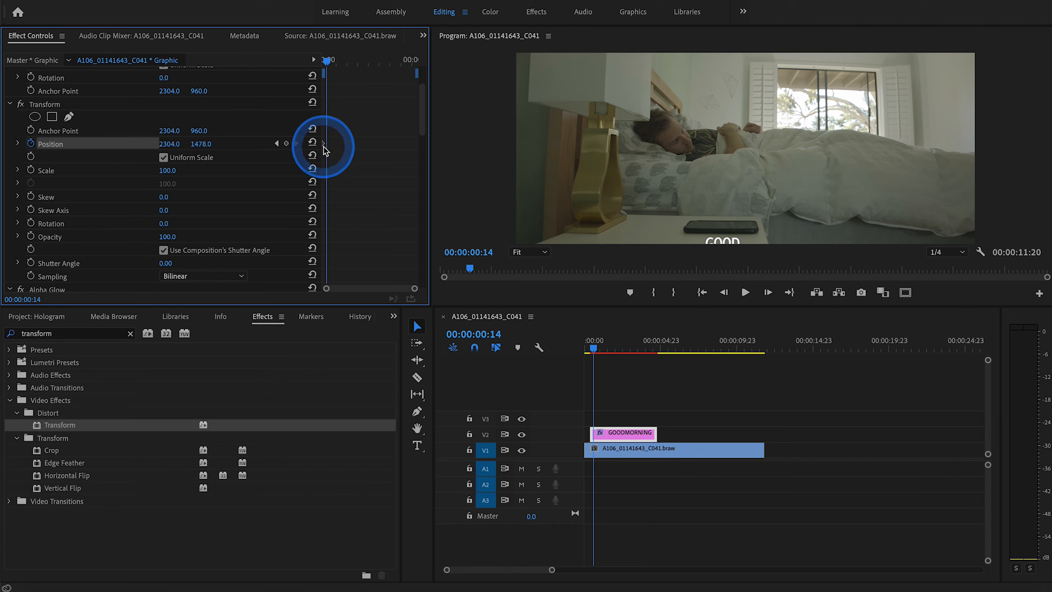
left_click_drag(198, 150, 202, 146)
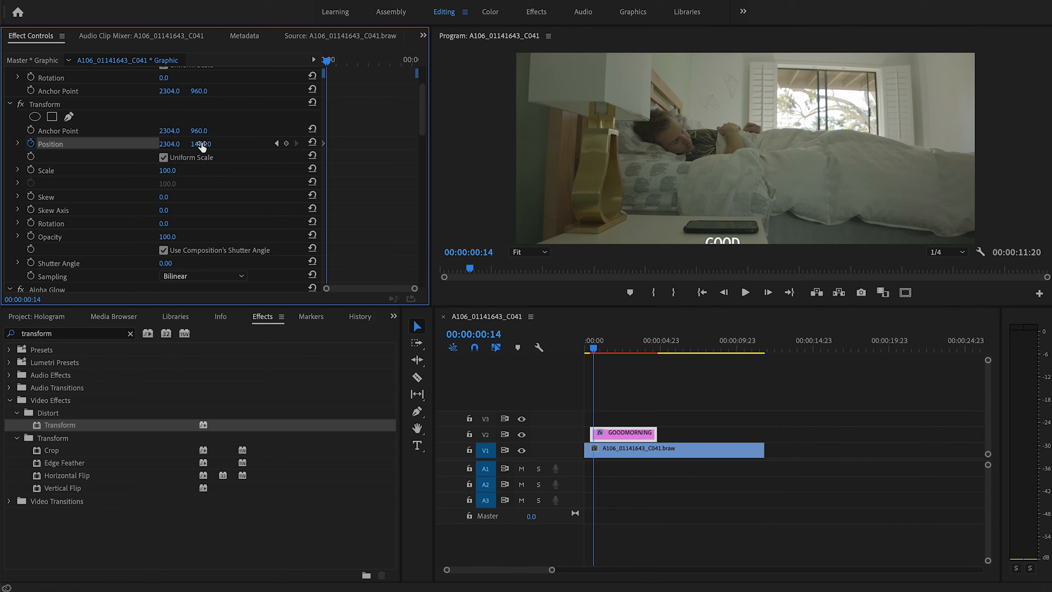
mouse_move(202, 146)
left_mouse_down()
mouse_move(178, 146)
mouse_move(206, 144)
left_mouse_up()
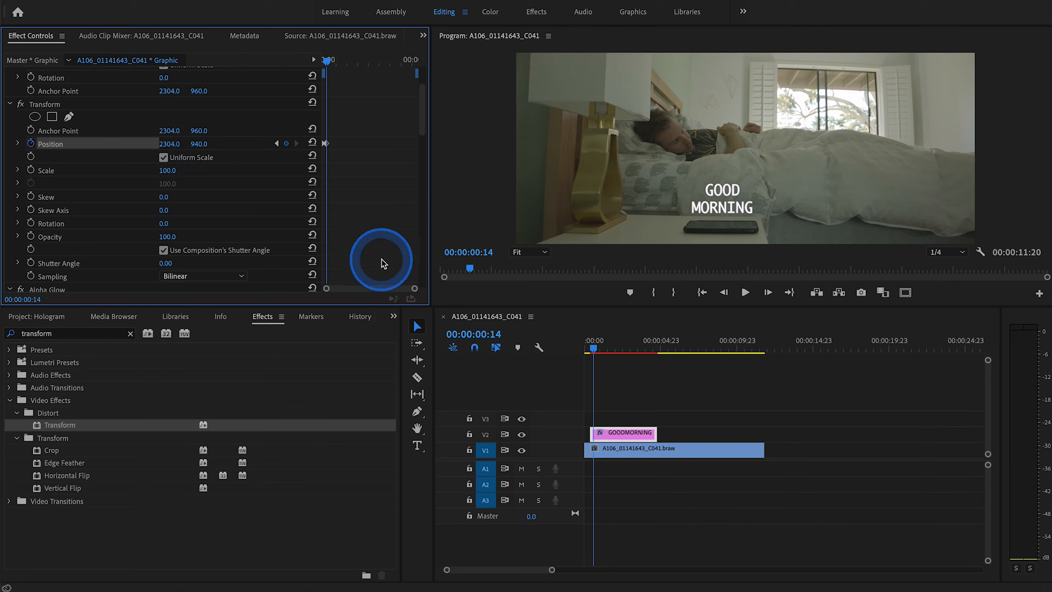
Apply Ease In temporal interpolation to the second Transform Position keyframe.
left_click_drag(413, 292, 386, 290)
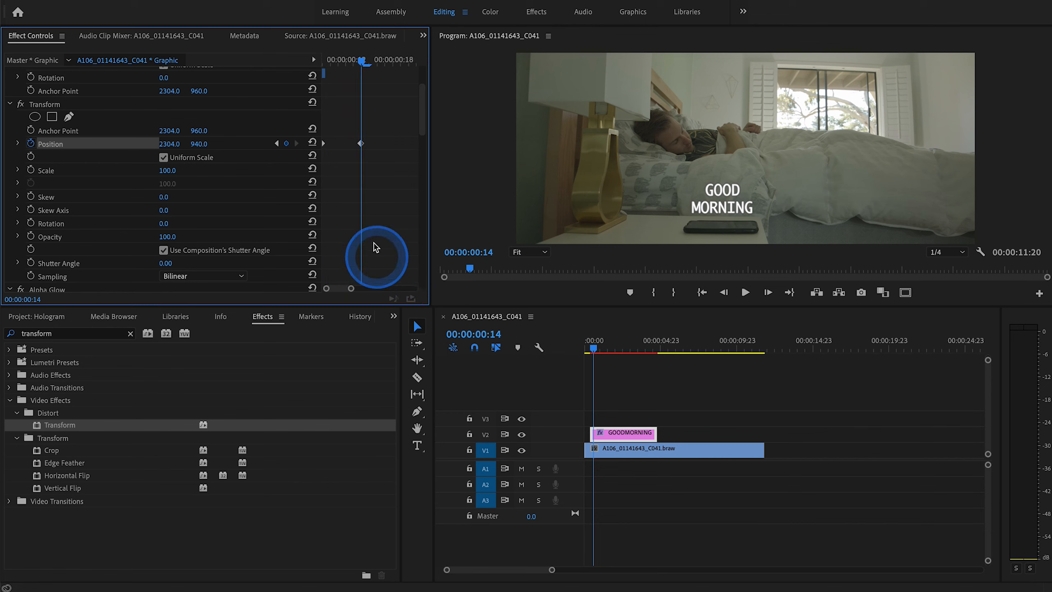
right_click(361, 145)
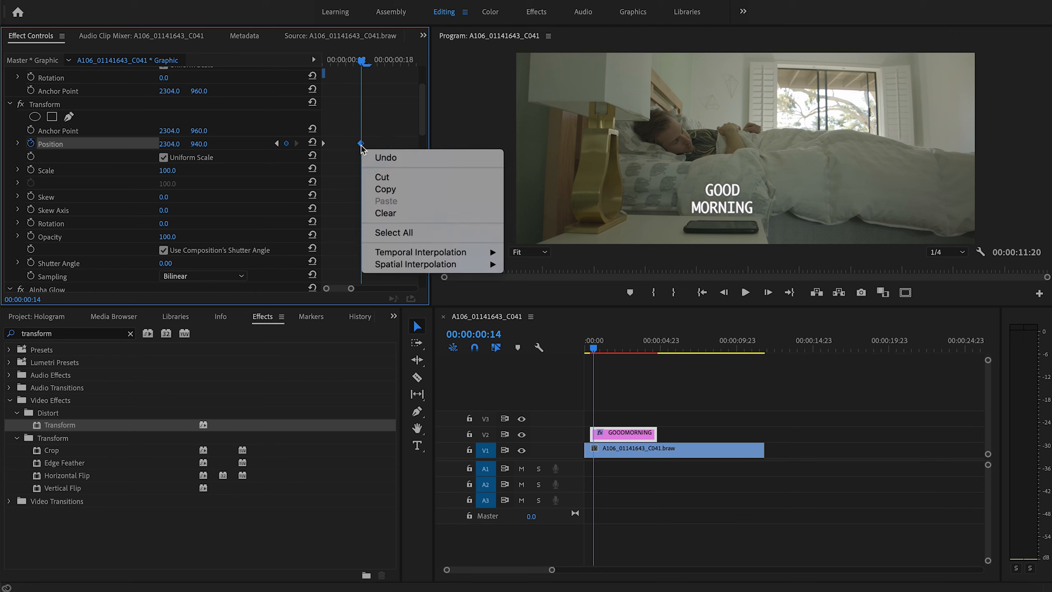
mouse_move(448, 252)
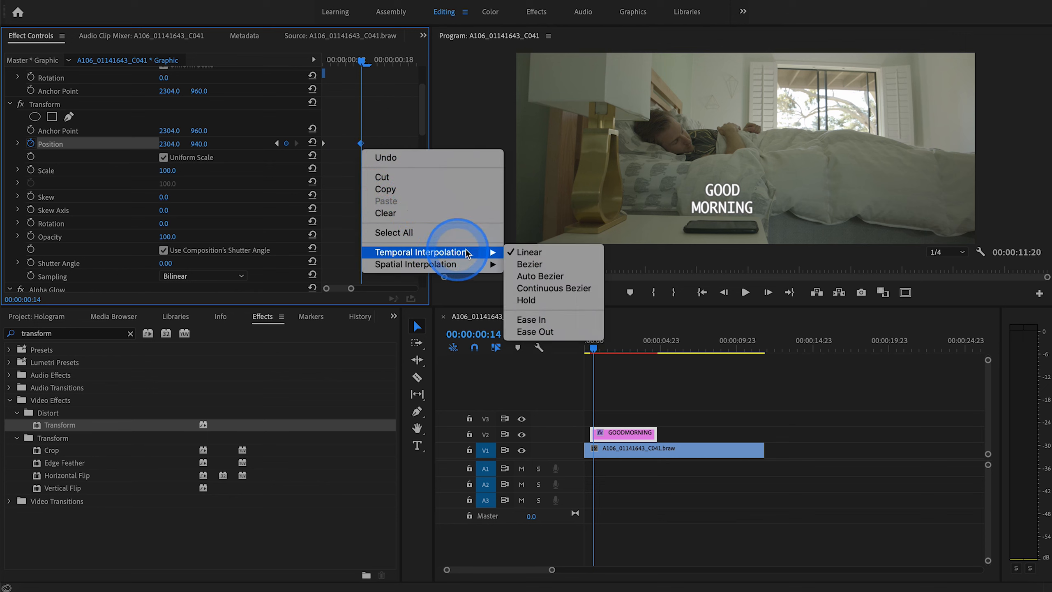
left_click(533, 322)
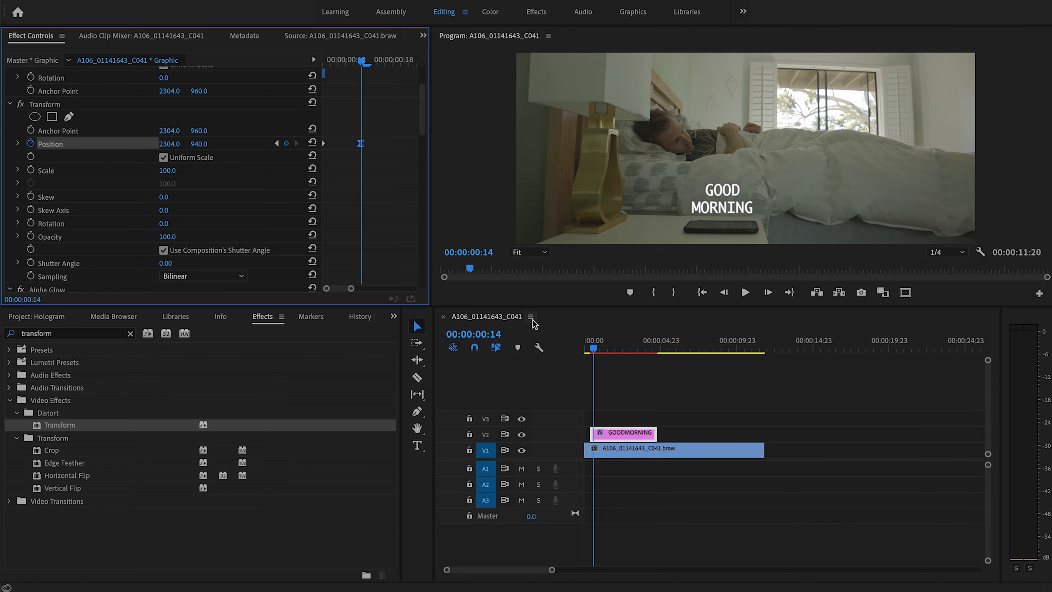
Play the sequence from the start to review the title's rise from the phone.
left_click(587, 349)
key("space")
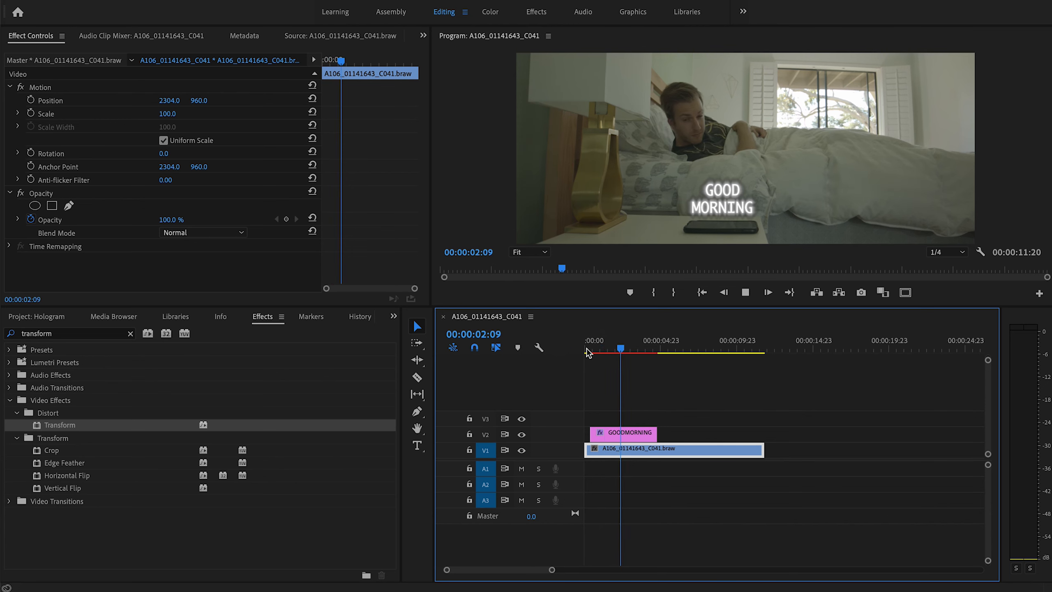
key("space")
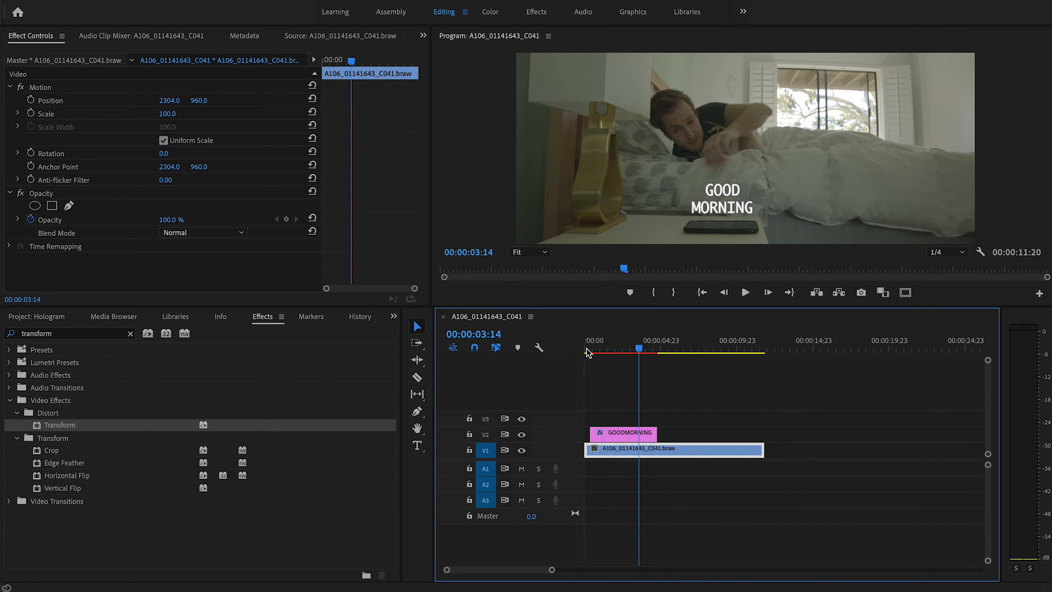
Find the frame where the hand begins its swipe and add a Transform Position keyframe to the title there, at 00:00:04:03.
key("Right")
key("Right")
key("Right")
key("Right")
key("Right")
key("Right")
key("Right")
key("Right")
key("Right")
key("Right")
key("Right")
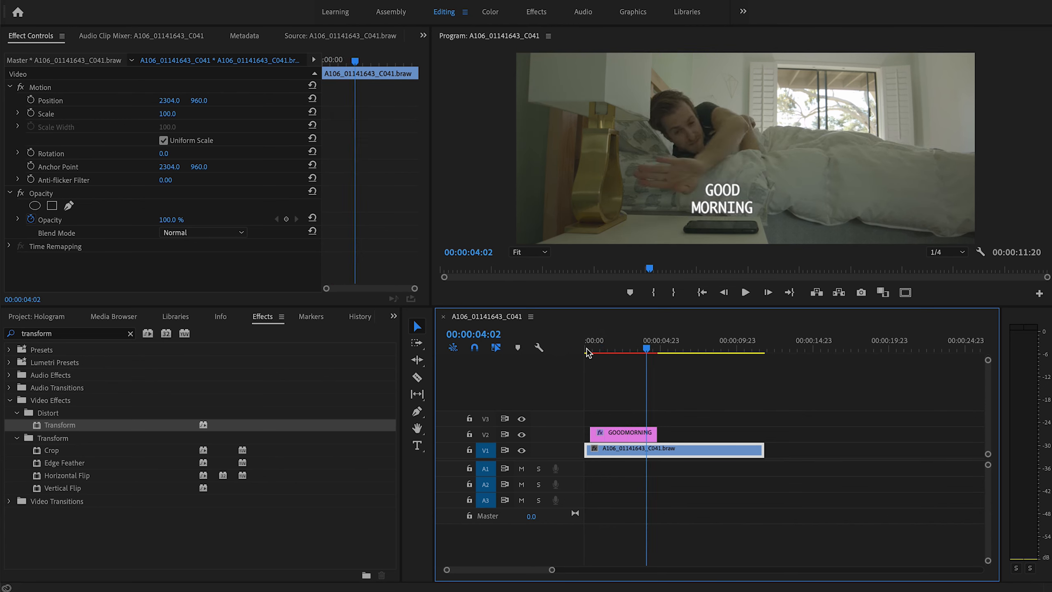
key("Right")
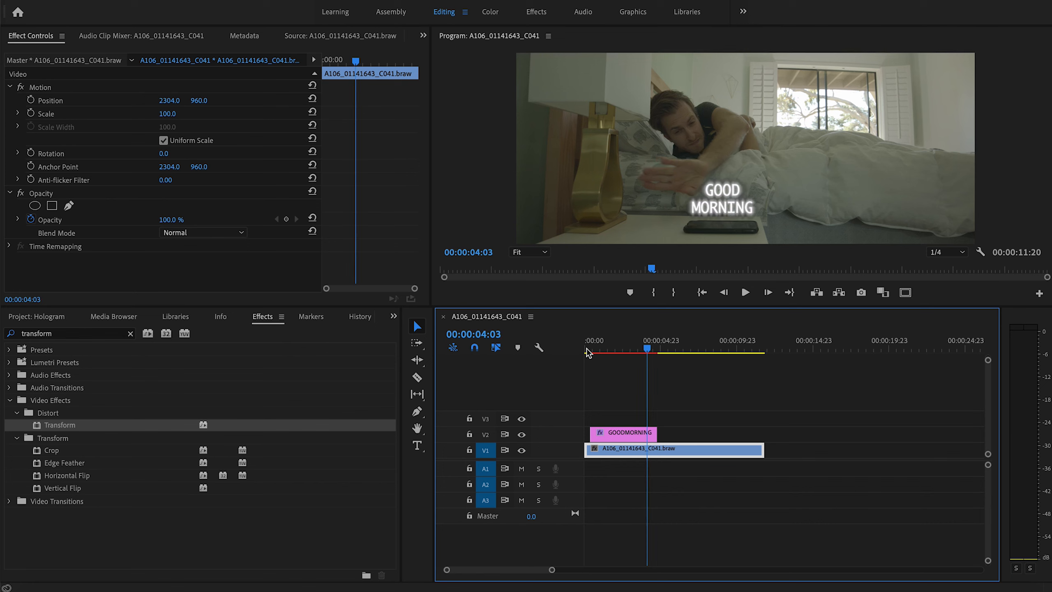
key("Right")
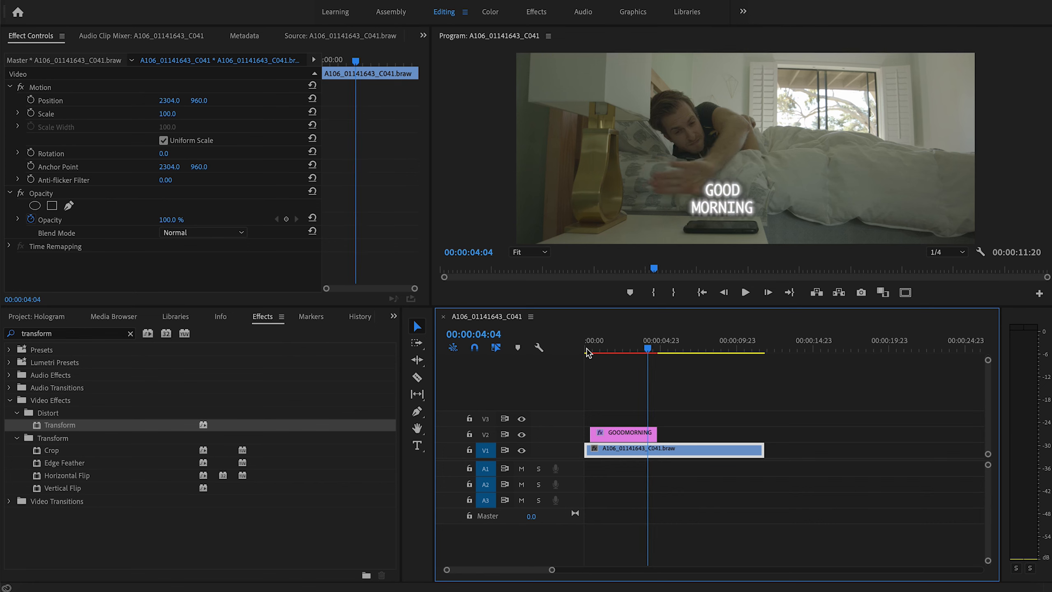
key("Left")
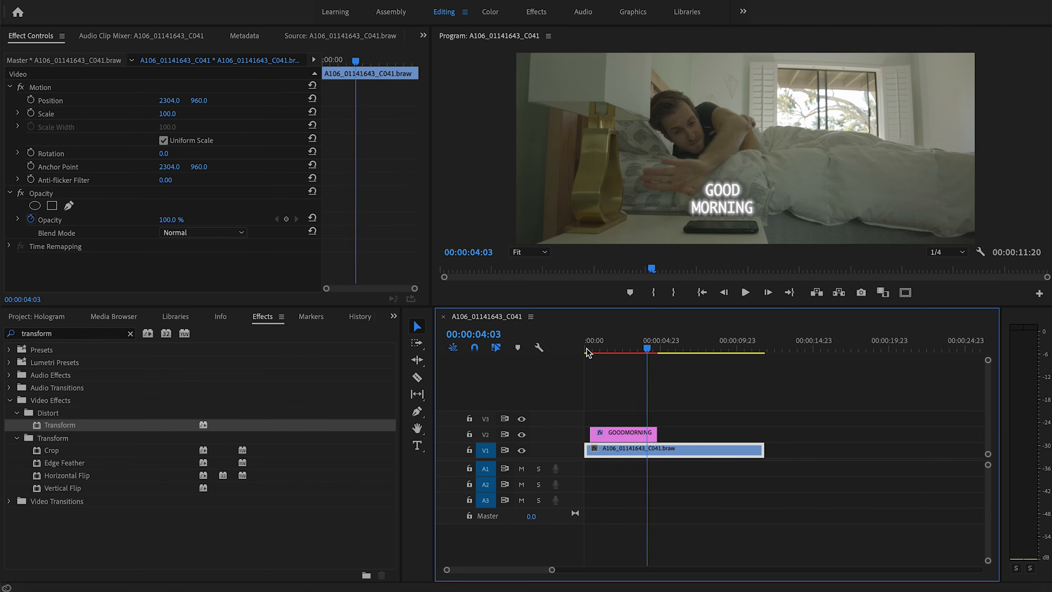
key("Right")
key("Left")
key("Right")
key("Right")
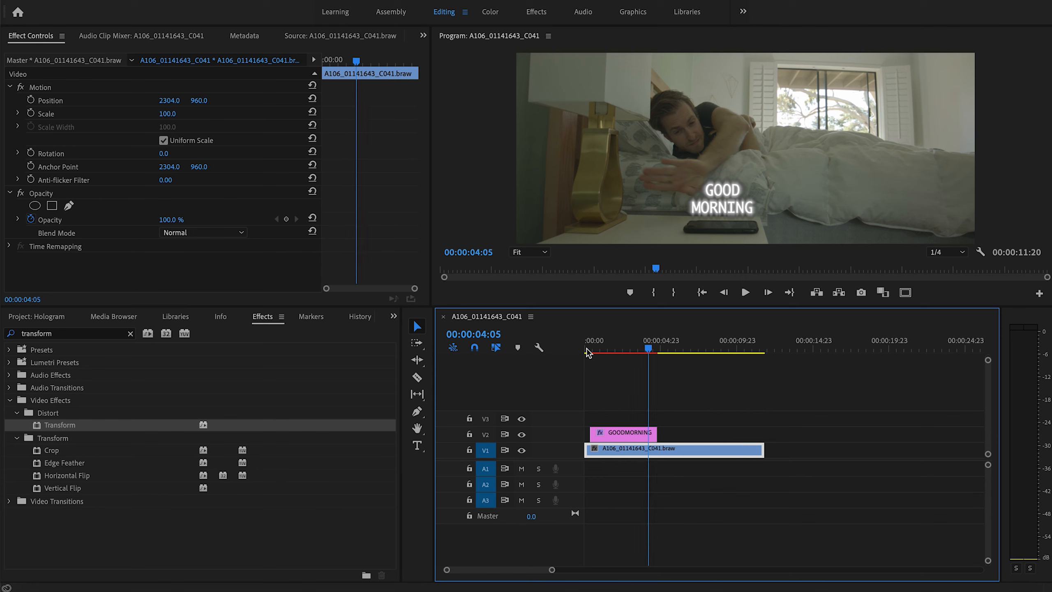
key("Left")
key("Left")
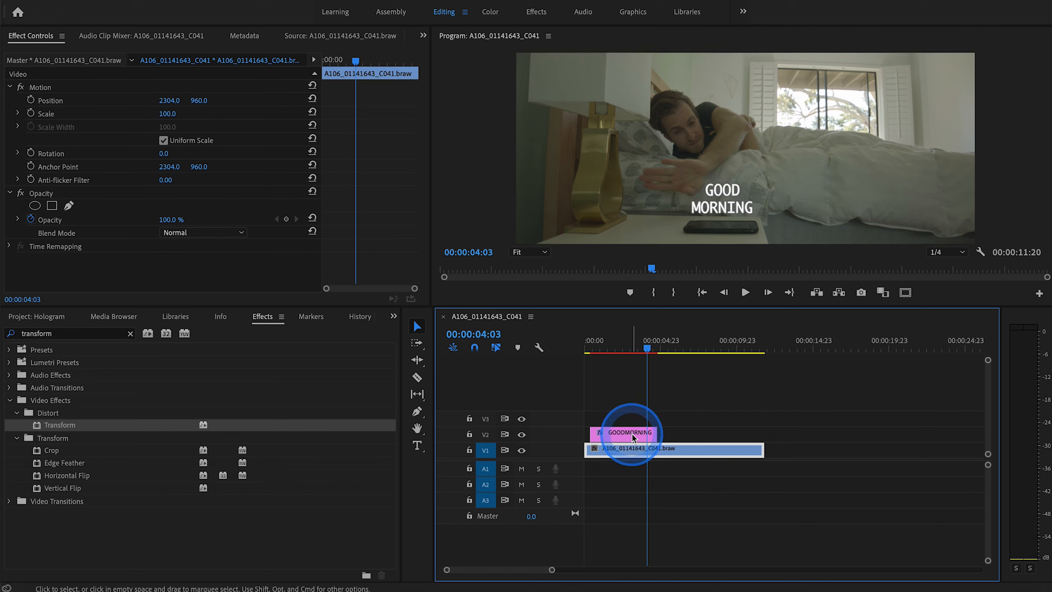
left_click(633, 438)
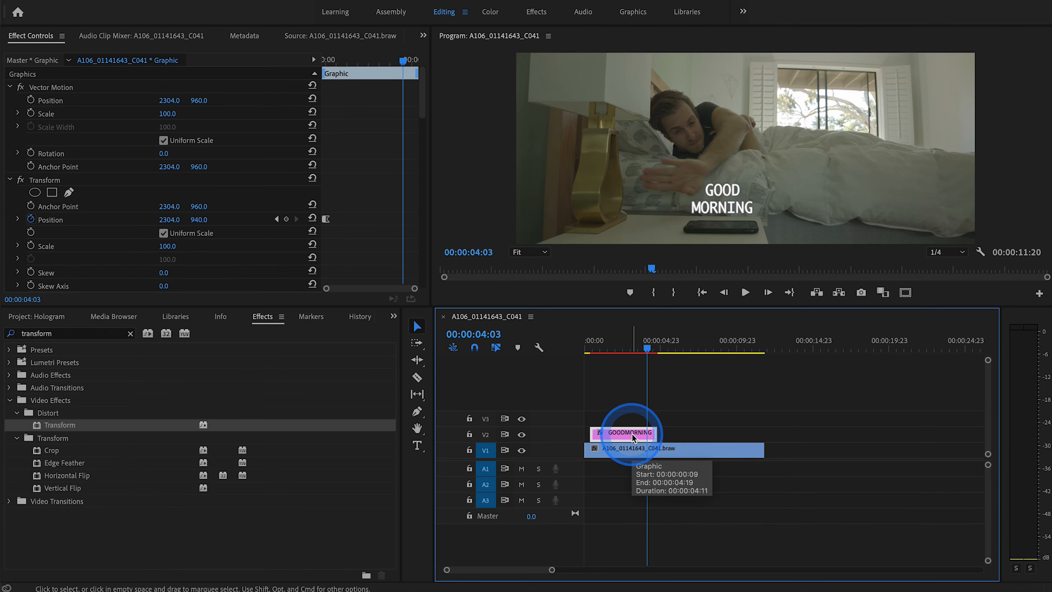
left_click(363, 224)
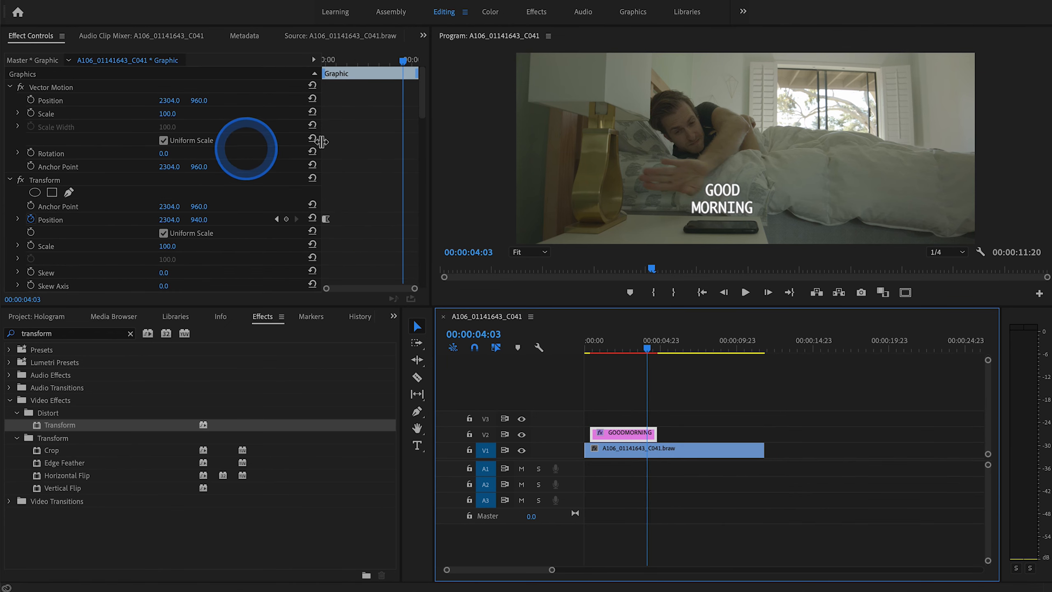
left_click_drag(423, 96, 423, 108)
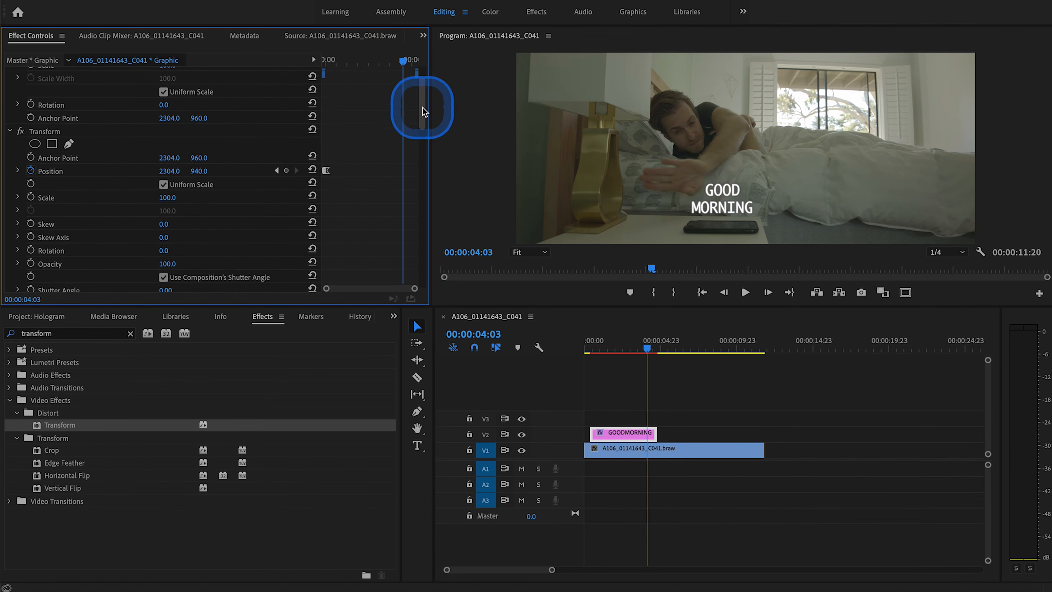
left_click(286, 170)
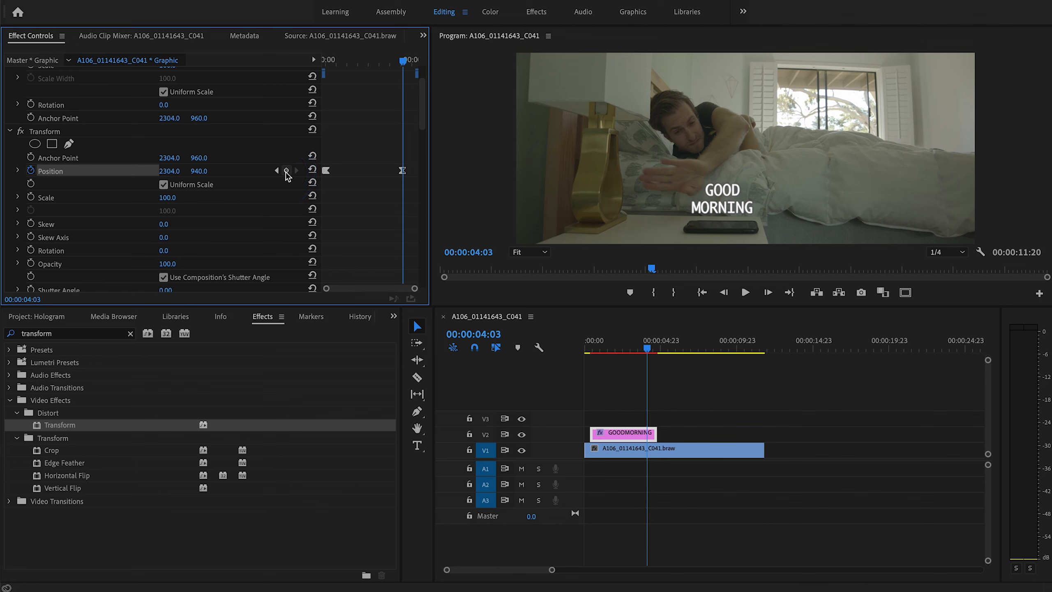
At 00:00:04:09, keyframe the title's Transform Position with a horizontal value of 3193 so it follows the swiping hand.
key("Right")
key("Right")
key("Right")
key("Right")
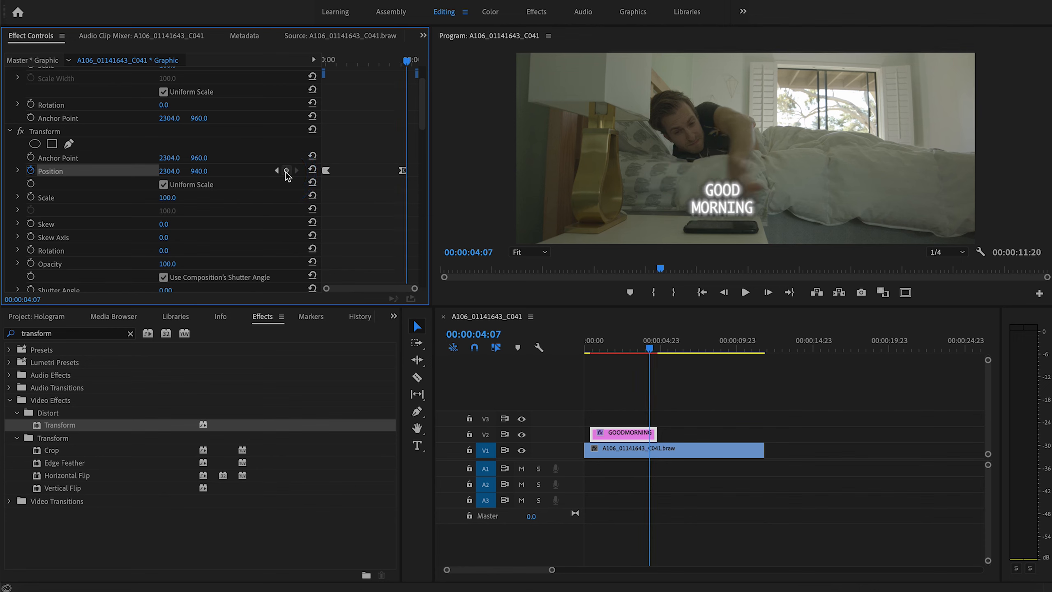
key("Right")
key("Right")
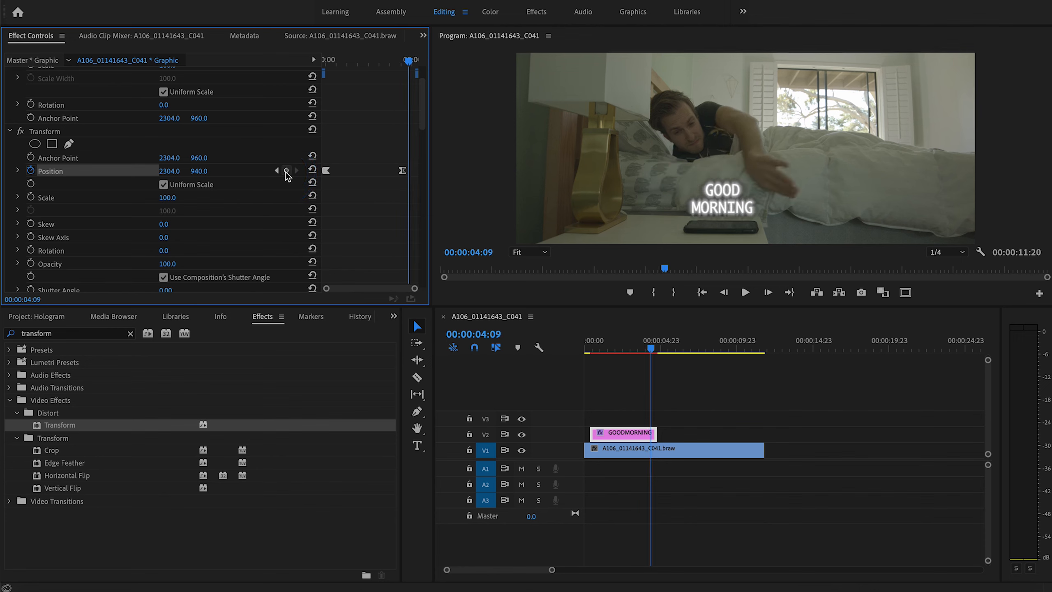
left_click(286, 170)
left_click(166, 171)
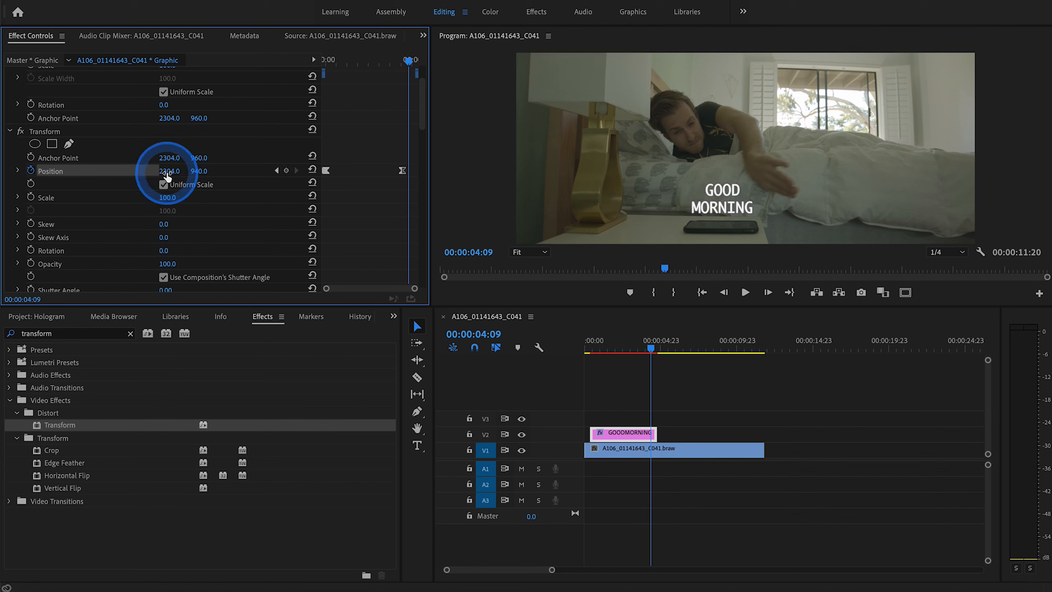
mouse_move(165, 171)
left_mouse_down()
mouse_move(187, 171)
mouse_move(173, 171)
left_mouse_up()
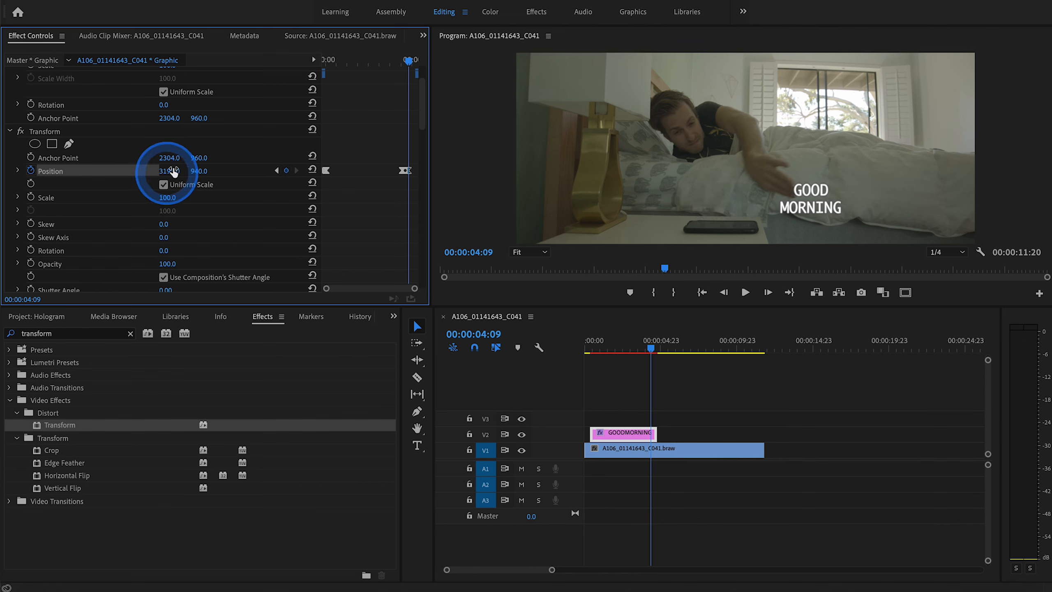
Play the sequence through the hand swipe to review the title's movement, and reselect the GOOD MORNING title clip.
left_click(624, 347)
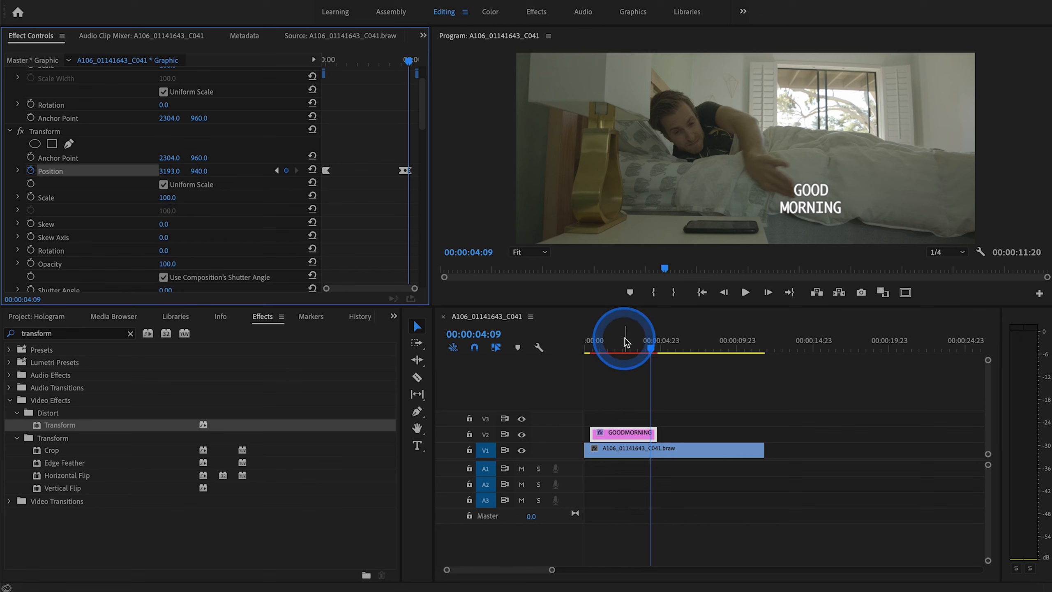
key("space")
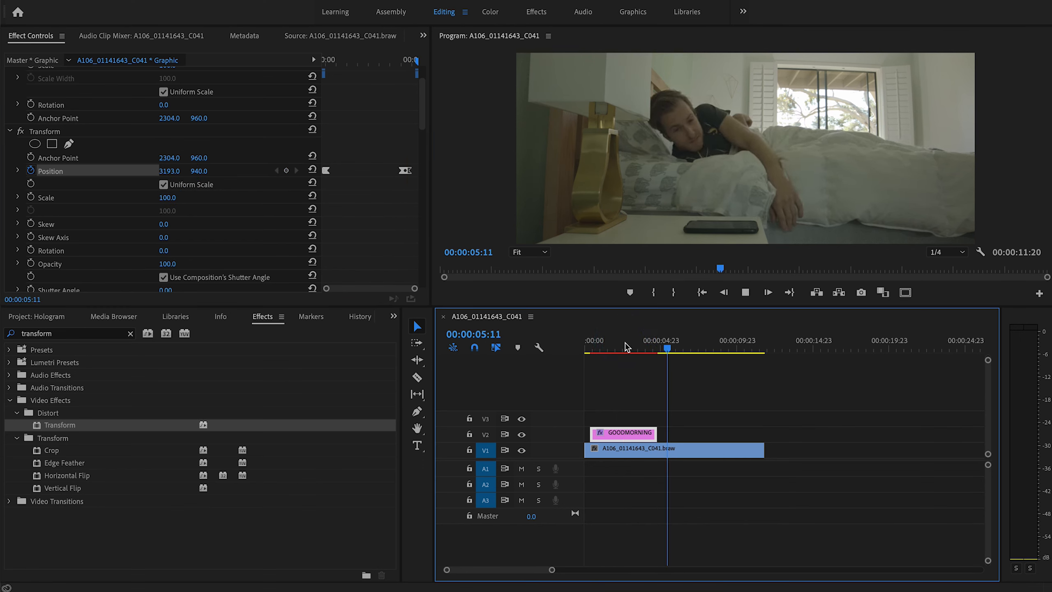
key("space")
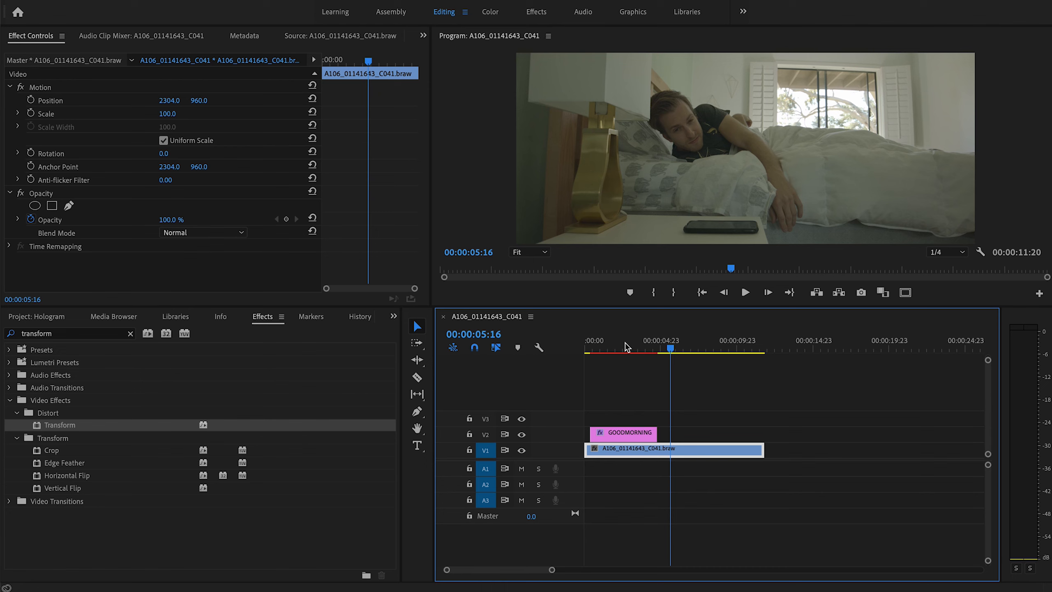
left_click(621, 433)
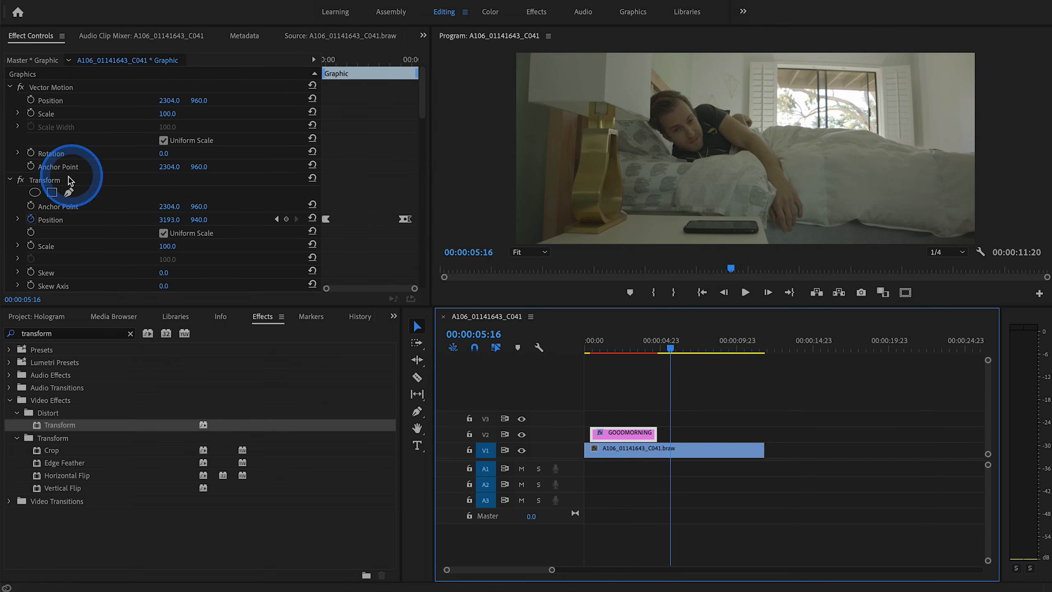
Give the title's Transform effect motion blur: set Shutter Angle to 180 and turn off Use Composition's Shutter Angle.
left_click(54, 182)
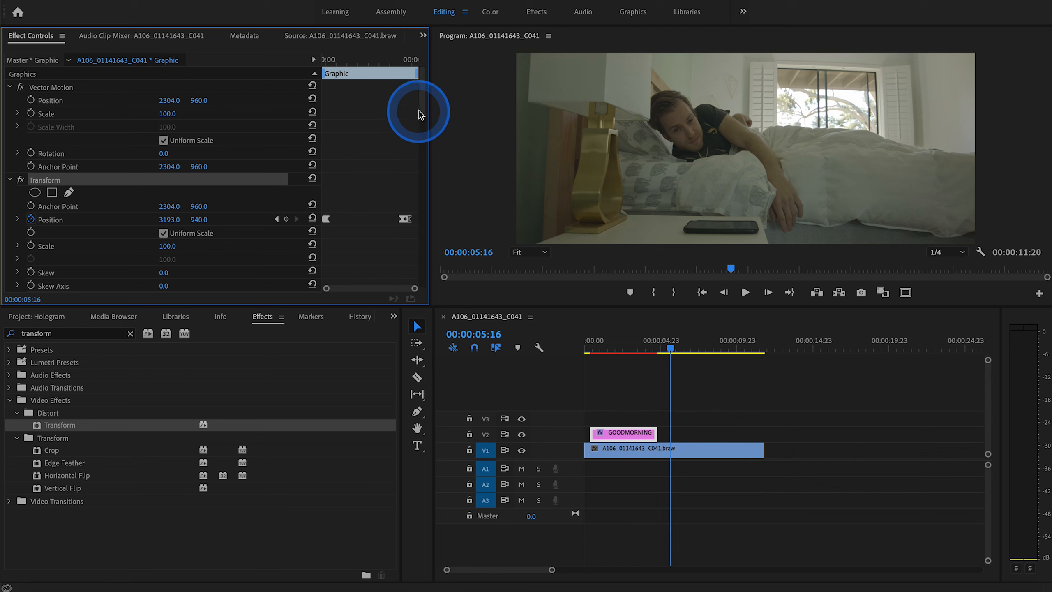
left_click_drag(422, 109, 423, 135)
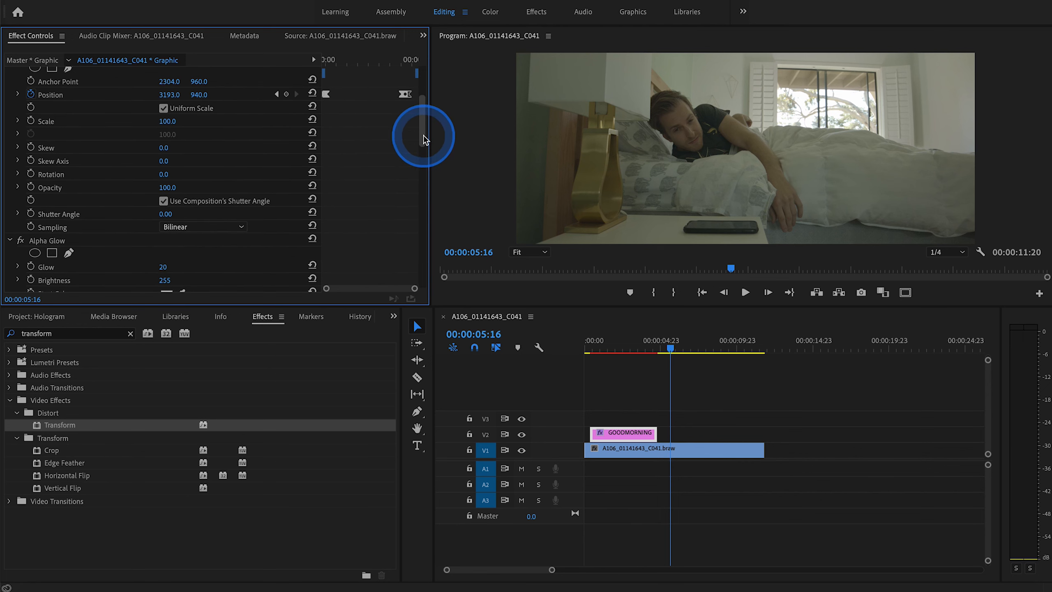
left_click(169, 213)
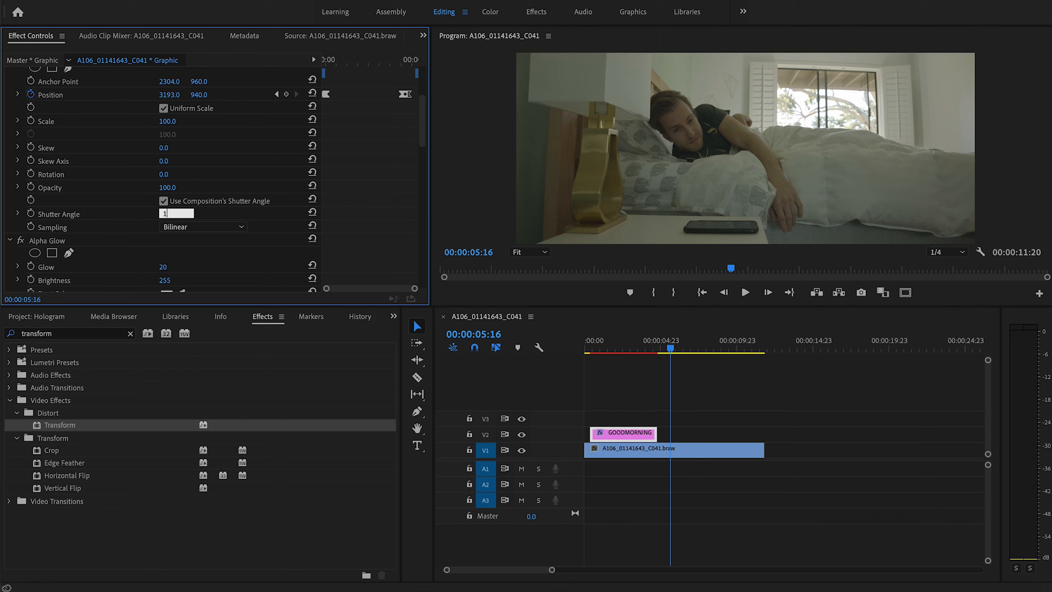
left_click(163, 201)
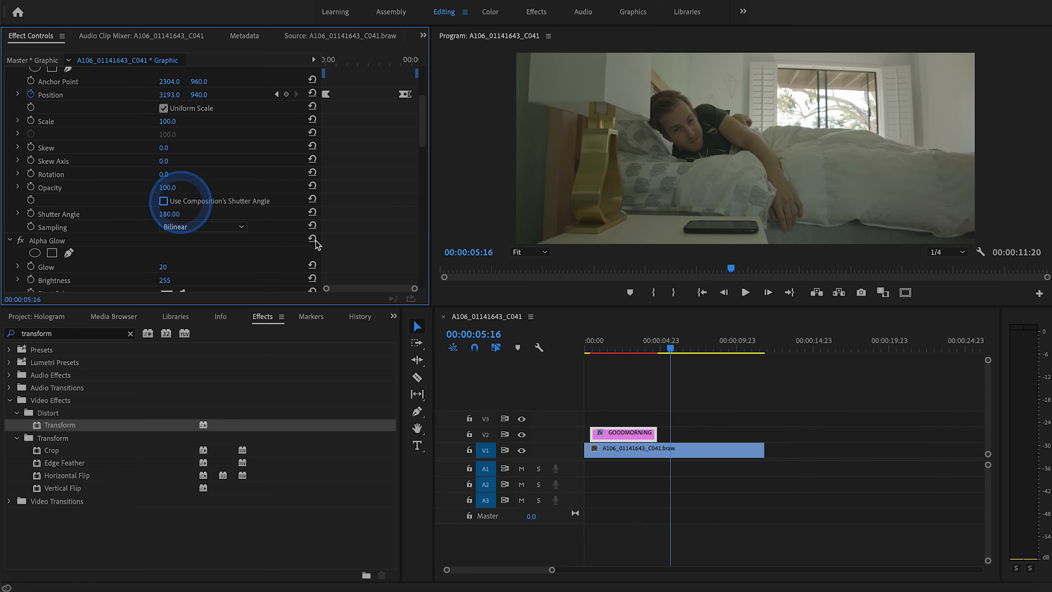
Play the sequence from the start to review the motion blur on the title's rise and swipe.
left_click(612, 360)
left_click_drag(613, 359, 584, 346)
key("space")
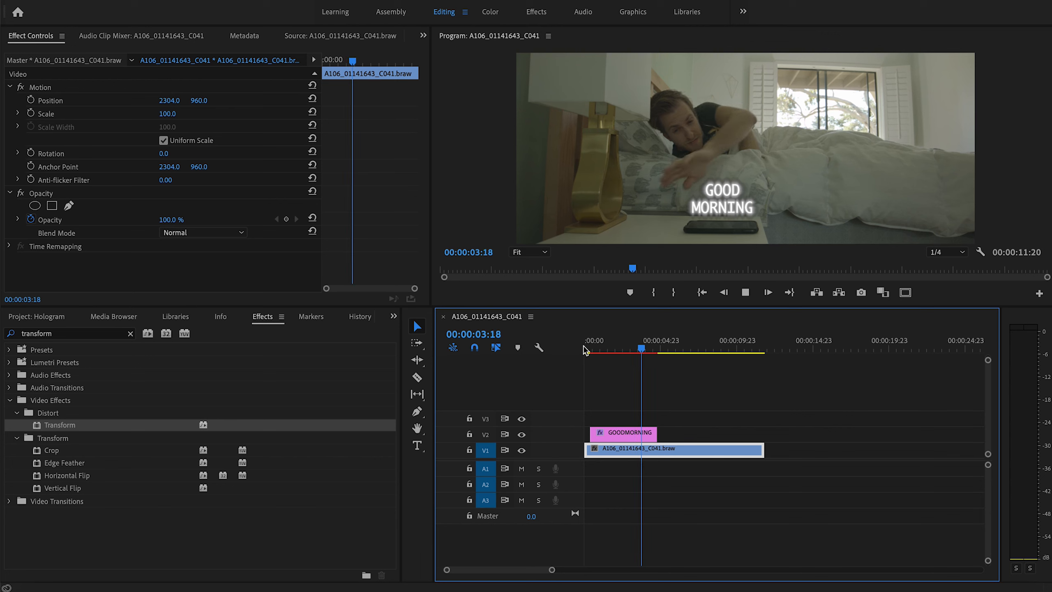
key("space")
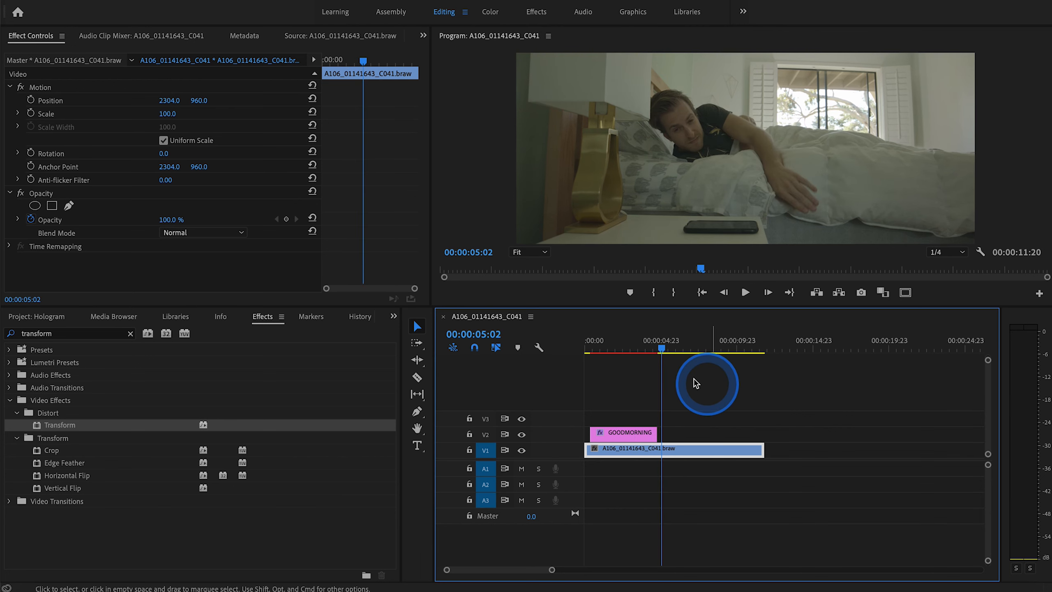
Compare the title's blur in the frames where it rises, rests and is swiped, ending at 00:00:00:10.
left_click(593, 345)
left_click_drag(593, 349, 591, 349)
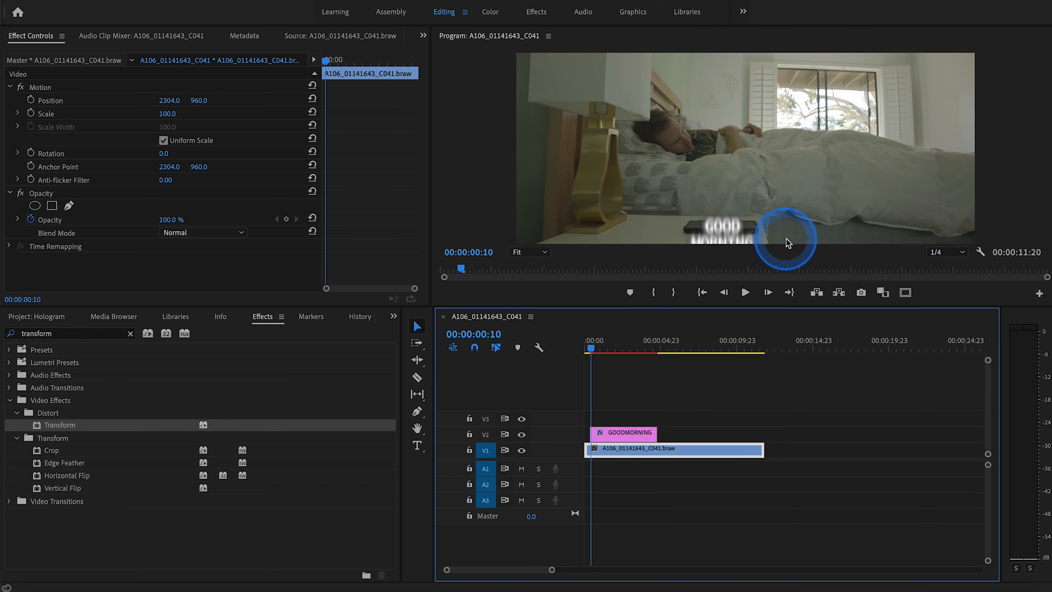
left_click_drag(638, 344, 656, 347)
left_click(813, 206)
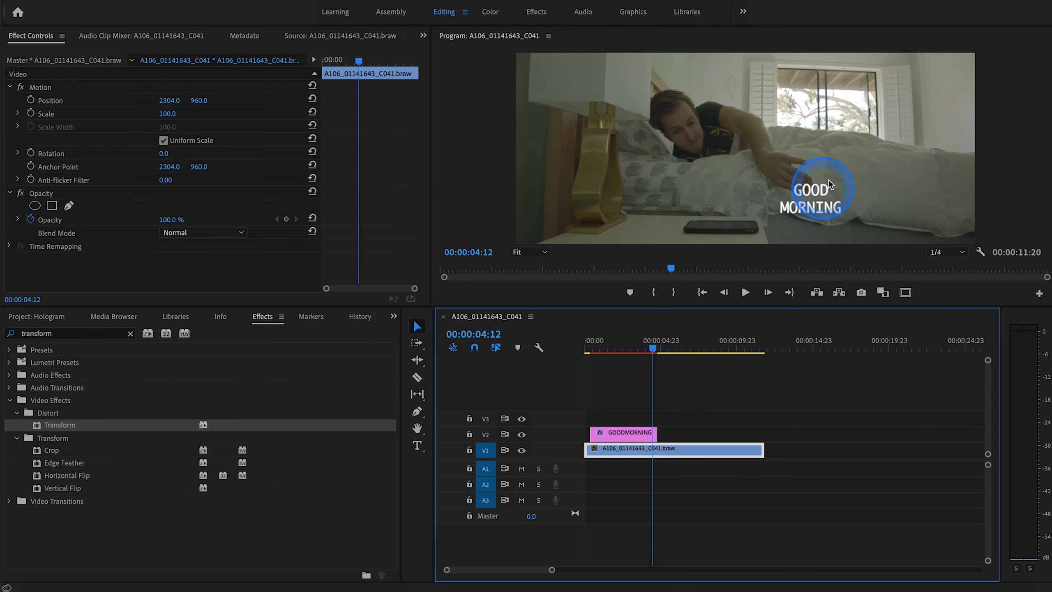
left_click(613, 343)
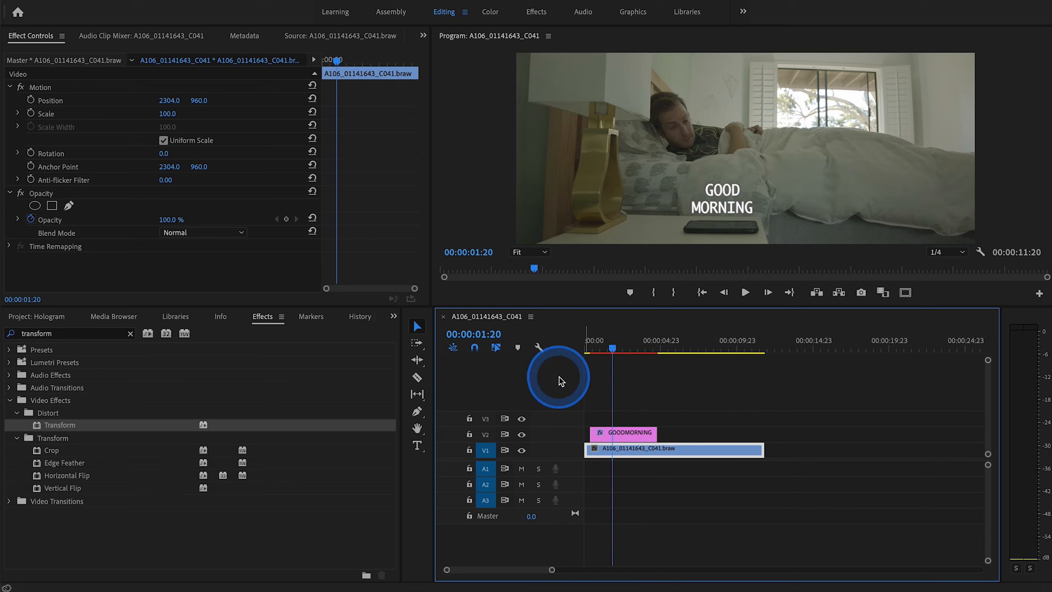
left_click(596, 347)
left_click(592, 347)
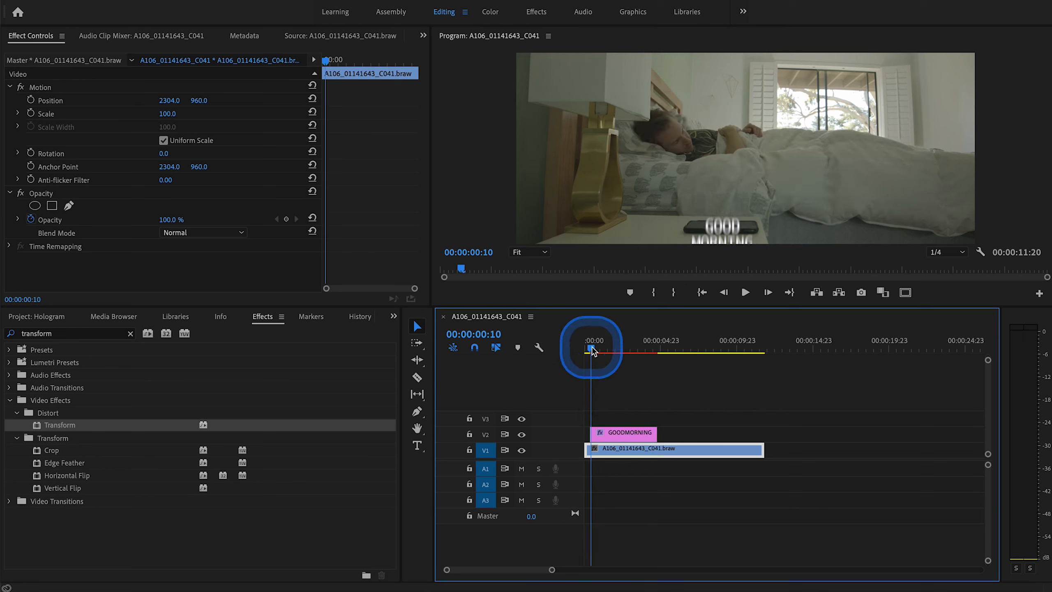
key("Right")
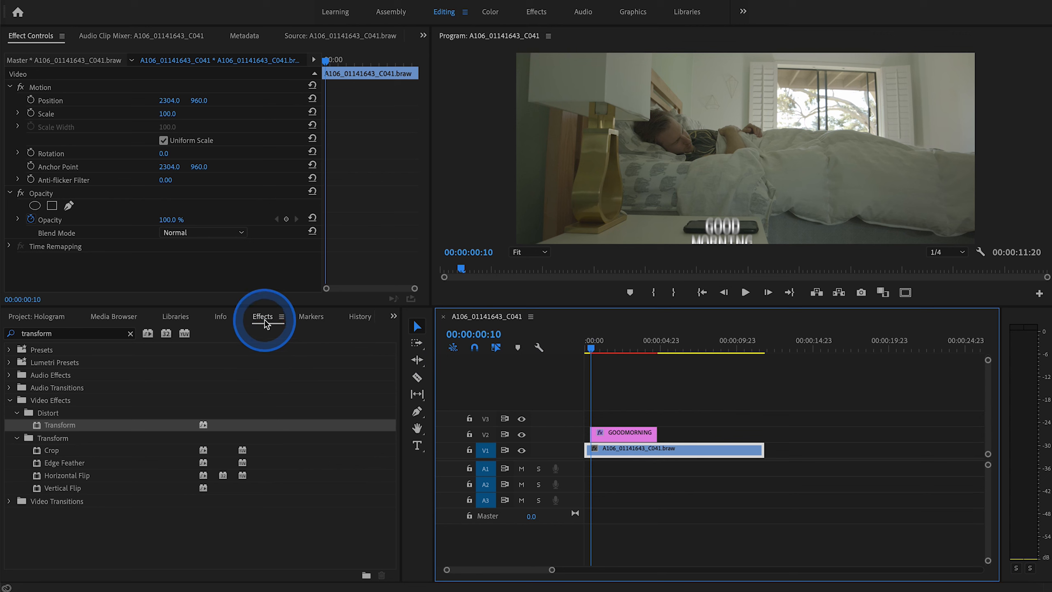
Find the Crop video effect and apply it to the GOOD MORNING title clip.
left_click(130, 333)
type("crop")
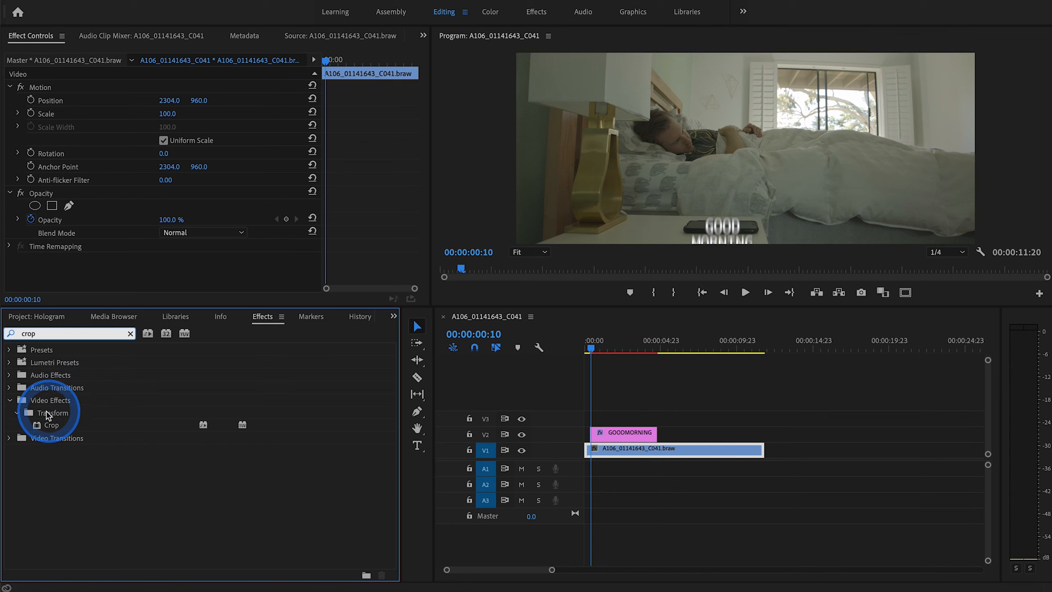
left_click(38, 429)
left_click_drag(36, 427, 618, 436)
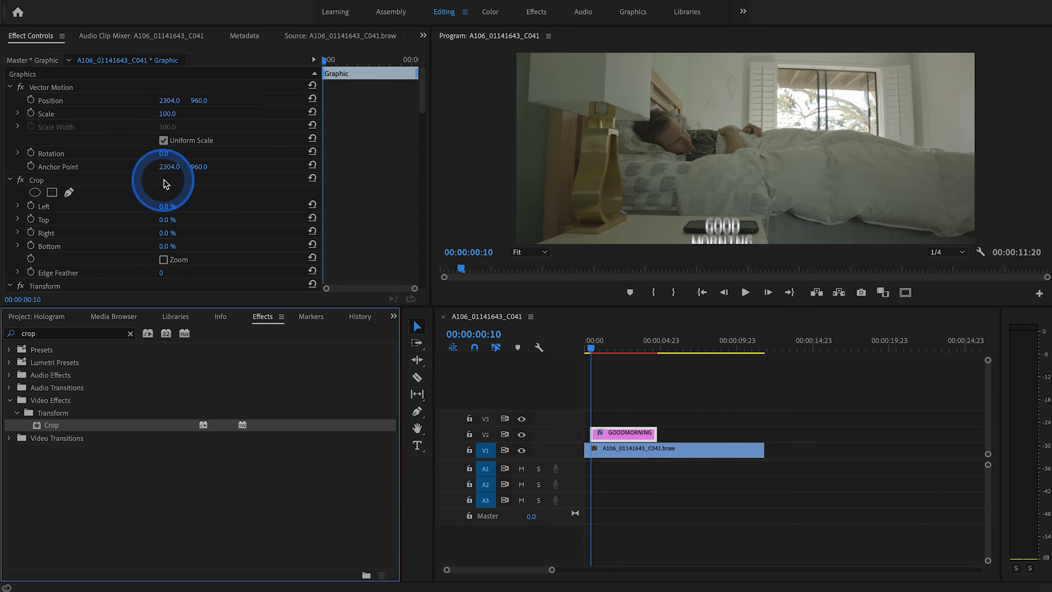
Set the title's Crop Bottom value to 10% so the text is cut off at the phone.
left_click_drag(421, 103, 421, 113)
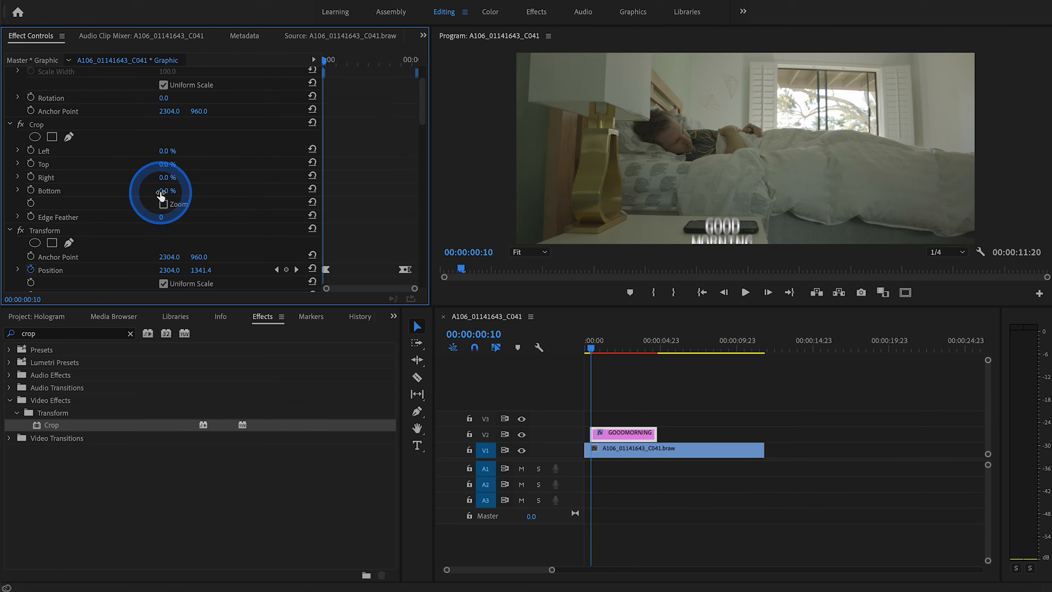
left_click(47, 127)
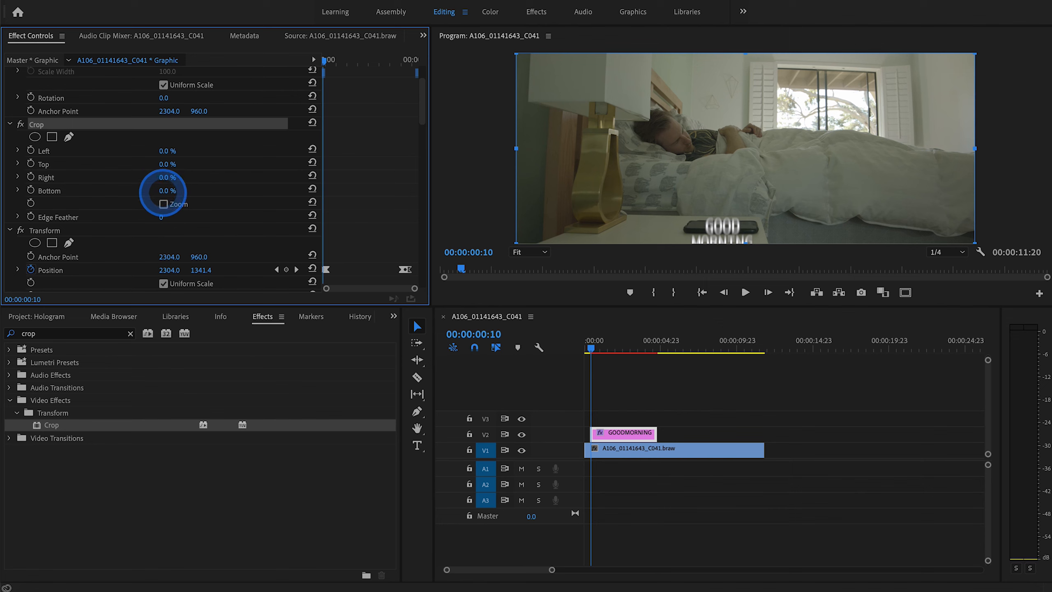
mouse_move(168, 190)
left_mouse_down()
mouse_move(180, 190)
mouse_move(160, 190)
left_mouse_up()
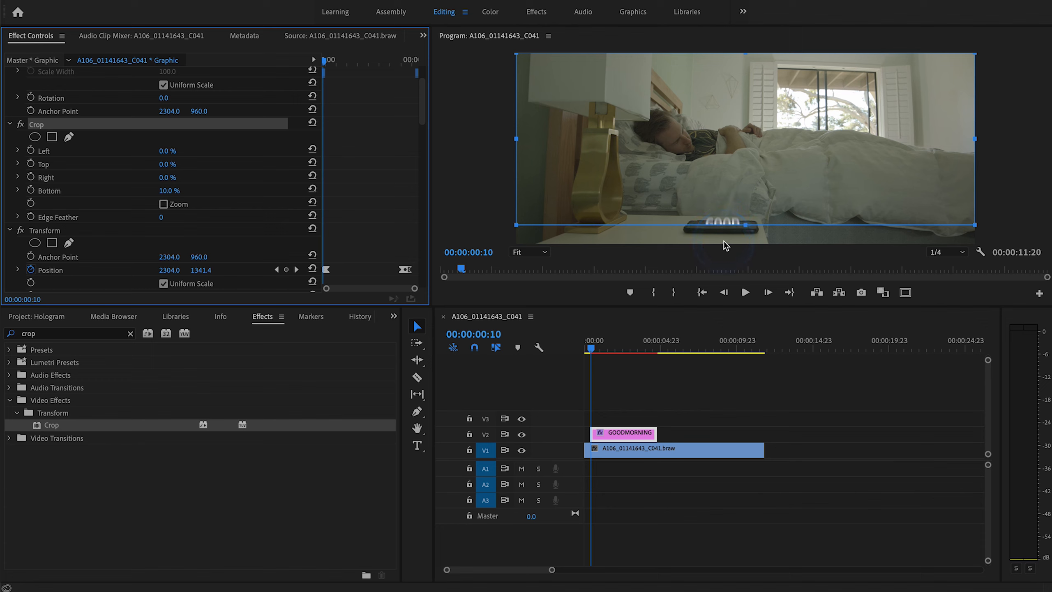
At 00:00:04:05, set the title's Crop Right value to 48% so the swiped text ends at the phone's edge.
left_click_drag(594, 350, 648, 347)
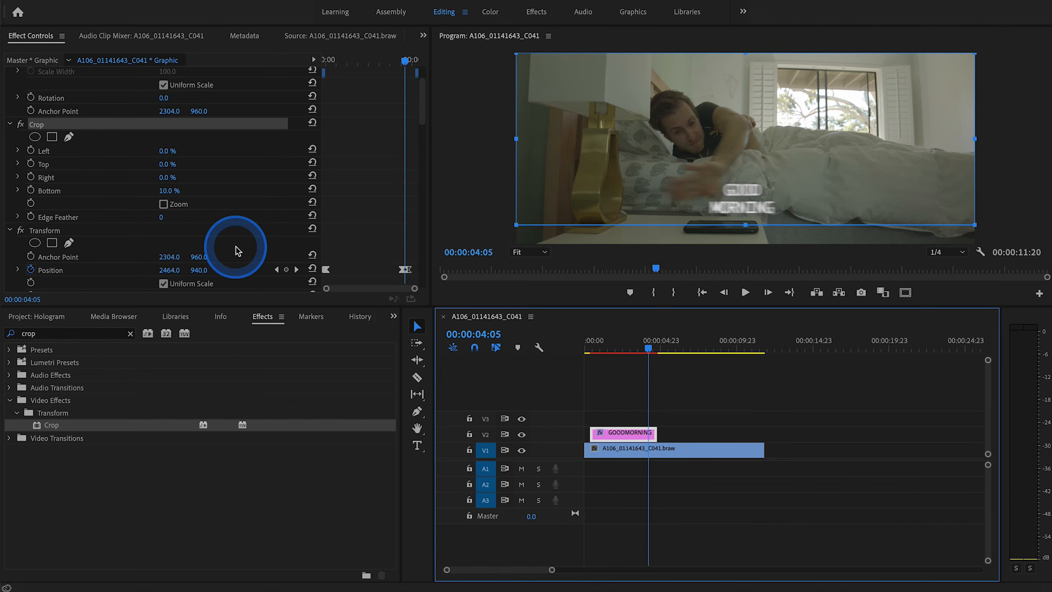
left_click_drag(160, 179, 179, 179)
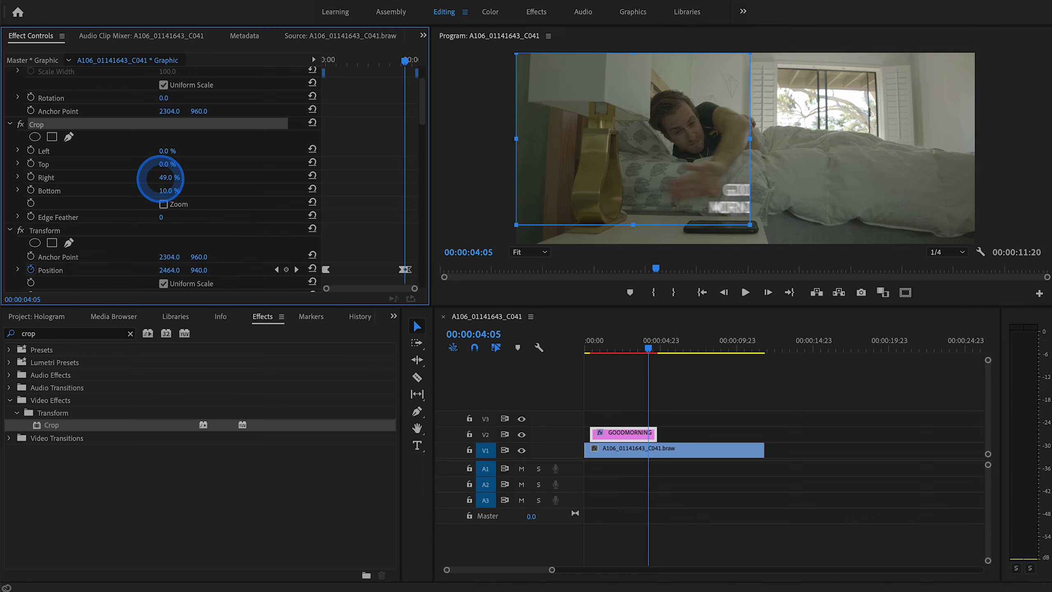
left_click_drag(177, 179, 177, 179)
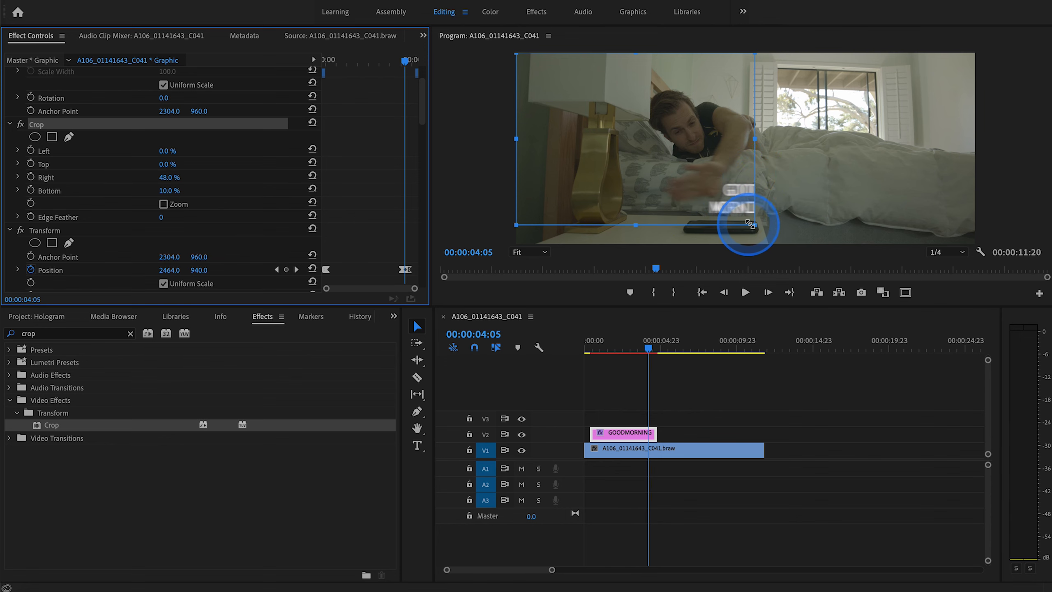
Play the sequence from the start through the hand swipe to review the cropped title.
left_click(583, 352)
key("space")
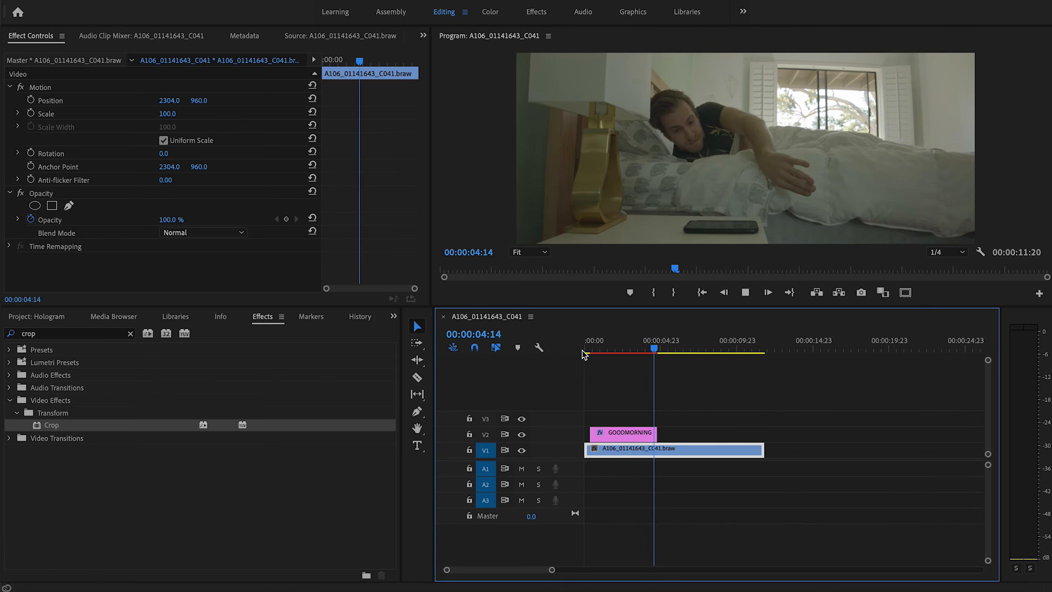
left_click(653, 348)
At the swipe frame 00:00:04:06, soften the title's crop edges by setting Edge Feather to 48.
left_click(636, 431)
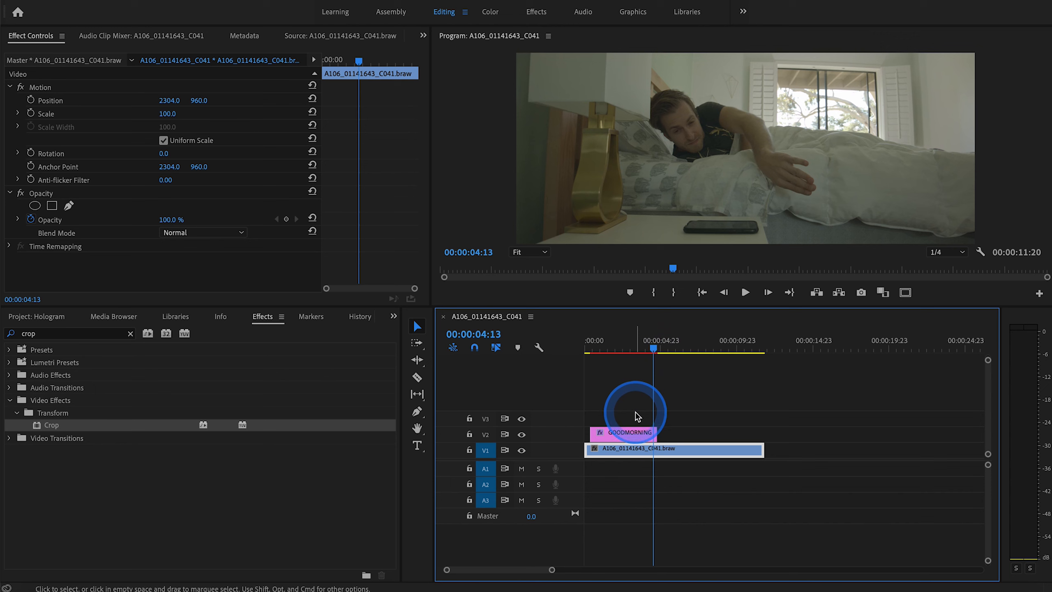
key("Left")
key("Left")
key("Left")
key("Left")
key("Left")
key("Left")
key("Left")
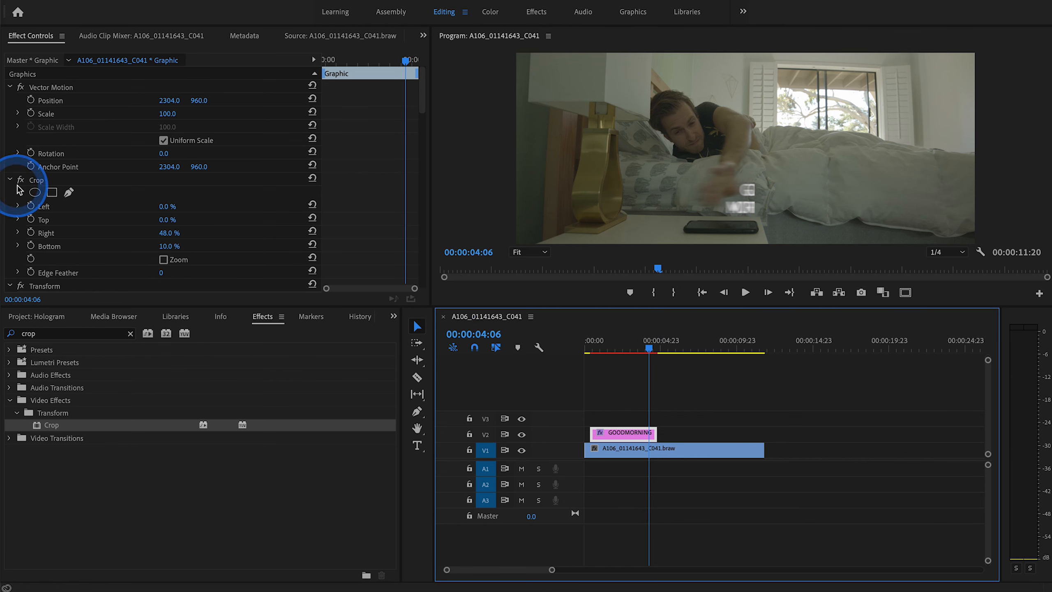
left_click(37, 179)
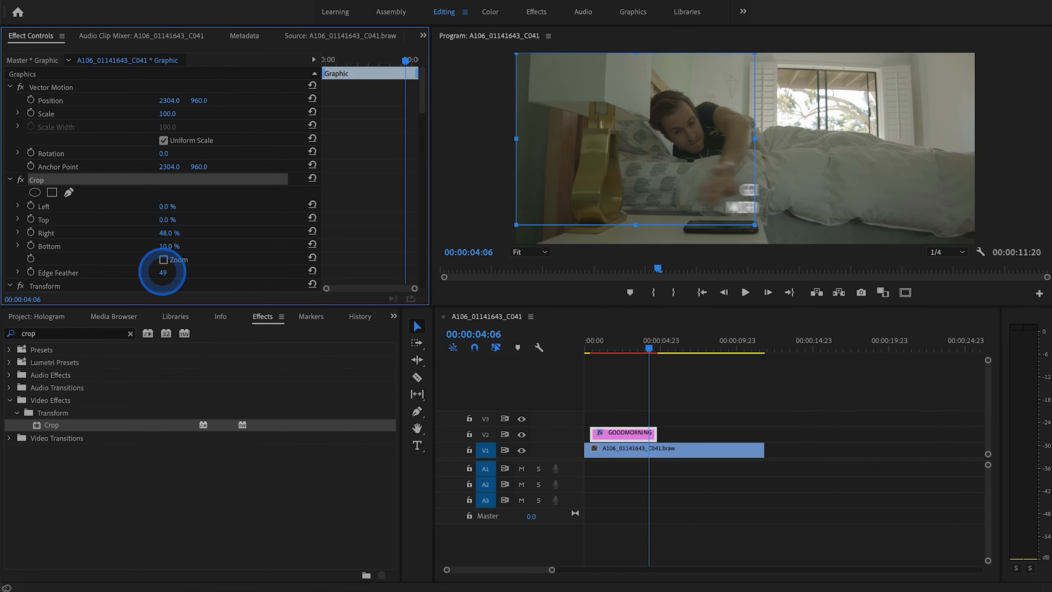
left_click_drag(164, 273, 176, 274)
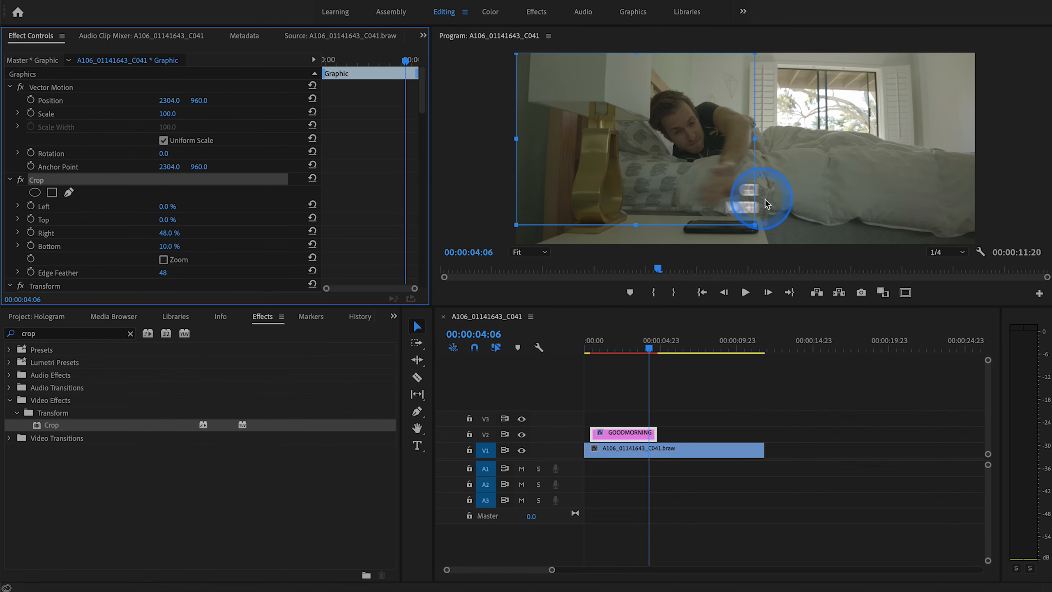
Play the sequence from the start to review the title's feathered crop edges.
left_click_drag(615, 350, 544, 348)
key("space")
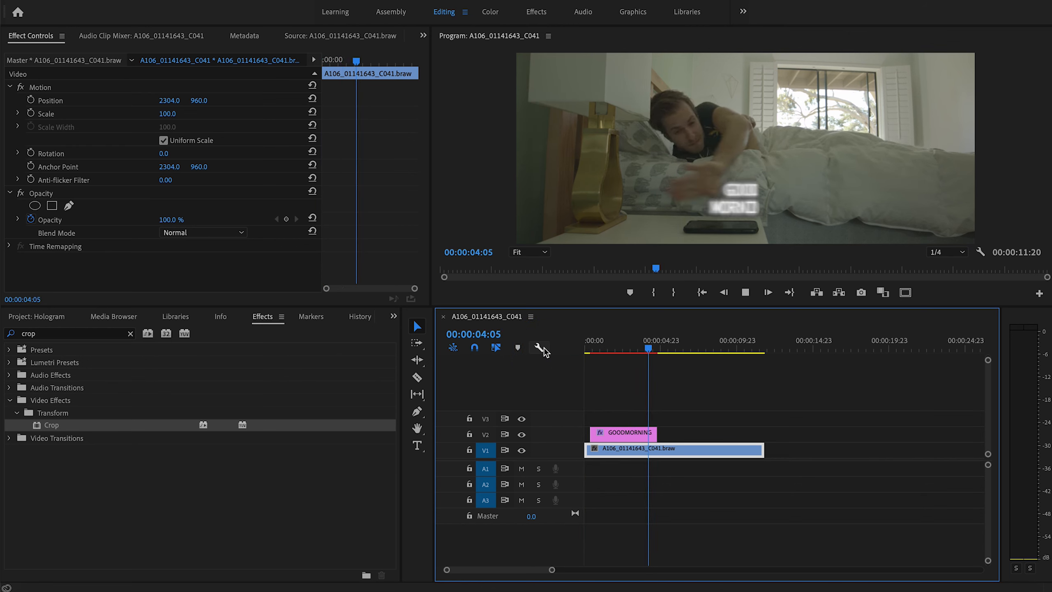
key("space")
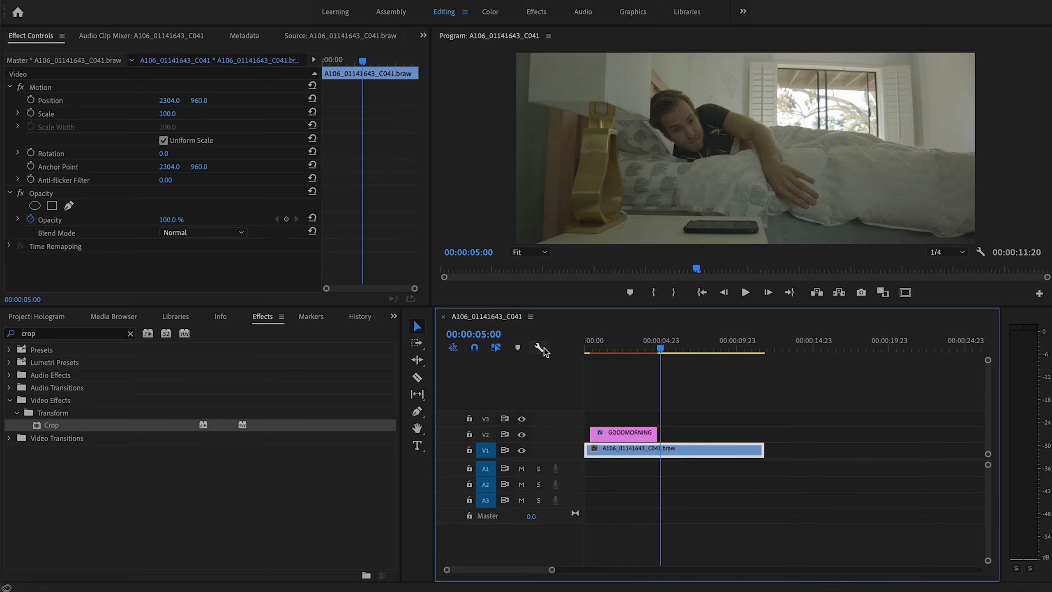
Open the green-screen clip A107_01091732_C010.braw from the project in the source monitor and go to 17:33:34:18.
left_click(394, 316)
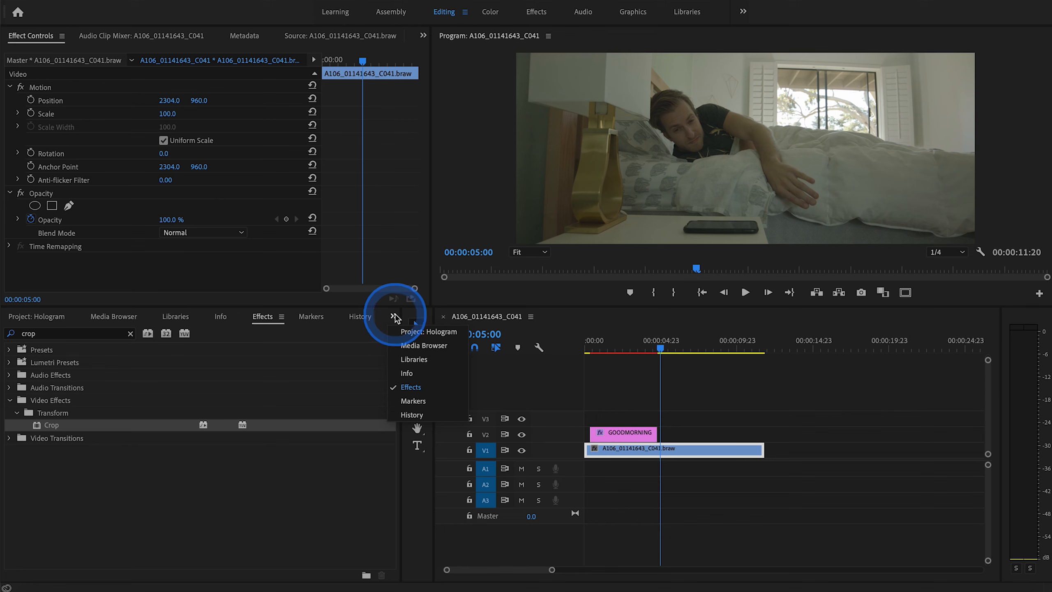
left_click(409, 332)
left_click(117, 438)
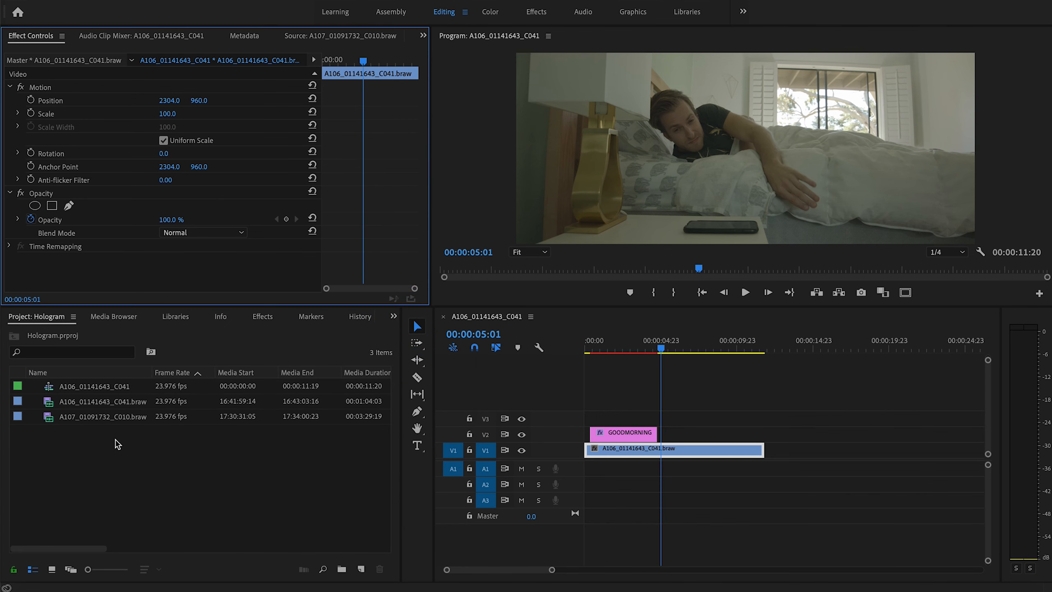
double_click(53, 416)
left_click_drag(75, 273, 369, 267)
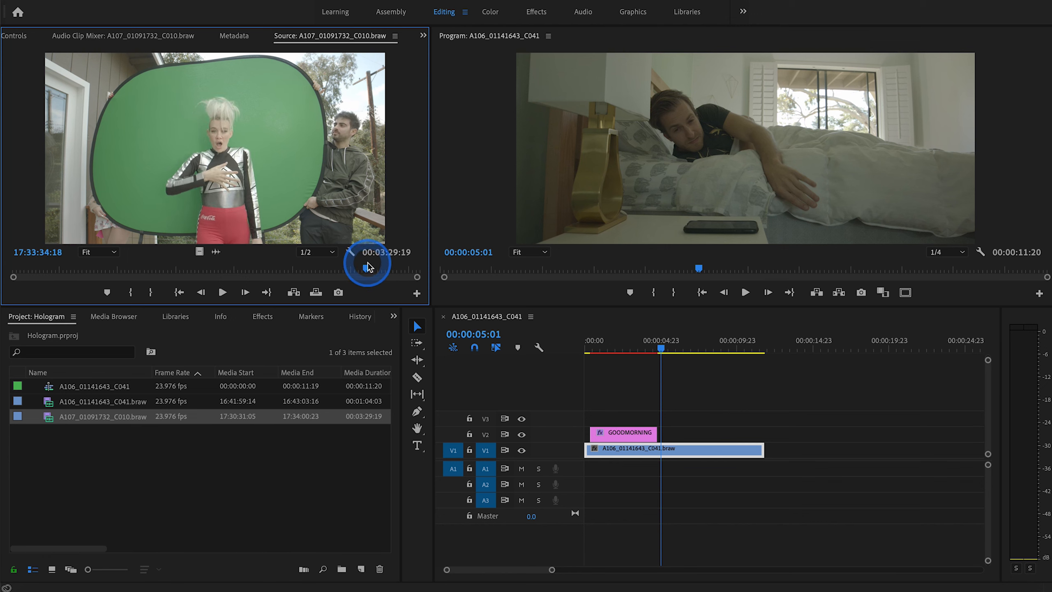
Mark the clip's range from 17:33:34:18 to 17:33:38:13 and place its video on track V3 at 00:00:05:01.
left_click(133, 293)
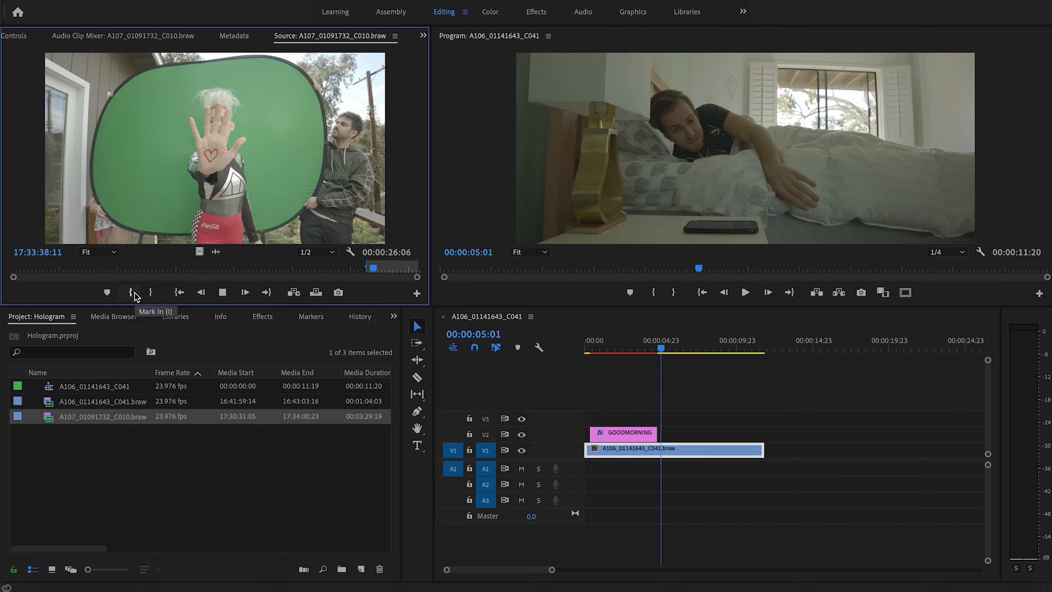
left_click(150, 292)
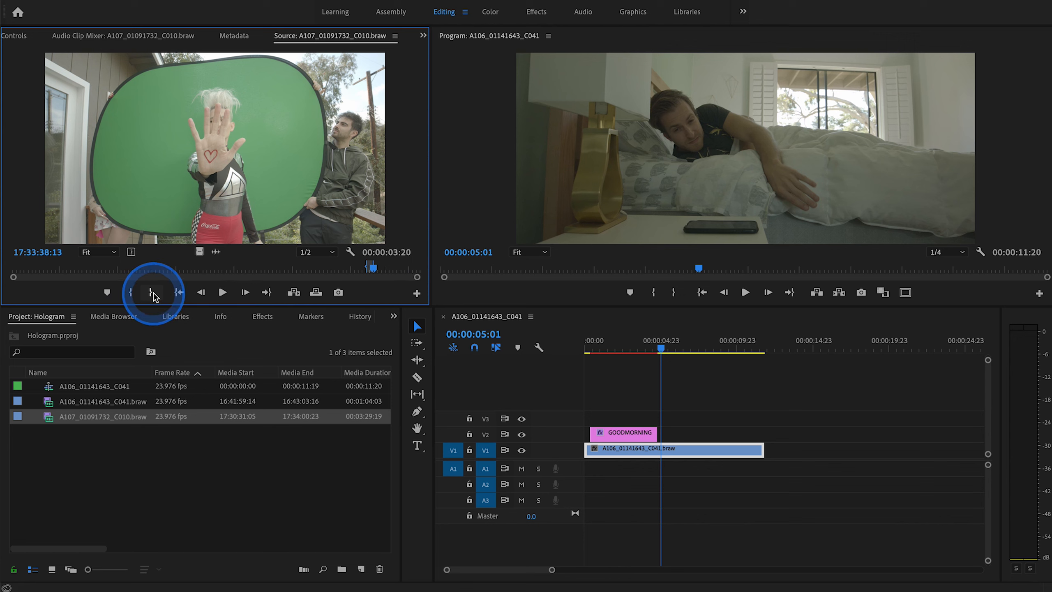
left_click_drag(199, 251, 666, 419)
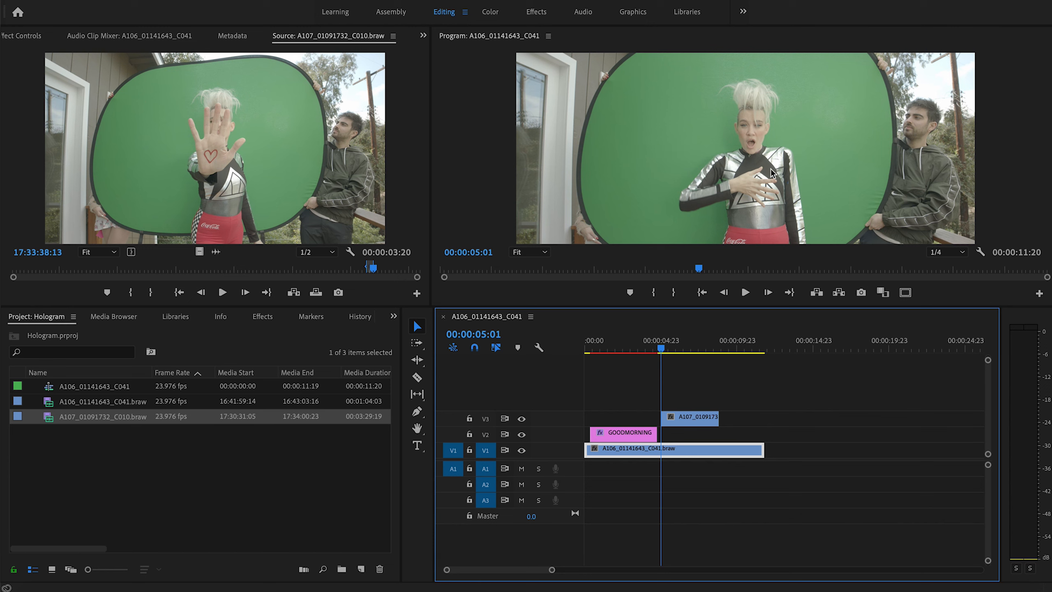
Find the Ultra Key video effect and apply it to the green-screen clip on track V3.
left_click(261, 316)
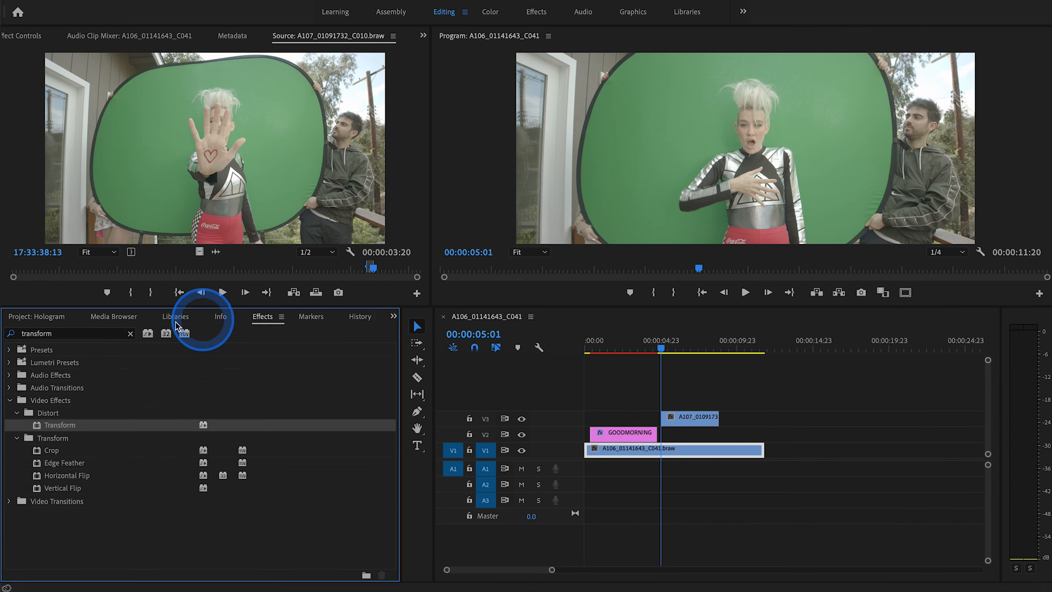
left_click(130, 334)
left_click(100, 333)
type("ultra key")
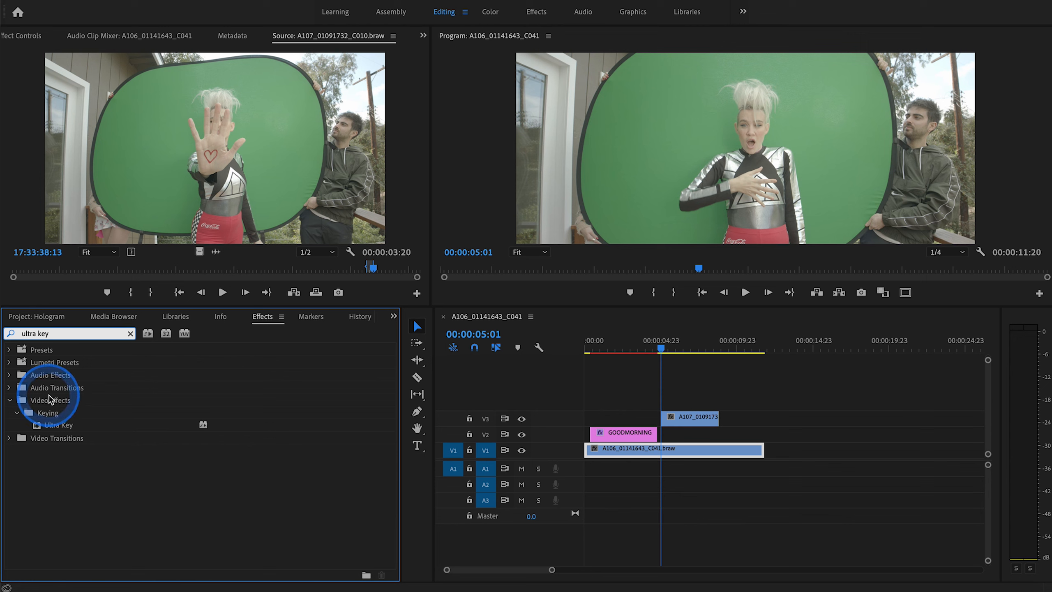
left_click(39, 426)
left_click_drag(36, 427, 691, 419)
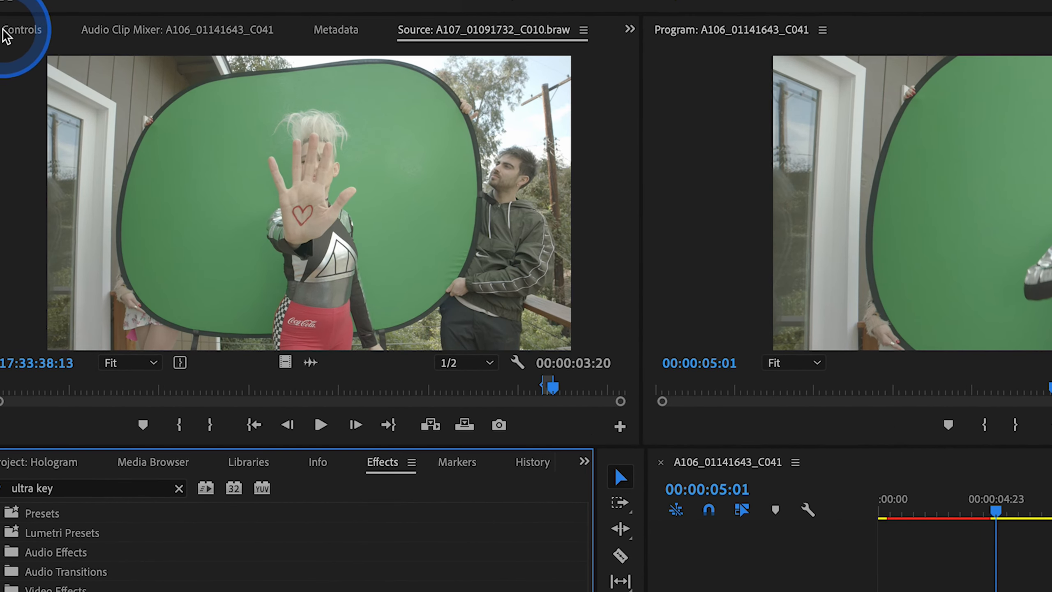
Sample the green backdrop beside the performer as the Ultra Key key color of the green-screen clip.
left_click(10, 46)
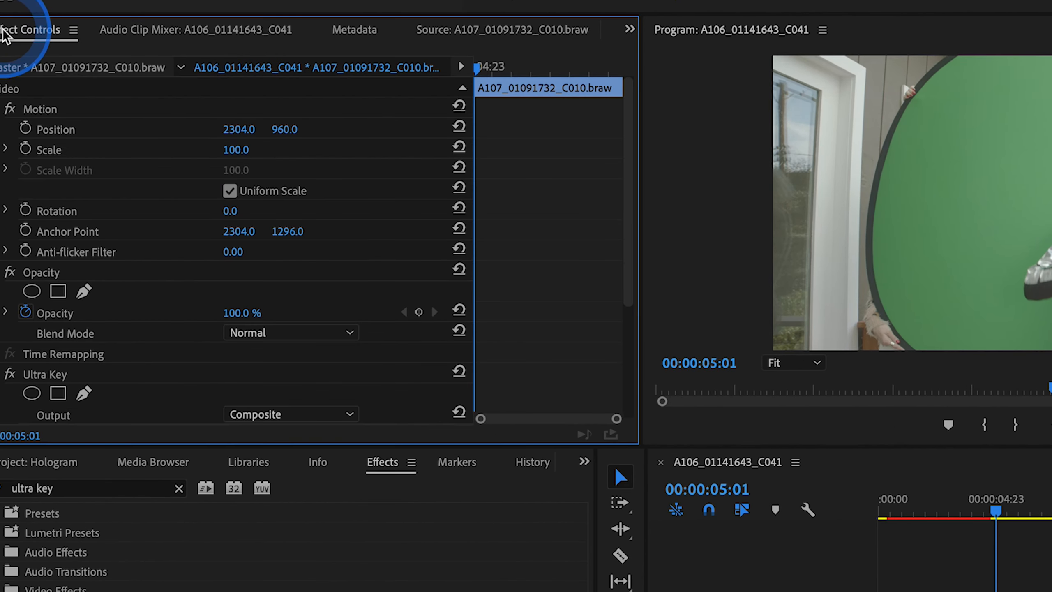
left_click_drag(630, 165, 630, 242)
left_click(50, 257)
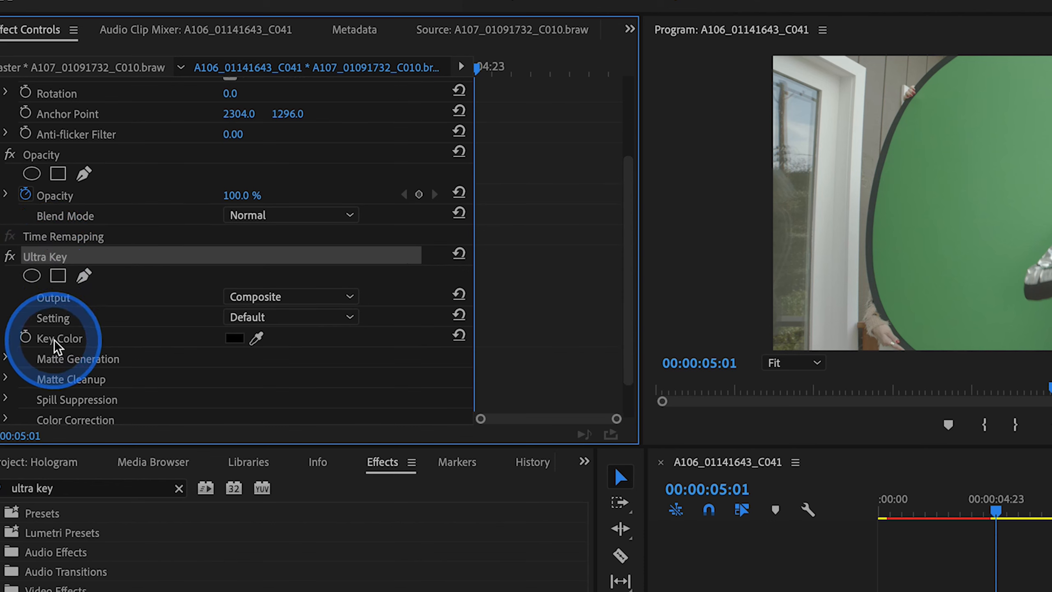
left_click(258, 339)
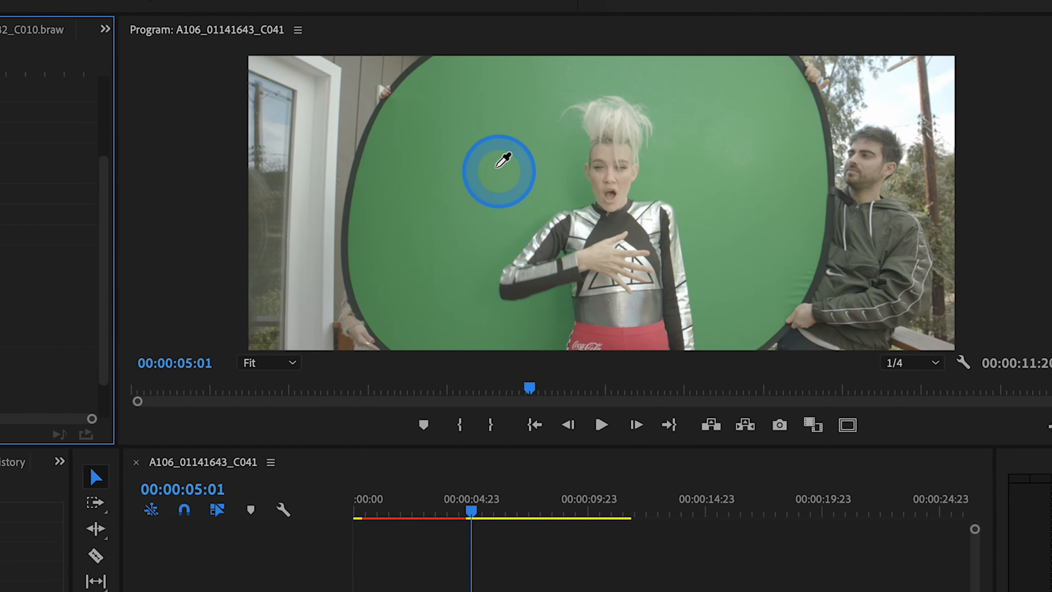
left_click(495, 162)
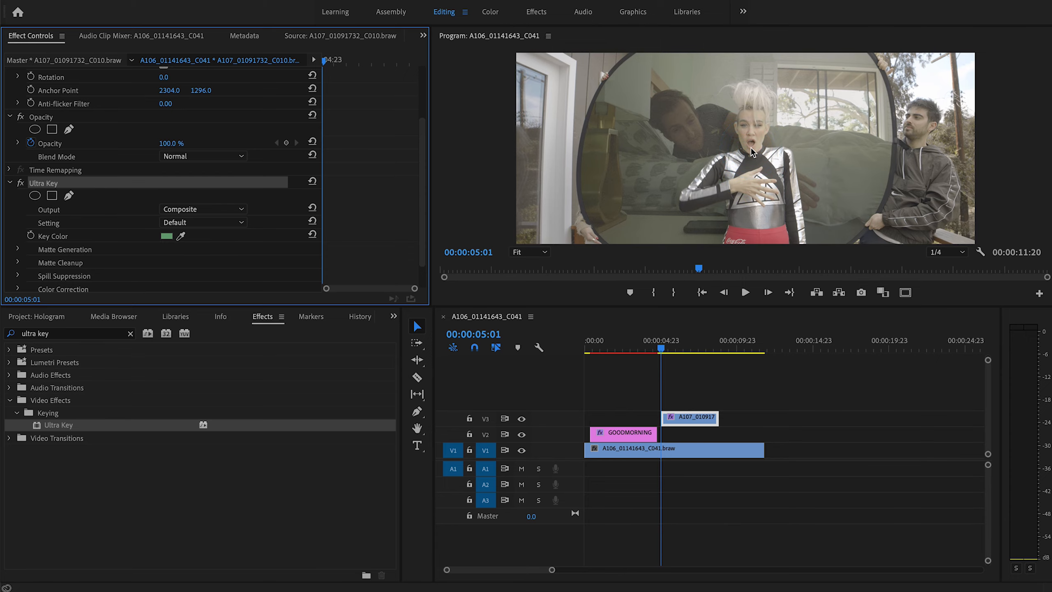
Draw a closed free-draw Bezier opacity mask around the performer on the green-screen clip, excluding the backdrop's rim and the surroundings.
left_click(683, 417)
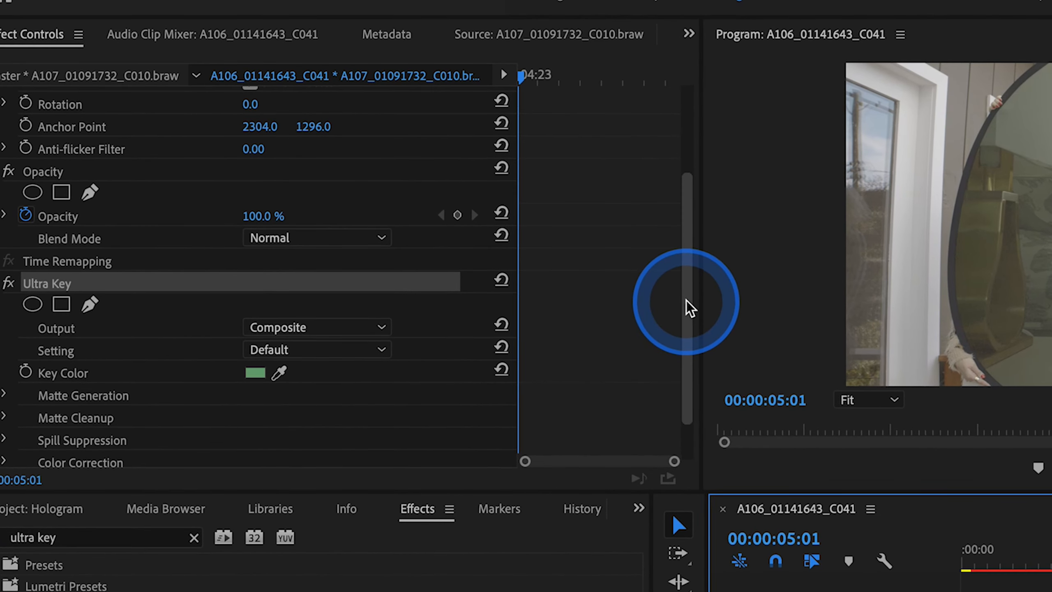
left_click_drag(480, 220, 484, 158)
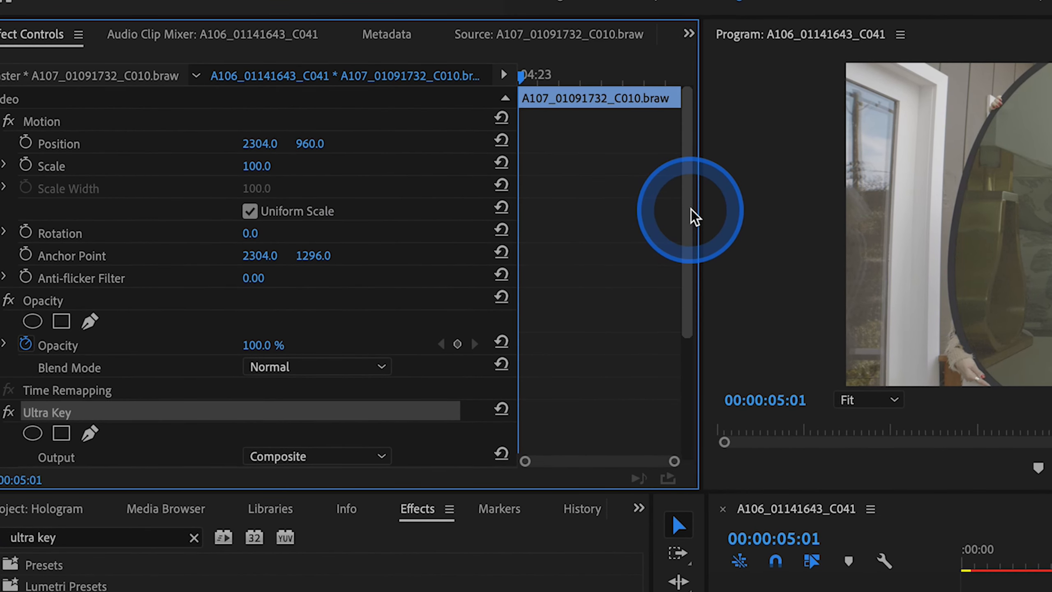
left_click(49, 299)
left_click(90, 323)
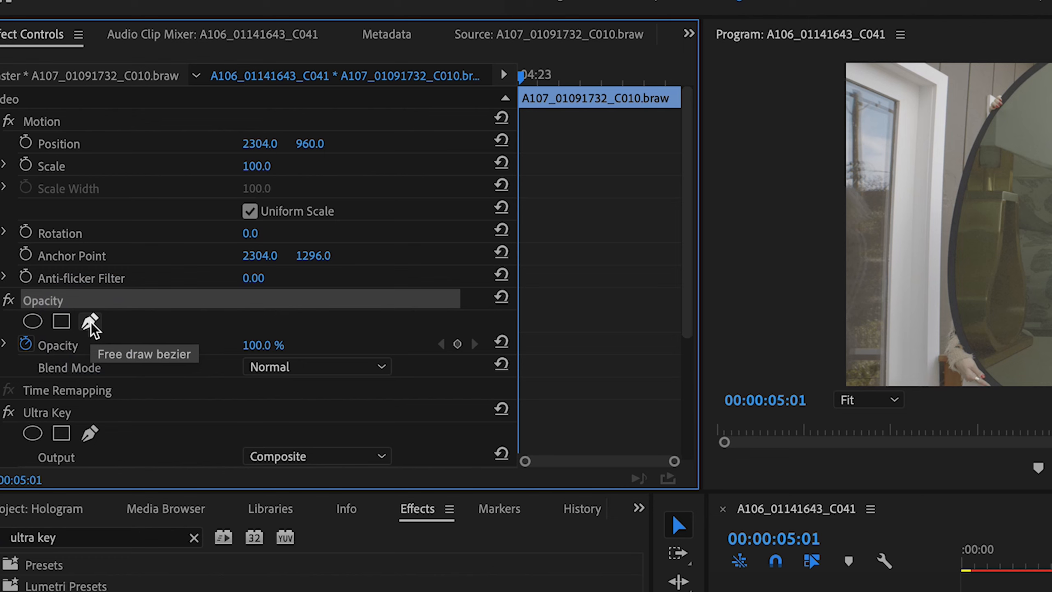
left_click(90, 322)
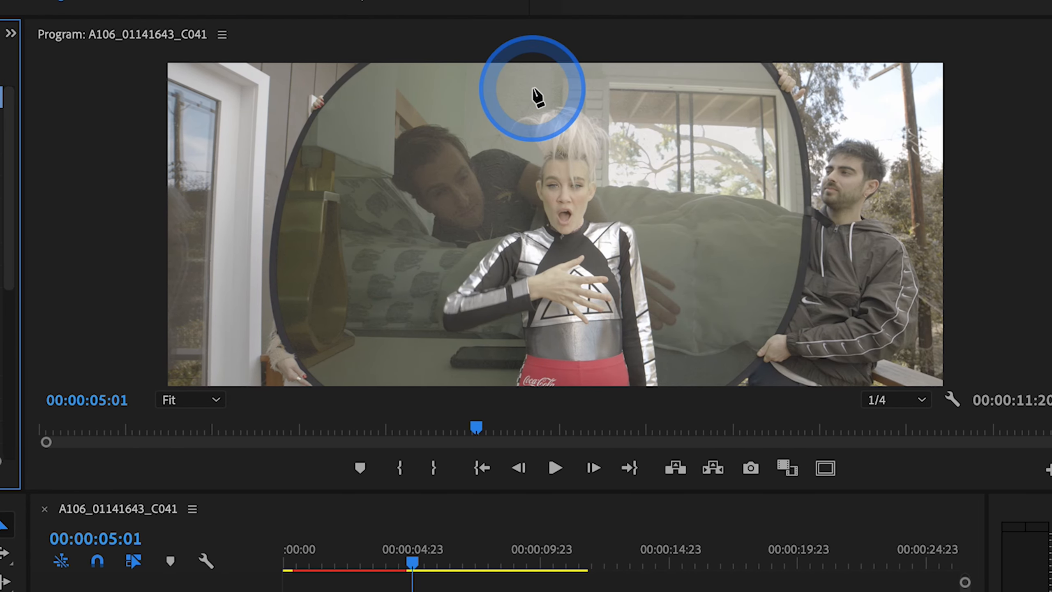
left_click(873, 86)
left_click(443, 130)
left_click(409, 200)
left_click(391, 296)
left_click(393, 372)
left_click(715, 376)
left_click(702, 203)
left_click(657, 111)
left_click(598, 83)
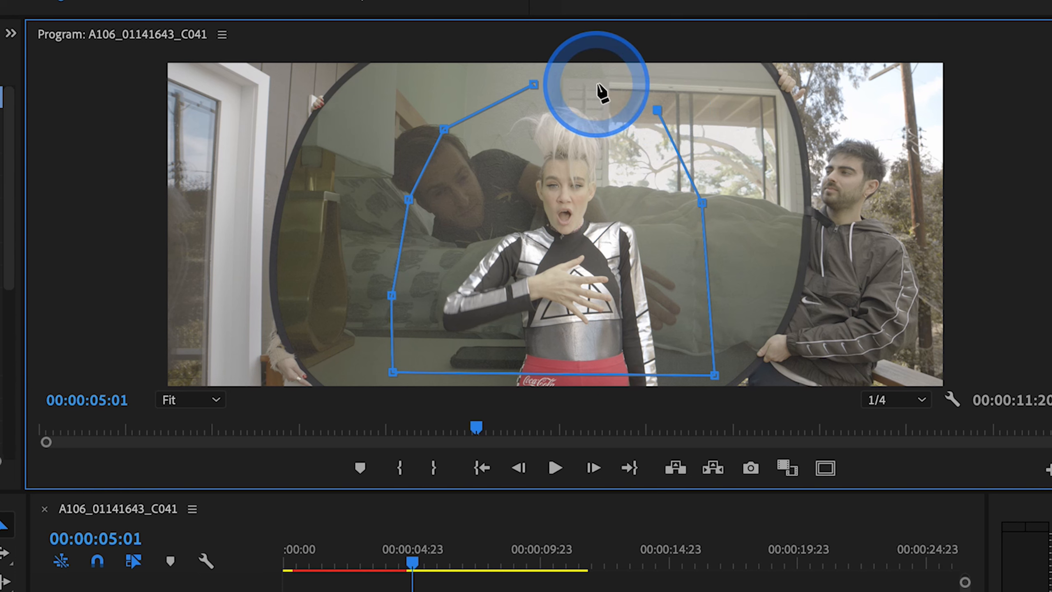
left_click(533, 85)
left_click(532, 85)
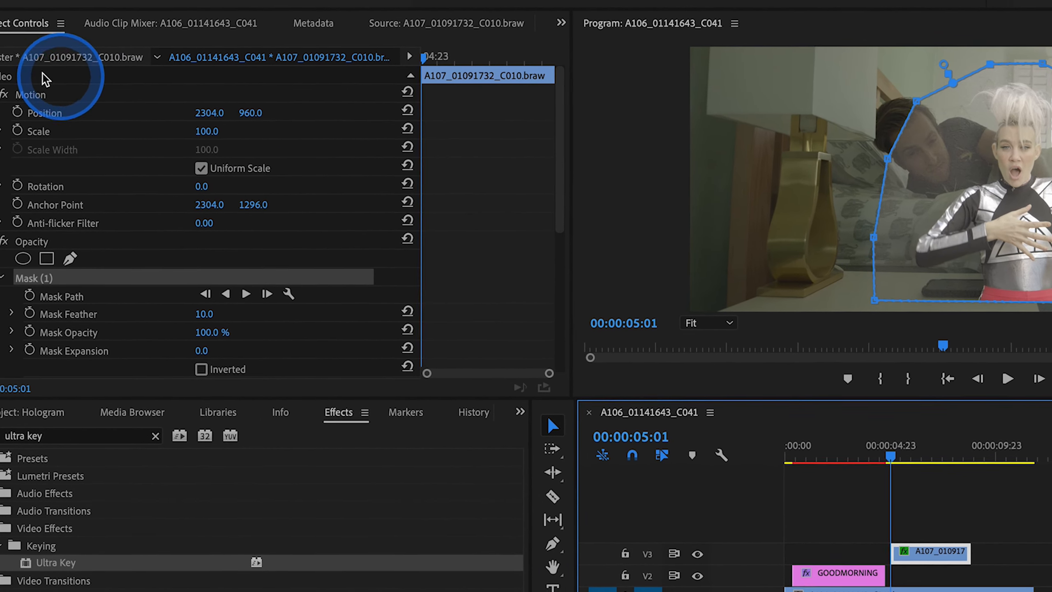
Set the Ultra Key output to Alpha Channel and reduce the Matte Generation transparency to about 42.
left_click_drag(567, 162, 562, 287)
left_click(174, 228)
left_click(42, 188)
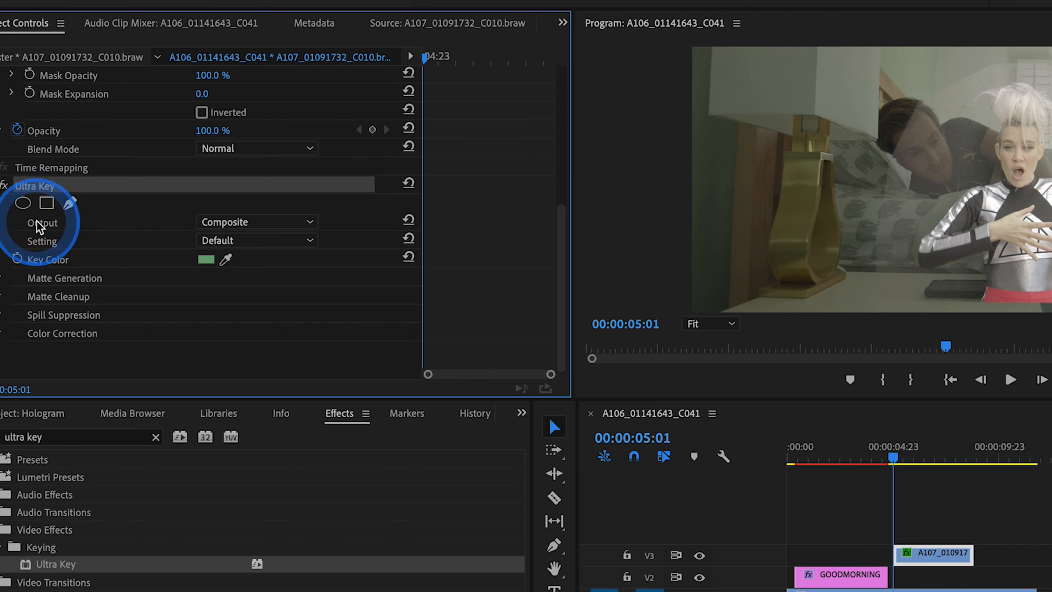
left_click(311, 226)
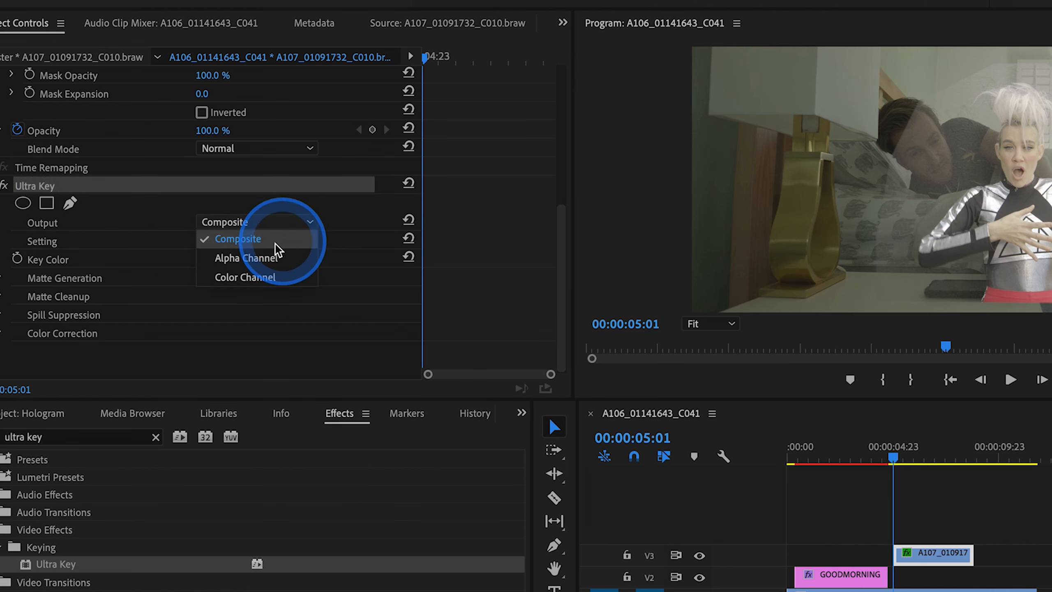
left_click(246, 259)
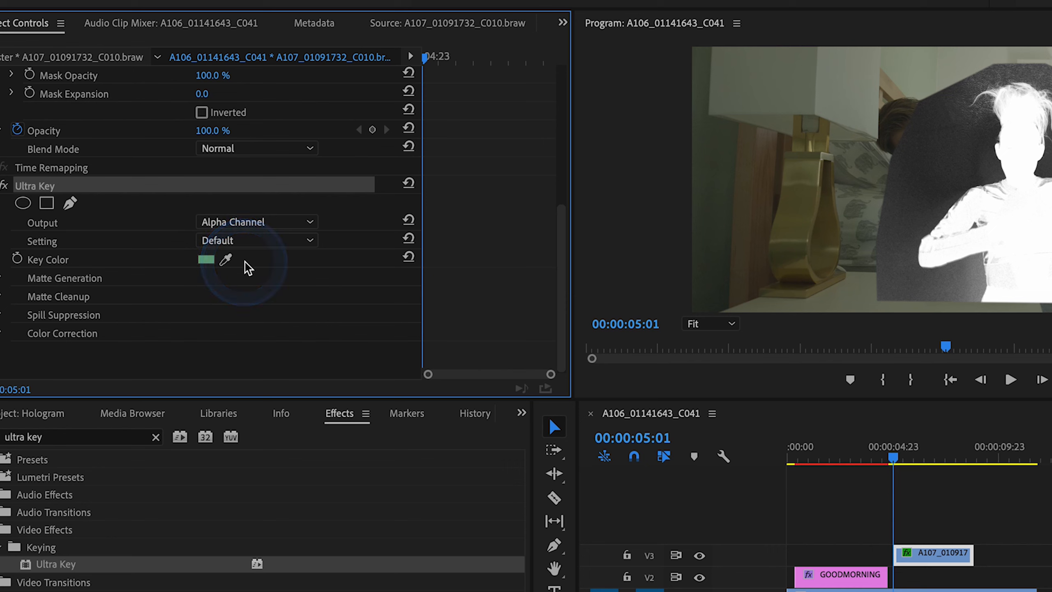
left_click(2, 278)
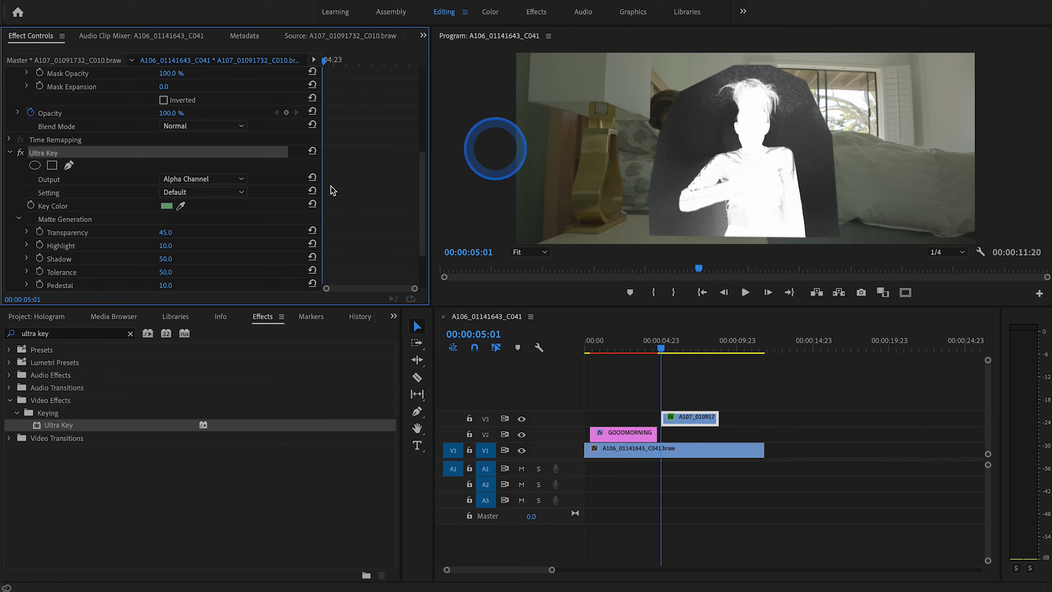
left_click_drag(170, 241, 161, 242)
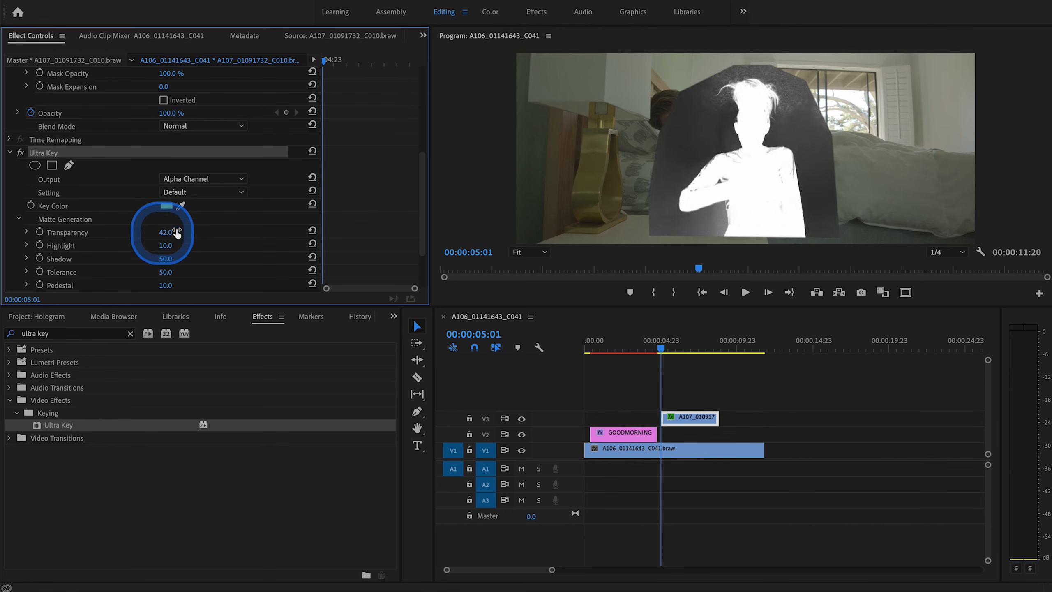
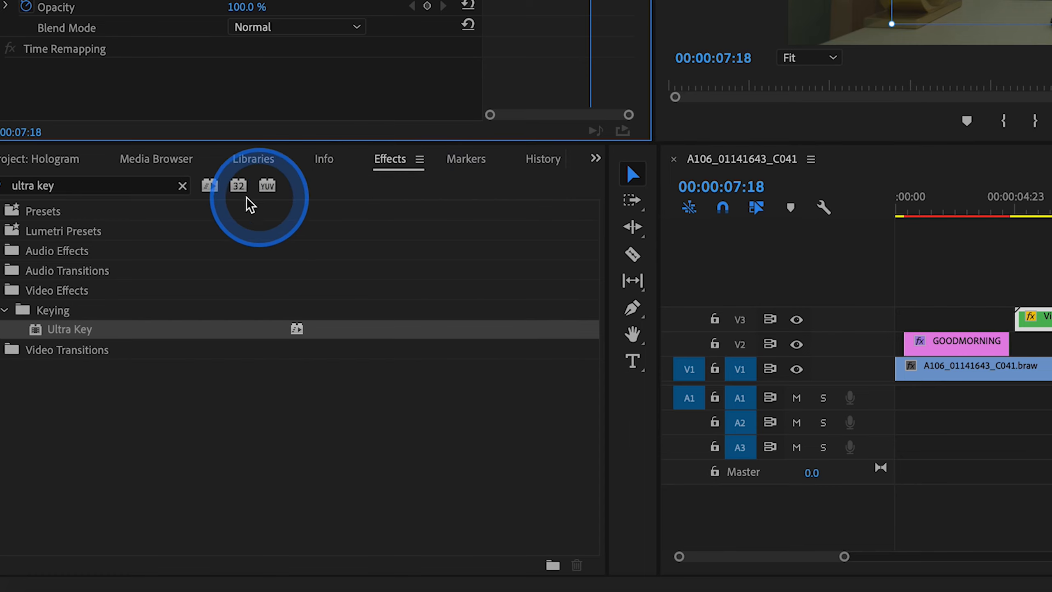
Find the Transform distort effect and apply it to the nested Video1 clip on track V3.
left_click(182, 186)
left_click(161, 190)
type("transform")
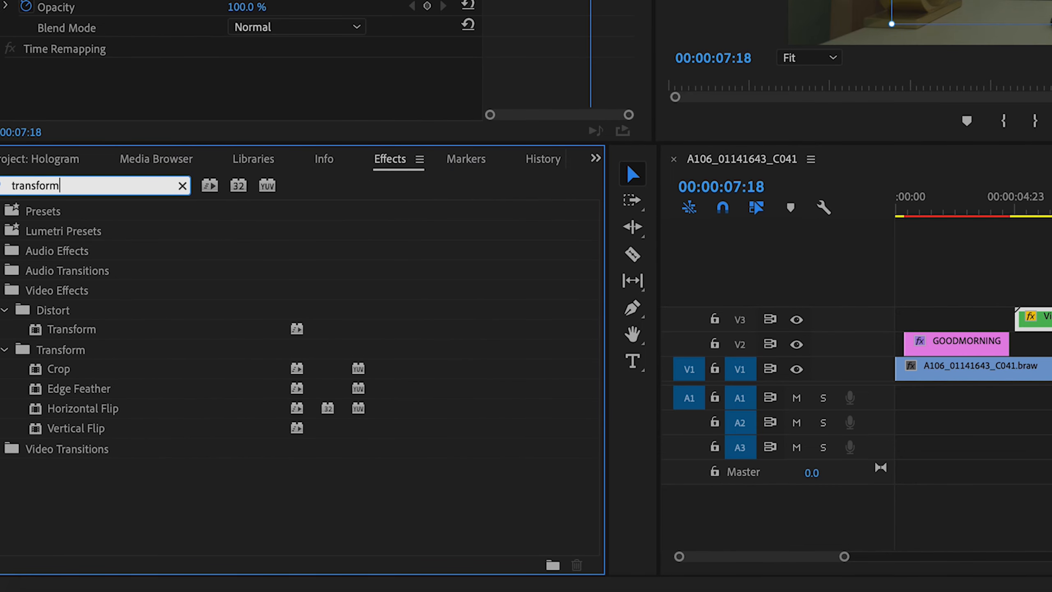
left_click_drag(54, 329, 697, 311)
left_click_drag(626, 310, 981, 323)
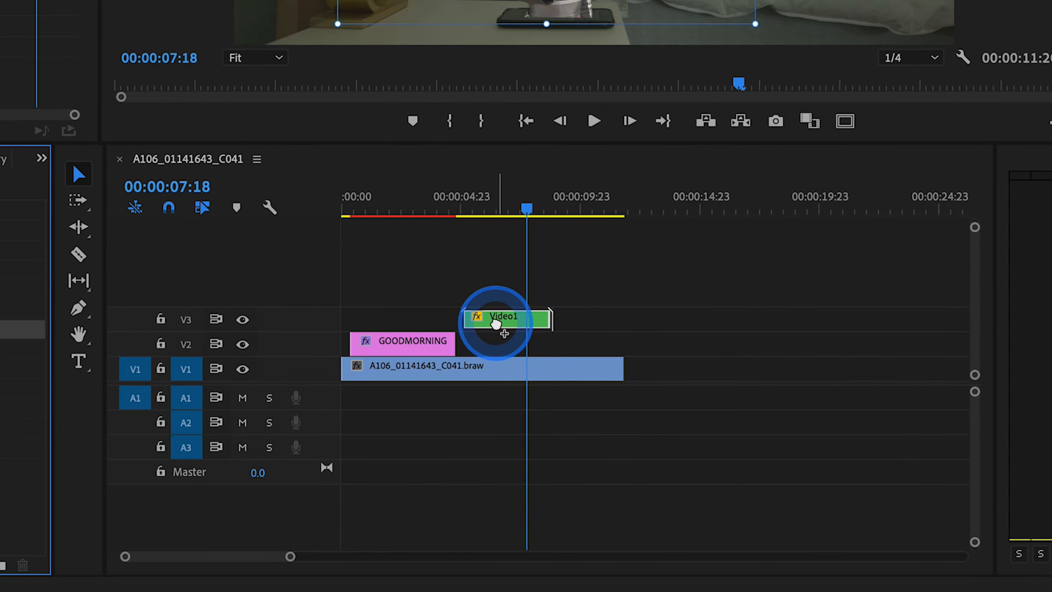
left_click_drag(496, 323, 496, 323)
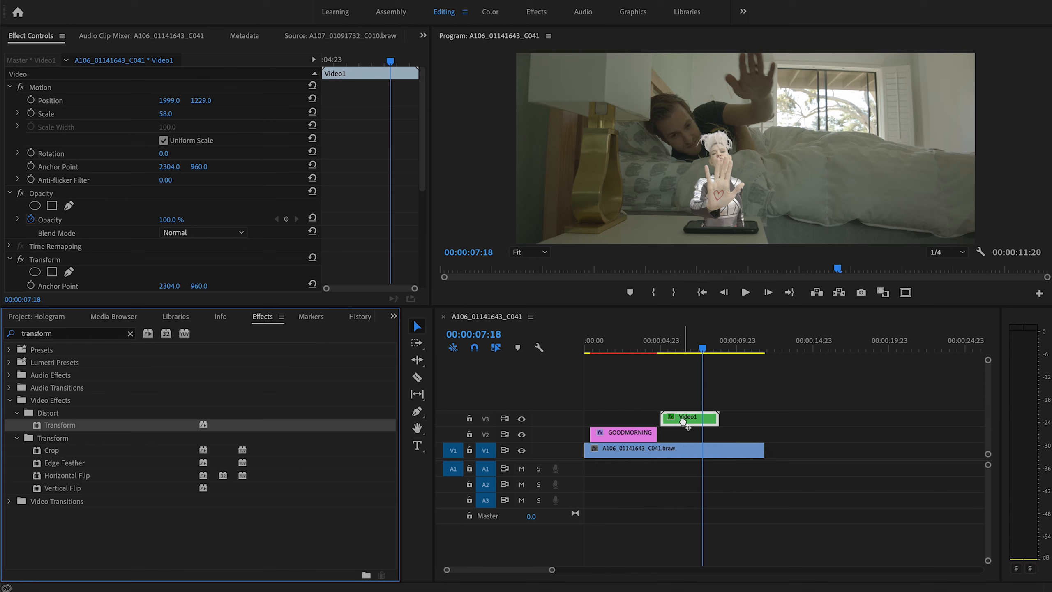
Find the start of the hand swipe at 00:00:04:02 and move the Video1 clip on V3 to begin there.
left_click(672, 363)
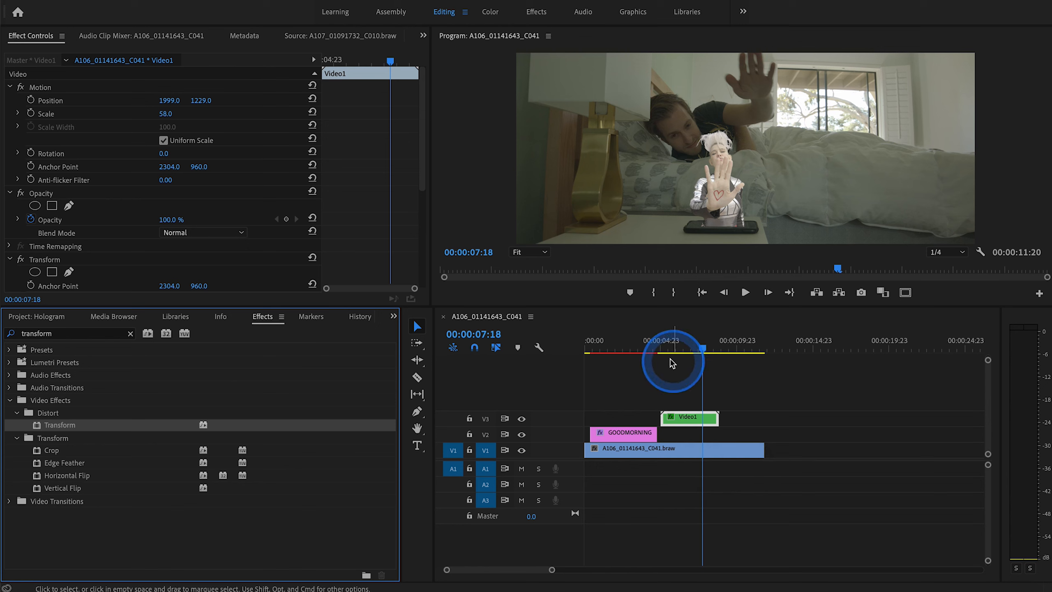
left_click(640, 348)
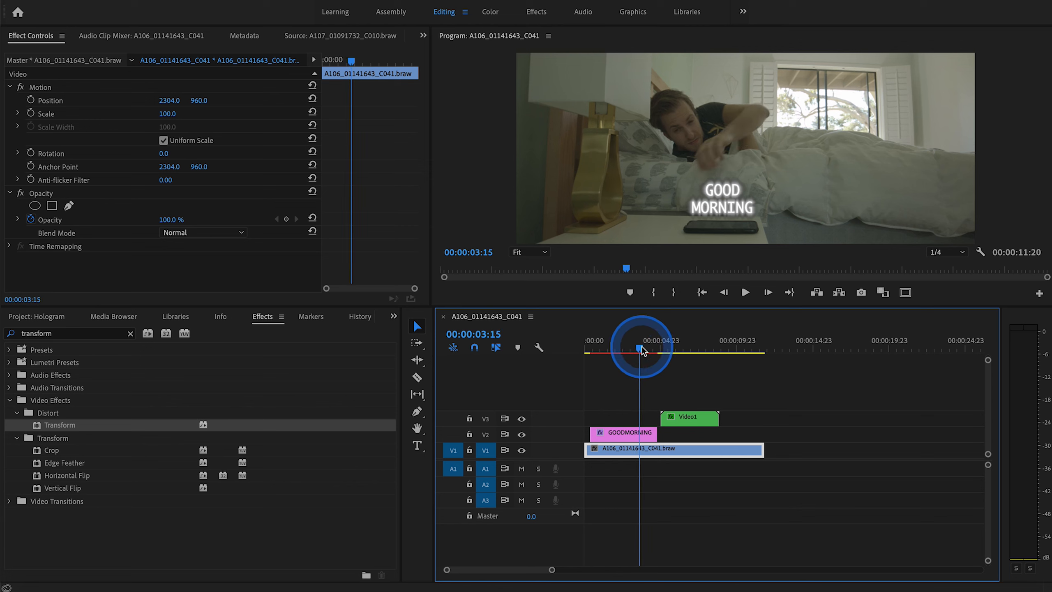
left_click_drag(640, 348, 645, 349)
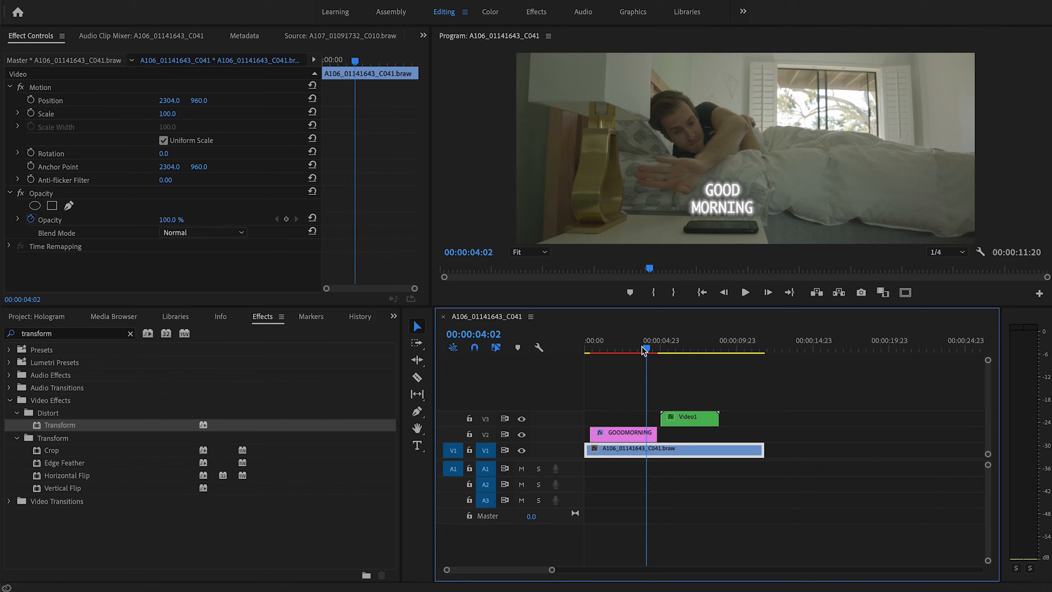
left_click(694, 418)
left_click_drag(694, 419, 681, 418)
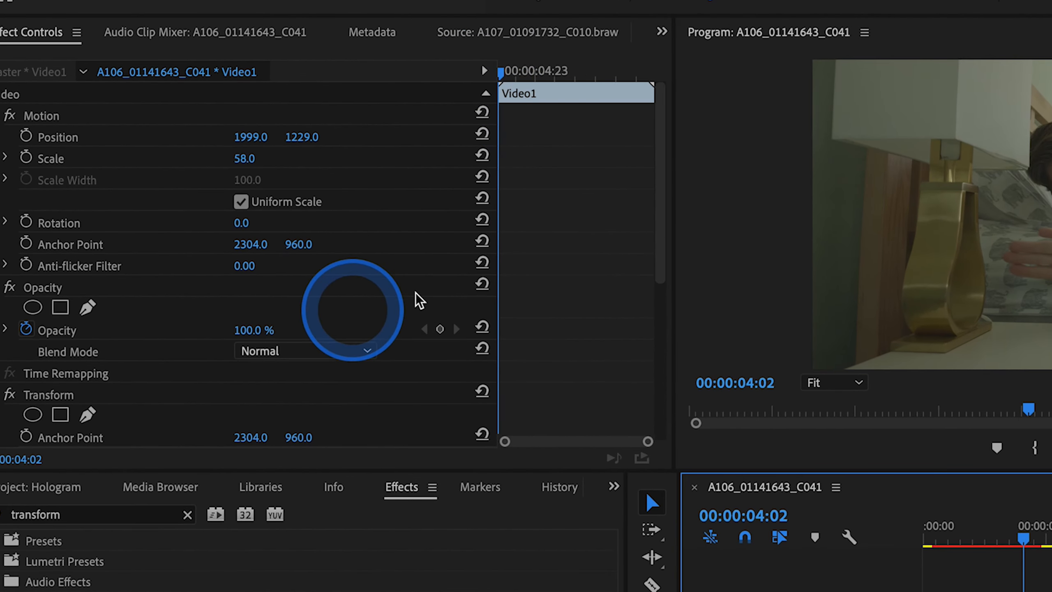
Set Video1's Transform Position X to 977 and enable Position keyframing at 00:00:04:02.
scroll(657, 272, "down", 3)
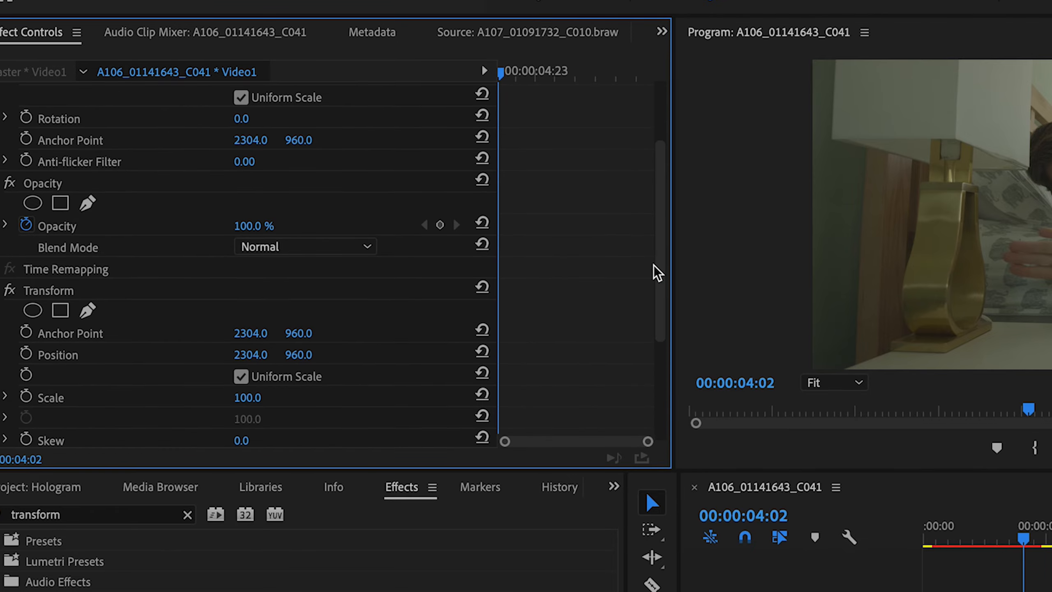
left_click_drag(250, 354, 250, 355)
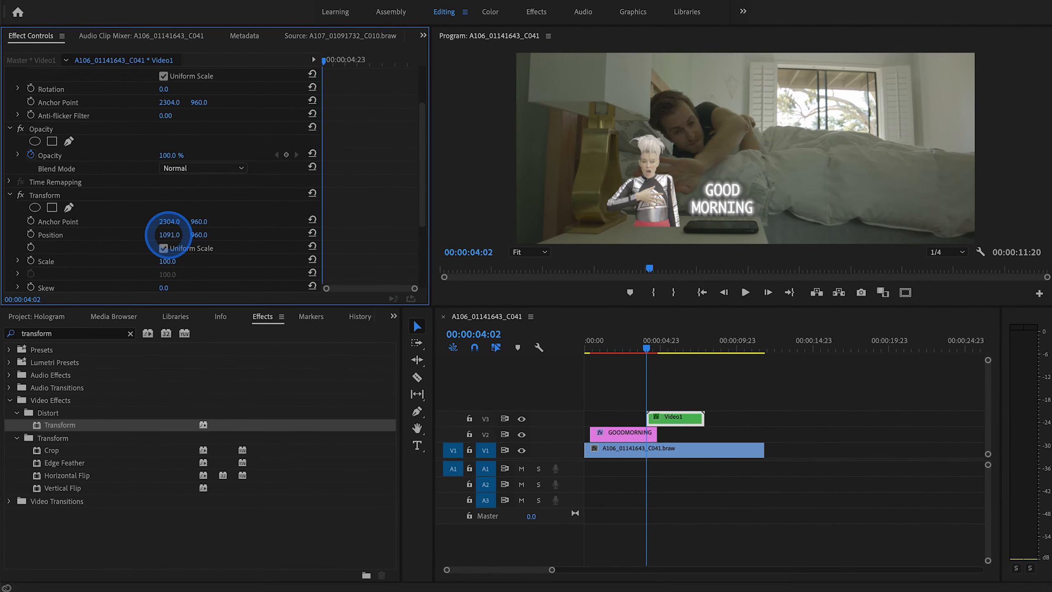
left_click_drag(168, 235, 168, 235)
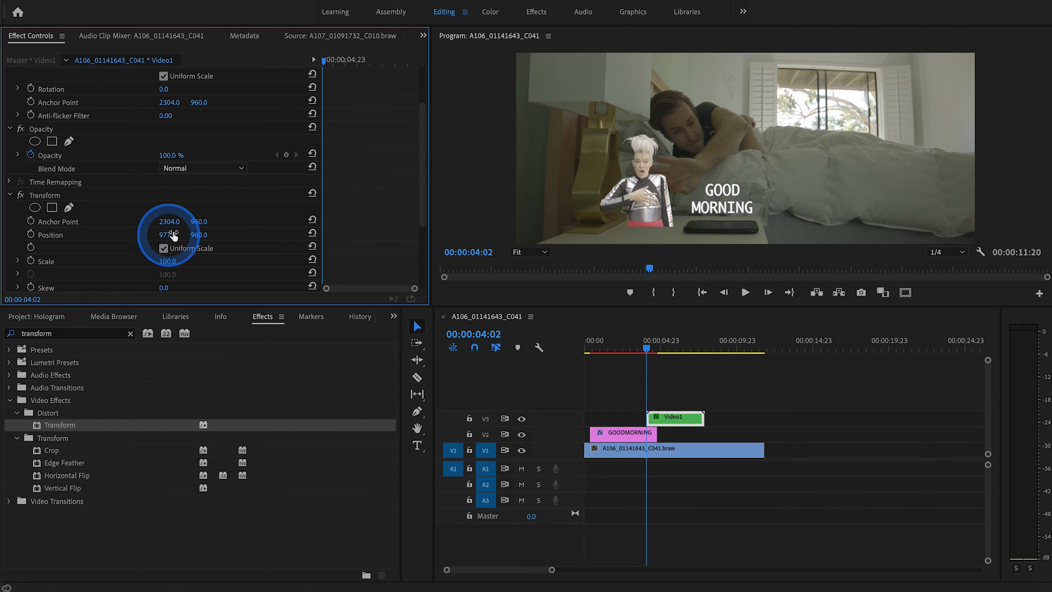
left_click(31, 234)
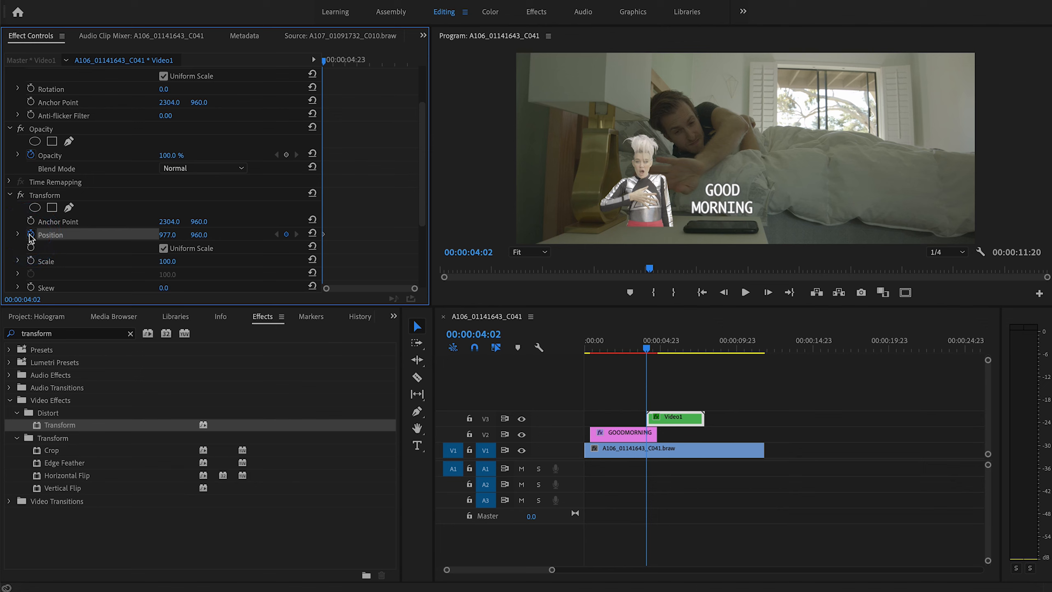
Add a Transform Position keyframe at 00:00:04:07 with X set to 2263, placing the performer over the phone.
key("Right")
key("Right")
key("Right")
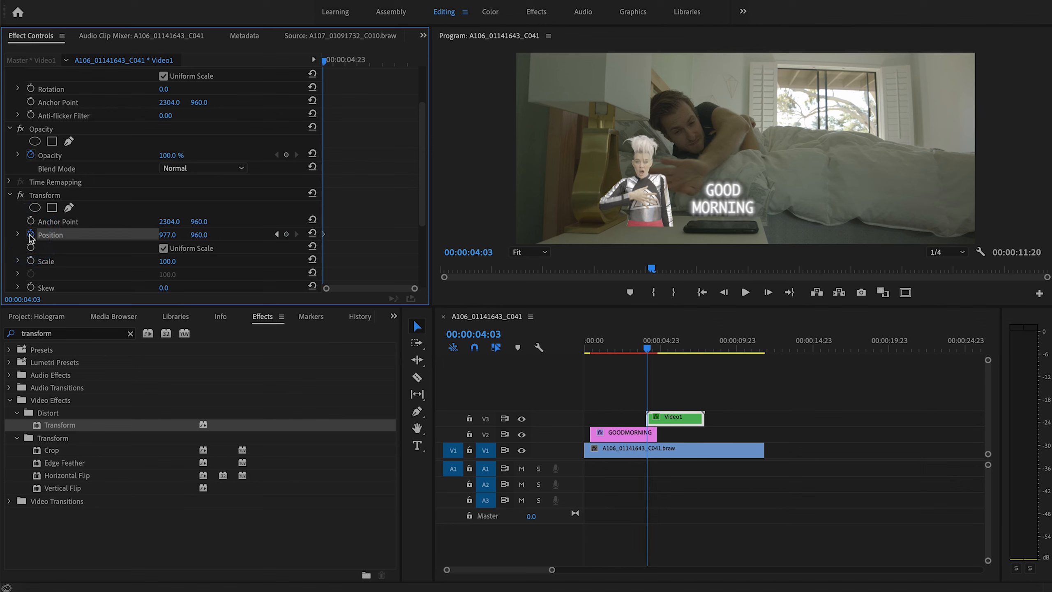
key("Right")
key("Right")
left_click(31, 235)
left_click_drag(167, 235, 174, 235)
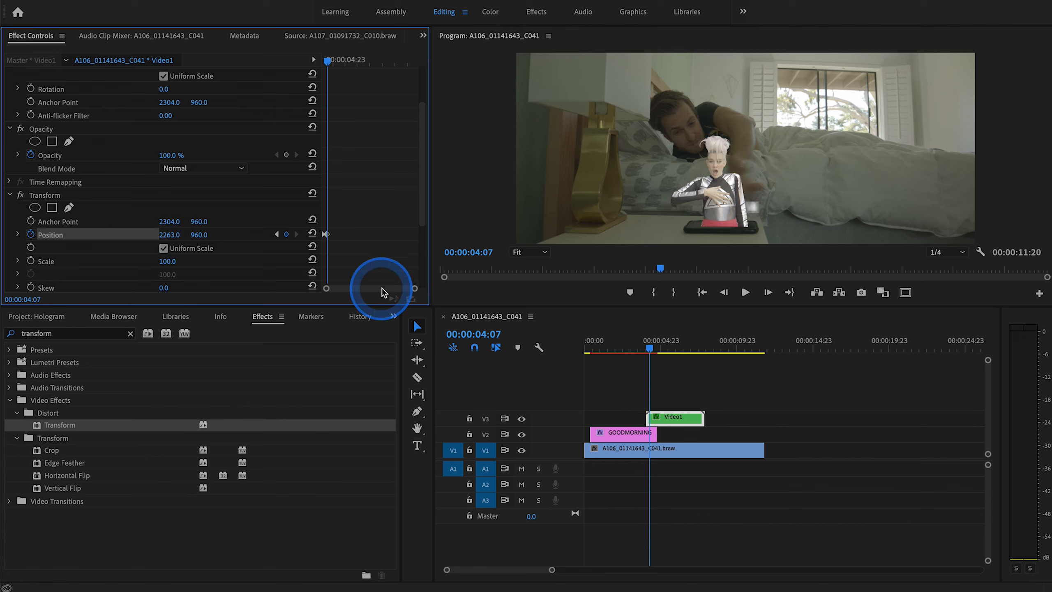
Apply Ease In temporal interpolation to the second Transform Position keyframe of Video1.
left_click_drag(416, 290, 390, 291)
left_click(349, 235)
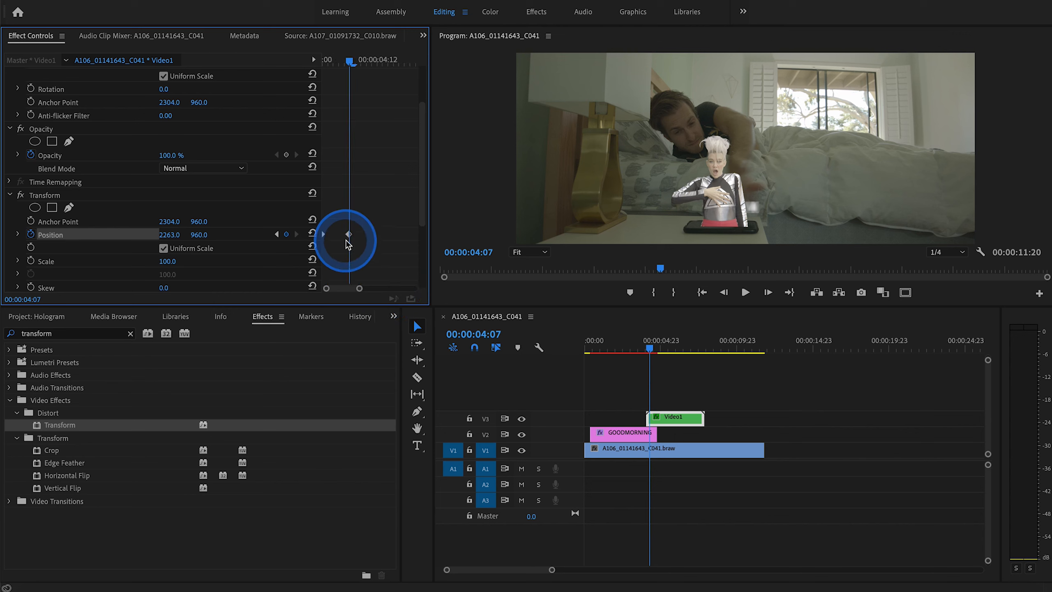
right_click(350, 235)
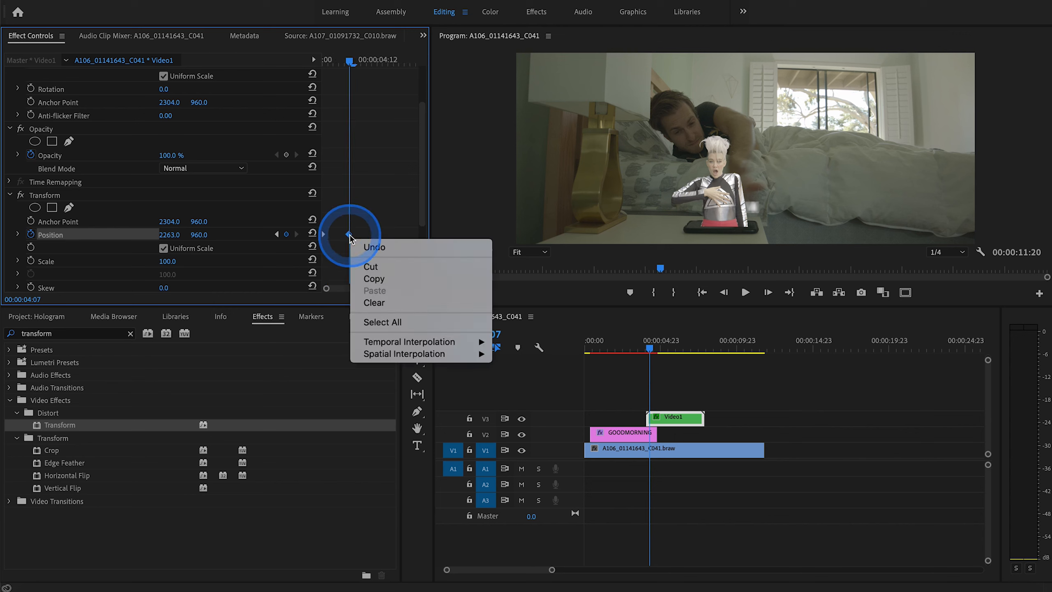
mouse_move(435, 342)
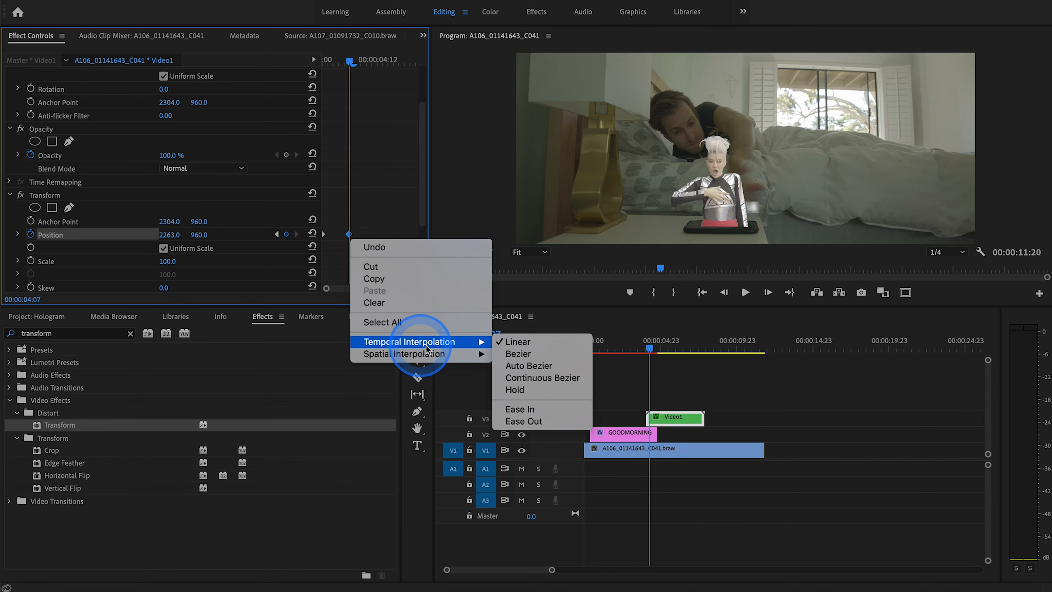
left_click(510, 409)
Play the sequence from 00:00:03:05 to review the performer's slide-in with the hand swipe.
left_click(635, 345)
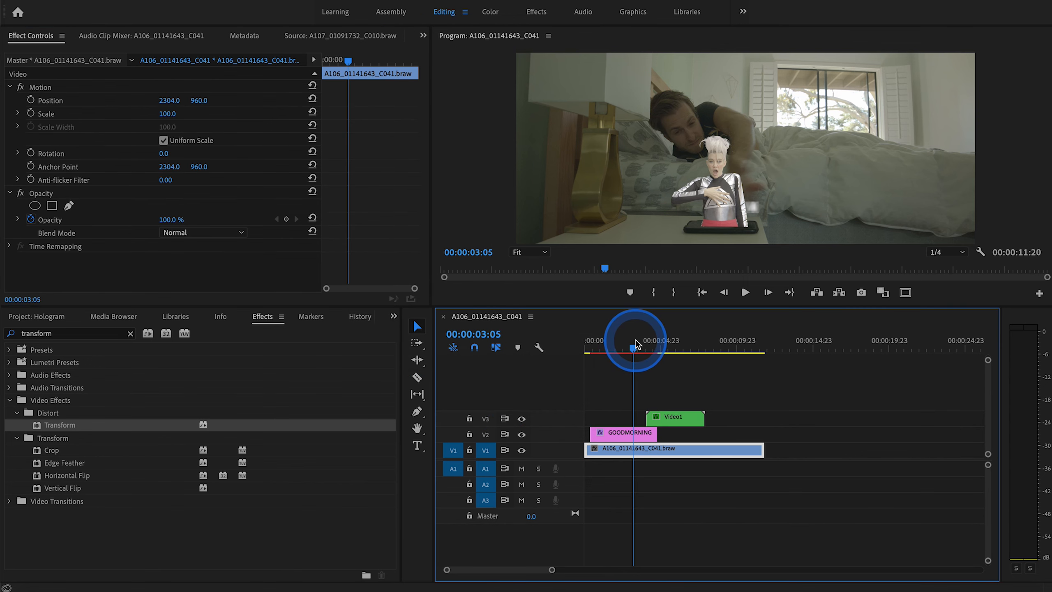
key("space")
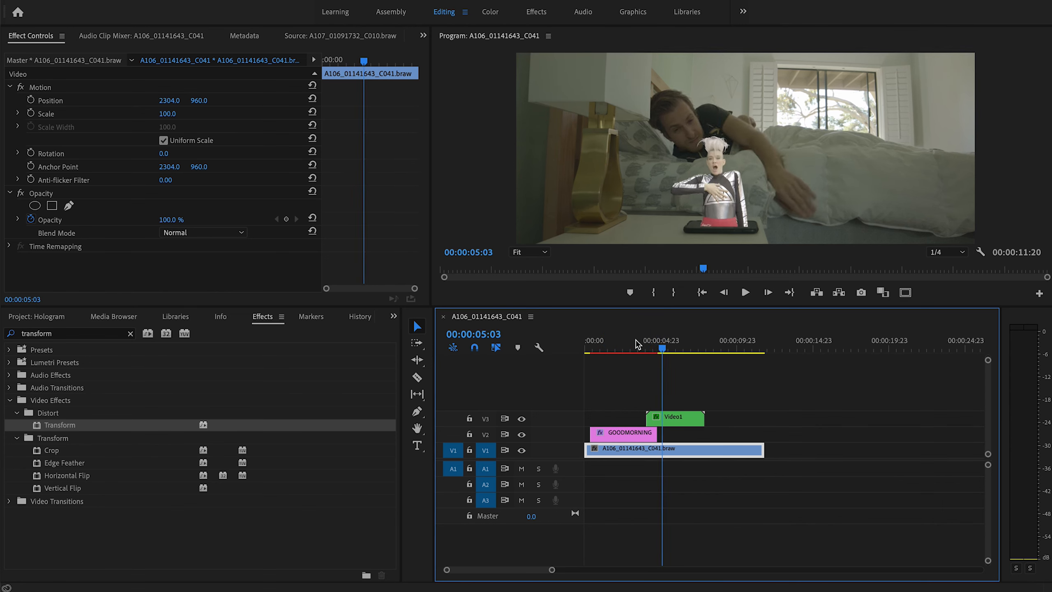
left_click(659, 348)
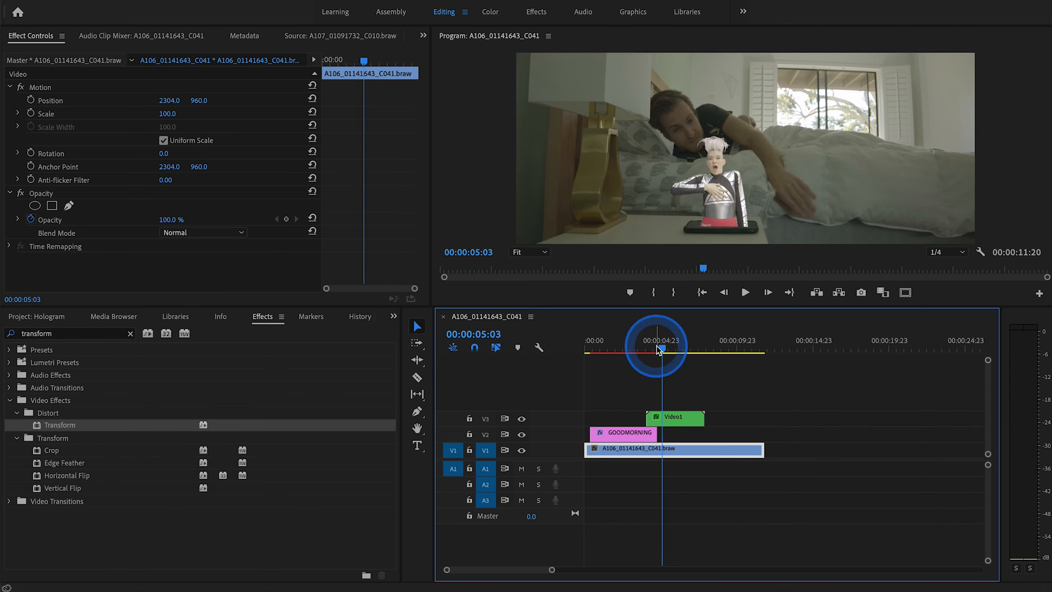
Open the Video1 nested sequence and extend the performer clip's end to about 00:00:06:14.
left_click_drag(664, 352, 708, 351)
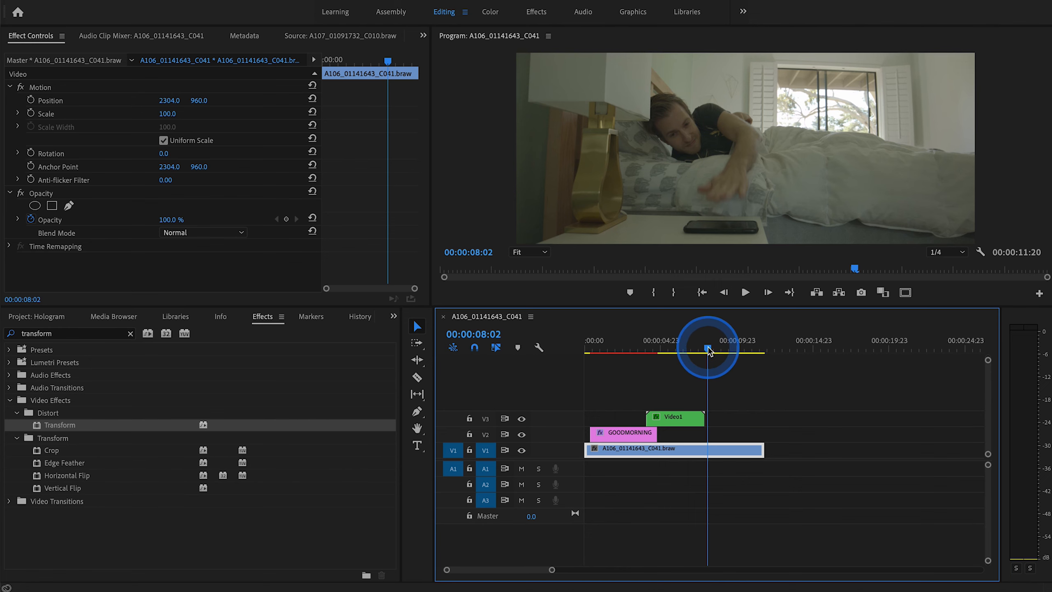
double_click(696, 421)
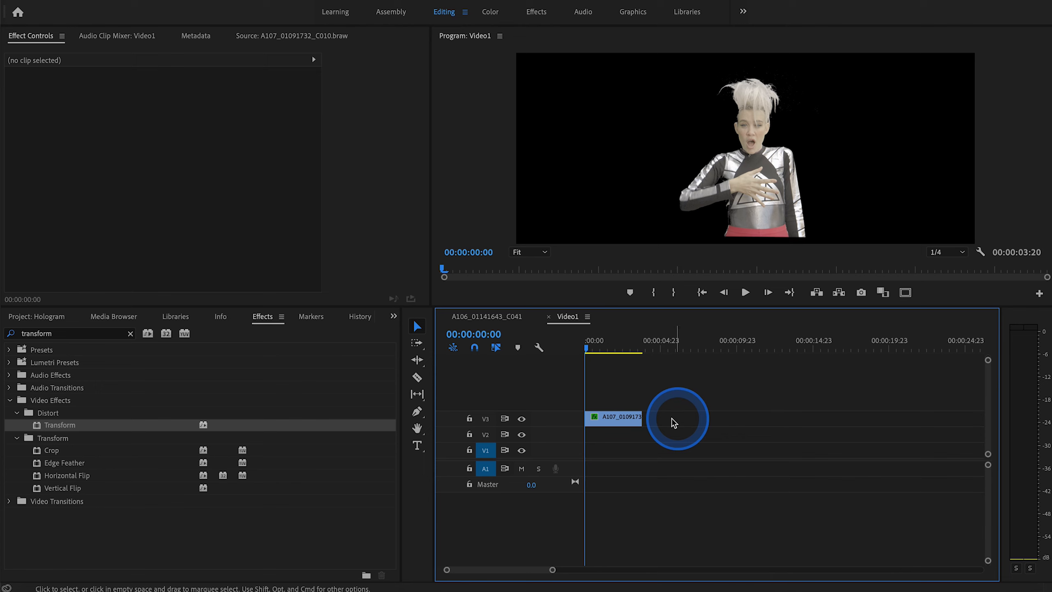
left_click(641, 418)
left_click_drag(640, 417, 681, 421)
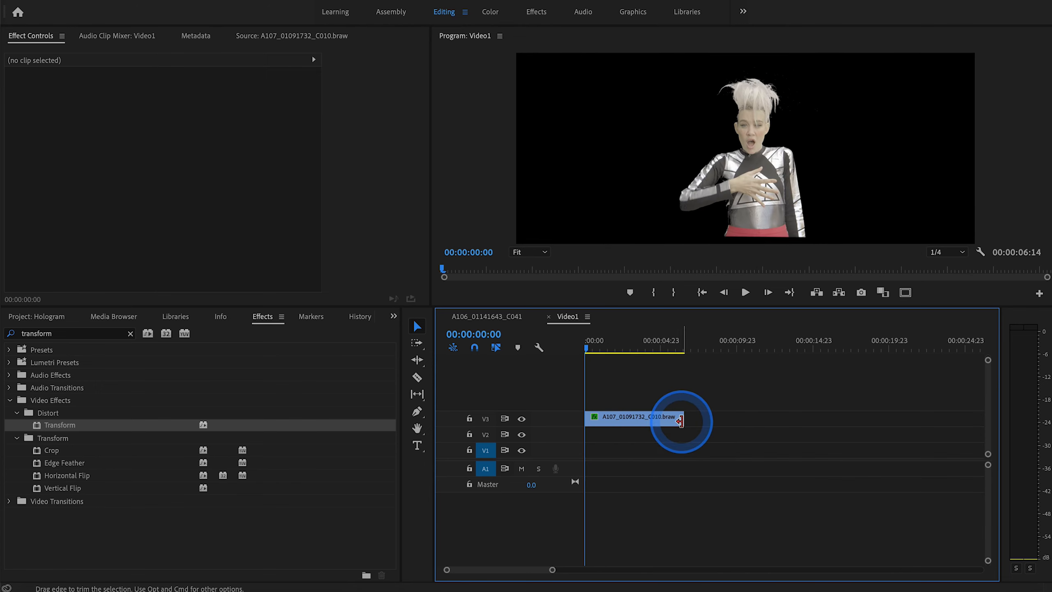
Return to the A106_01141643_C041 sequence and extend the end of Video1 to include the added performer footage.
left_click(484, 323)
left_click(700, 421)
left_click_drag(699, 421, 753, 421)
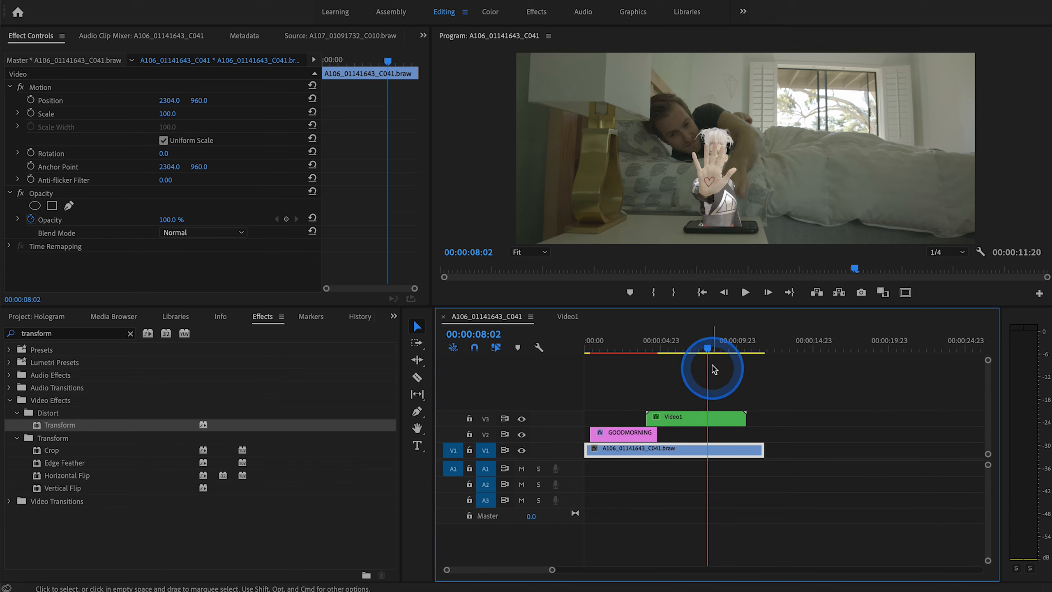
Add a Transform Position keyframe to Video1 at 00:00:07:22, where the hand starts its downward swipe over the performer.
left_click(702, 347)
left_click_drag(702, 347, 705, 348)
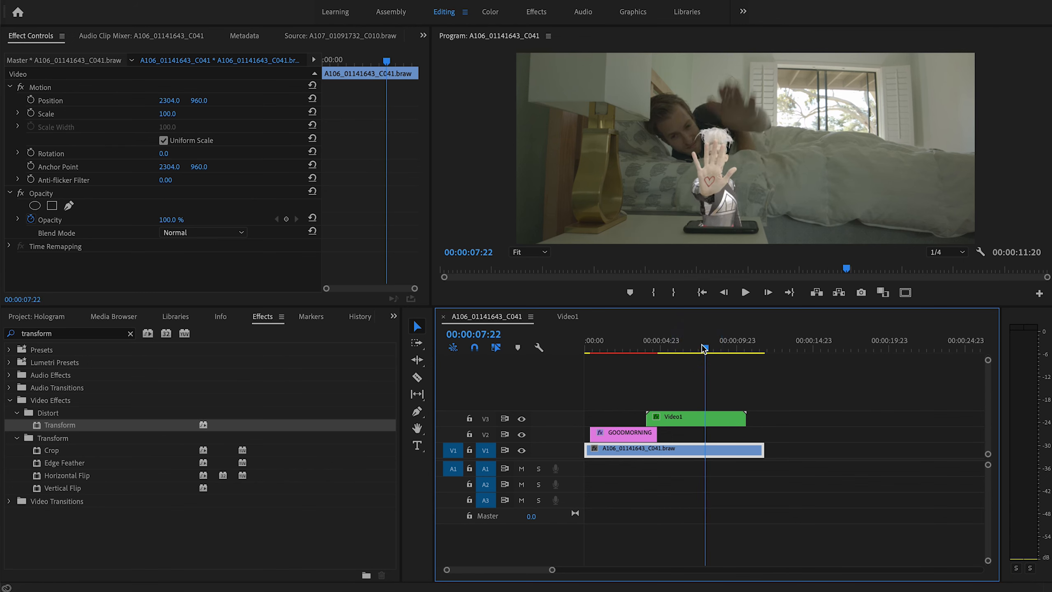
left_click(716, 418)
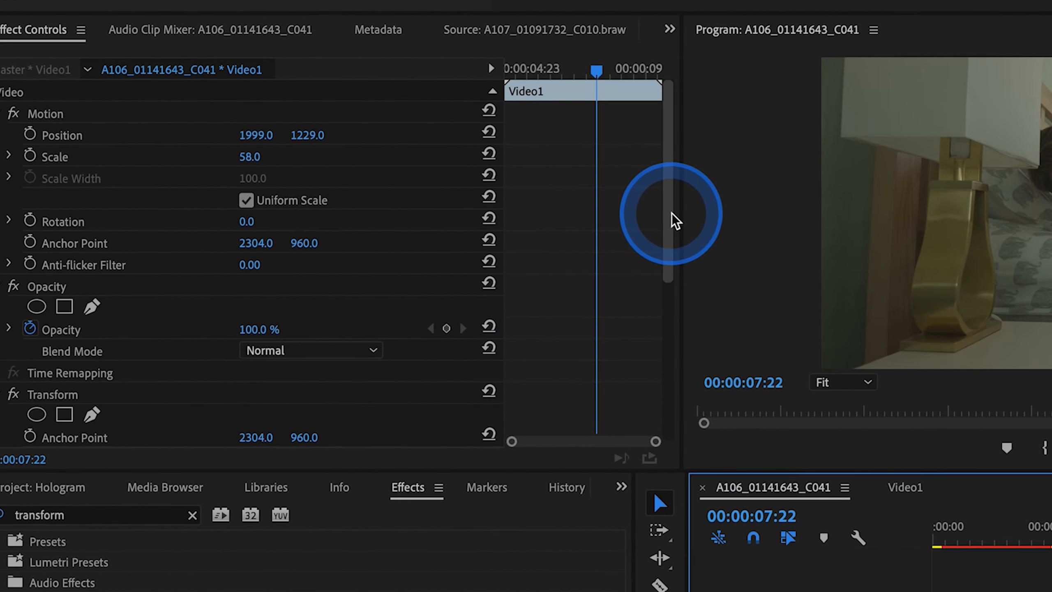
left_click(421, 148)
left_click_drag(666, 215, 663, 323)
left_click(436, 268)
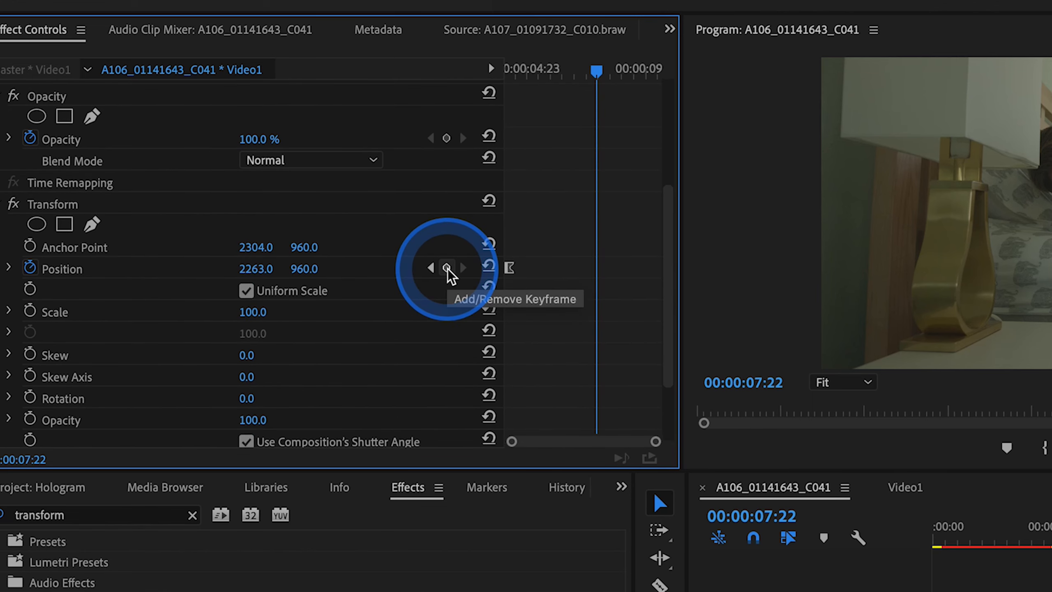
left_click(447, 269)
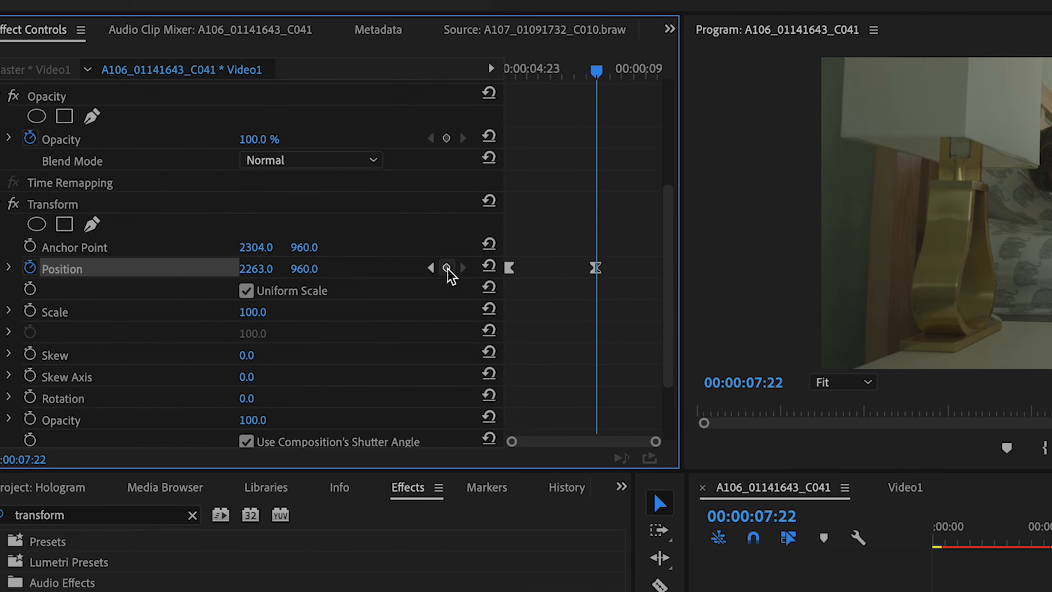
Move four frames ahead to 00:00:08:02 and set Video1's Transform Position Y to 2860, dropping the performer below the phone.
key("Right")
key("Right")
key("Right")
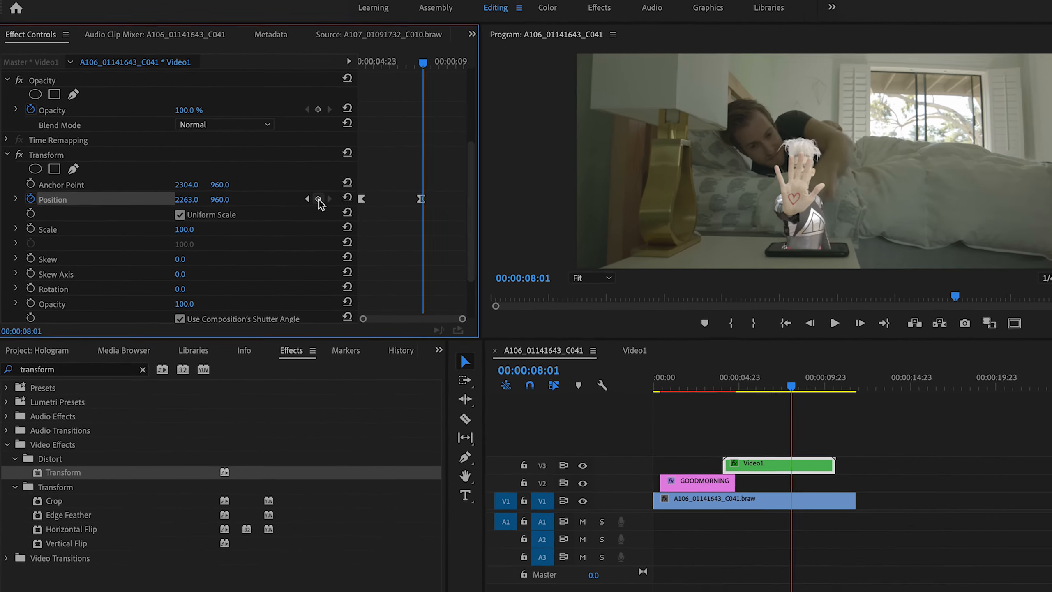
key("Right")
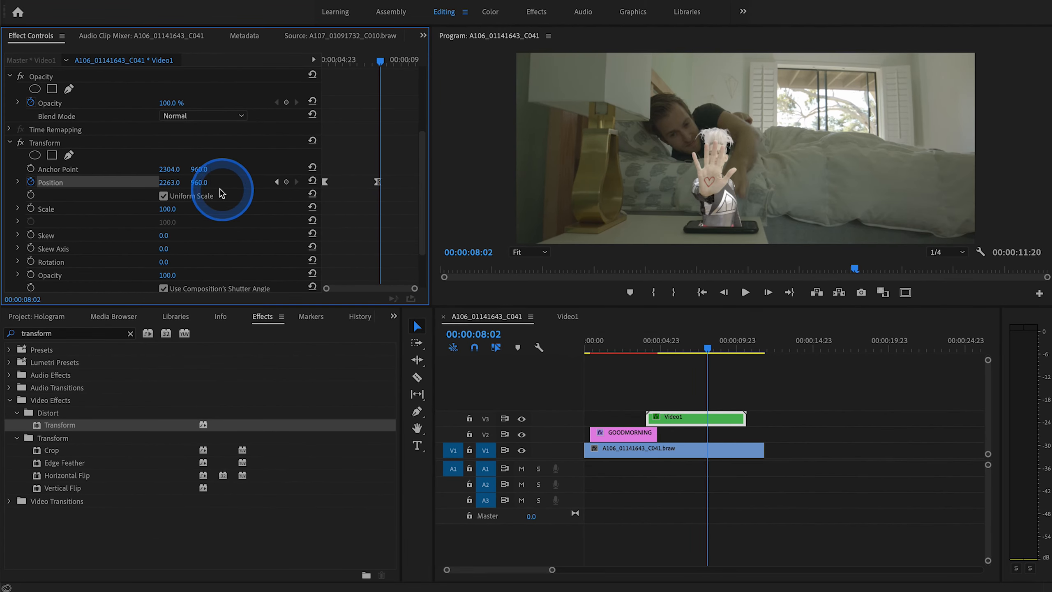
left_click_drag(198, 182, 265, 183)
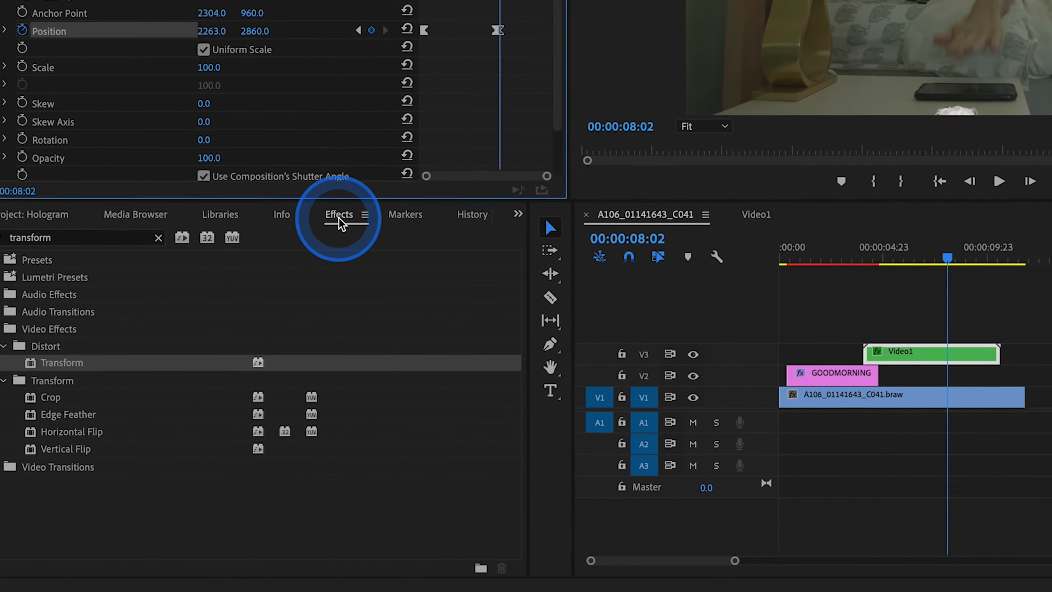
Search the effects for "crop" and apply the Crop effect to Video1.
left_click(158, 237)
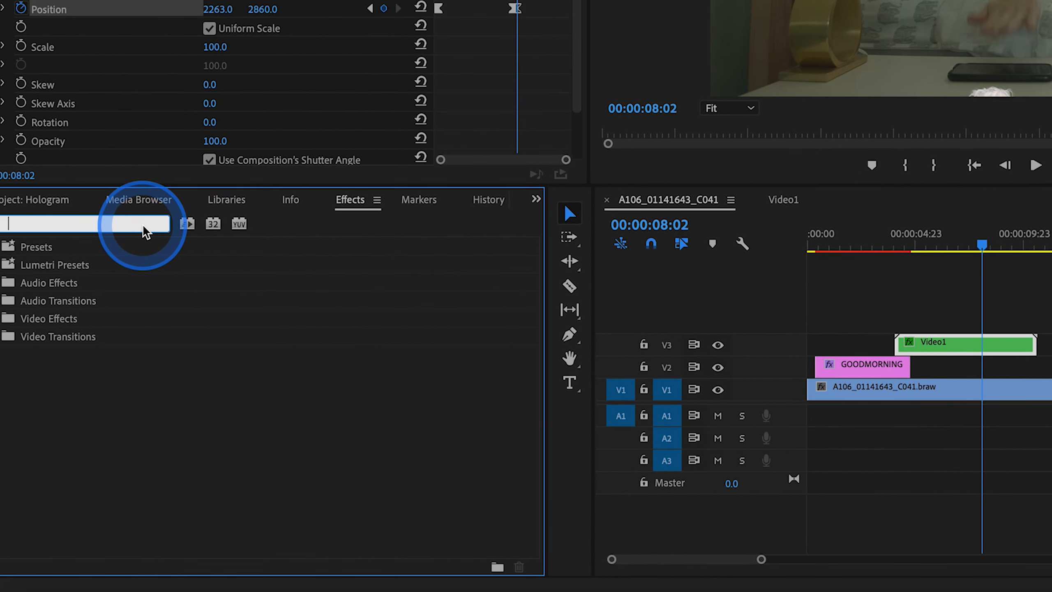
type("crop")
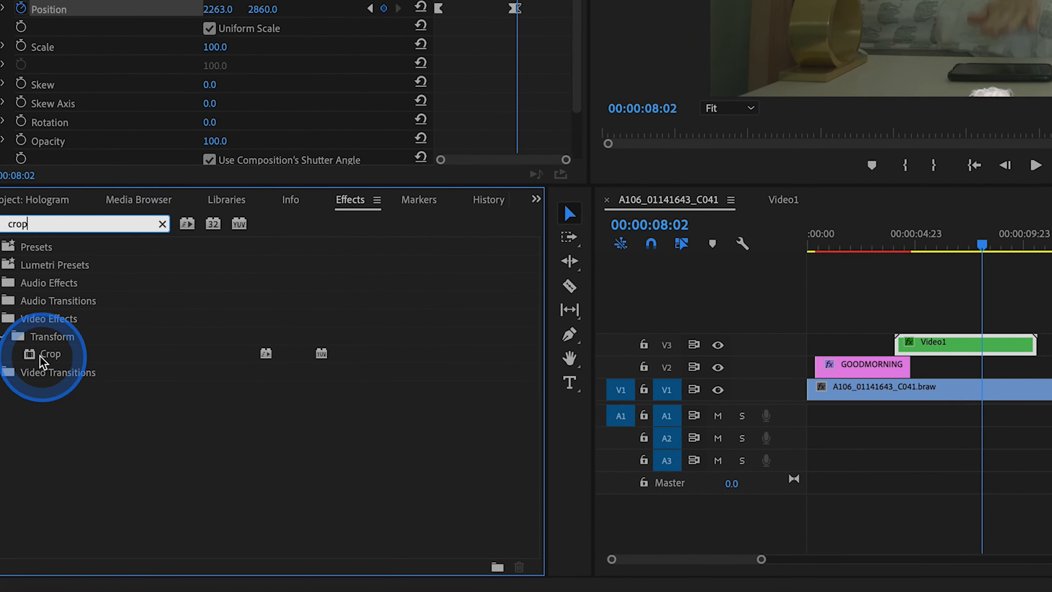
left_click(30, 355)
left_click_drag(29, 357, 952, 353)
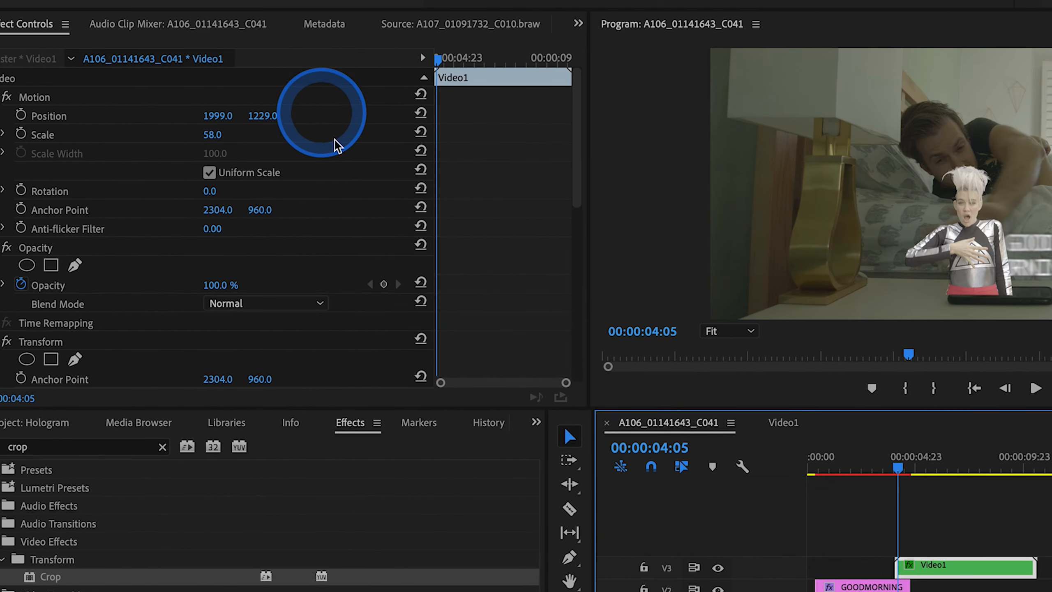
Set the Crop effect's Left value on Video1 to 38% to cut the performer off at the phone's edge.
left_click_drag(577, 150, 566, 329)
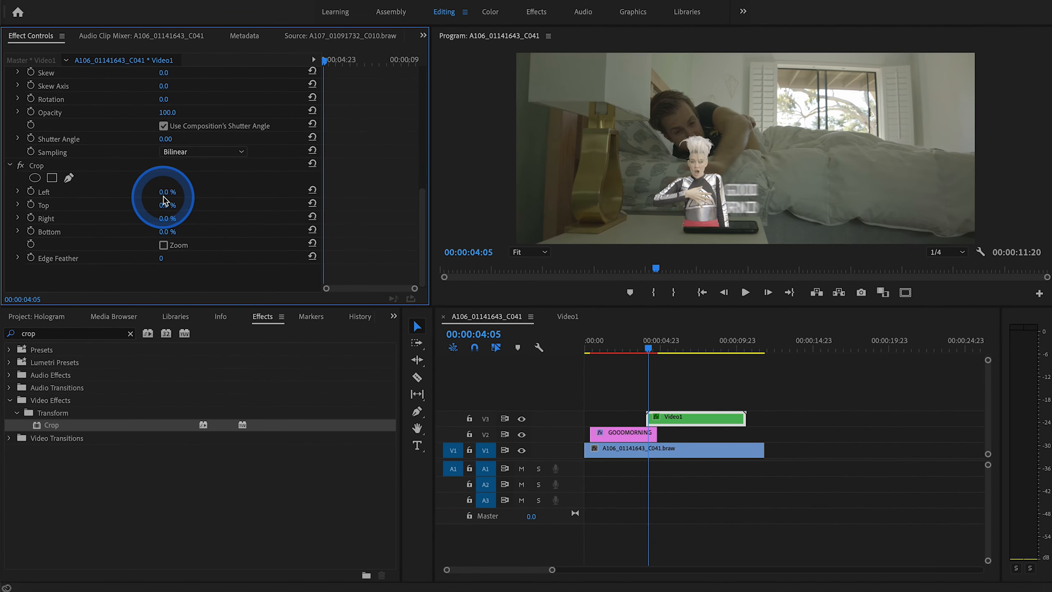
left_click_drag(165, 193, 165, 193)
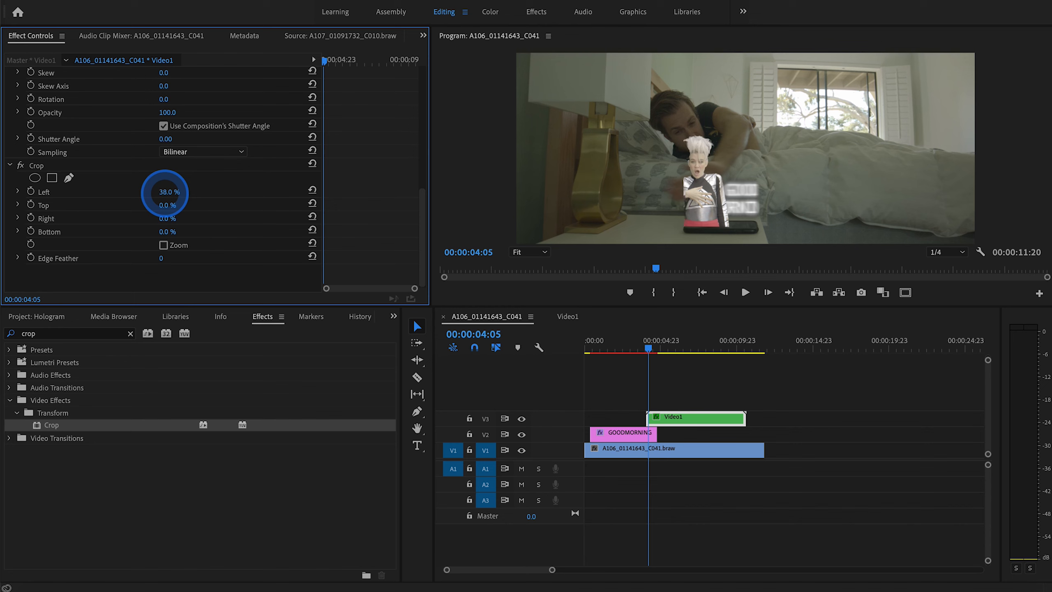
left_click_drag(165, 193, 176, 193)
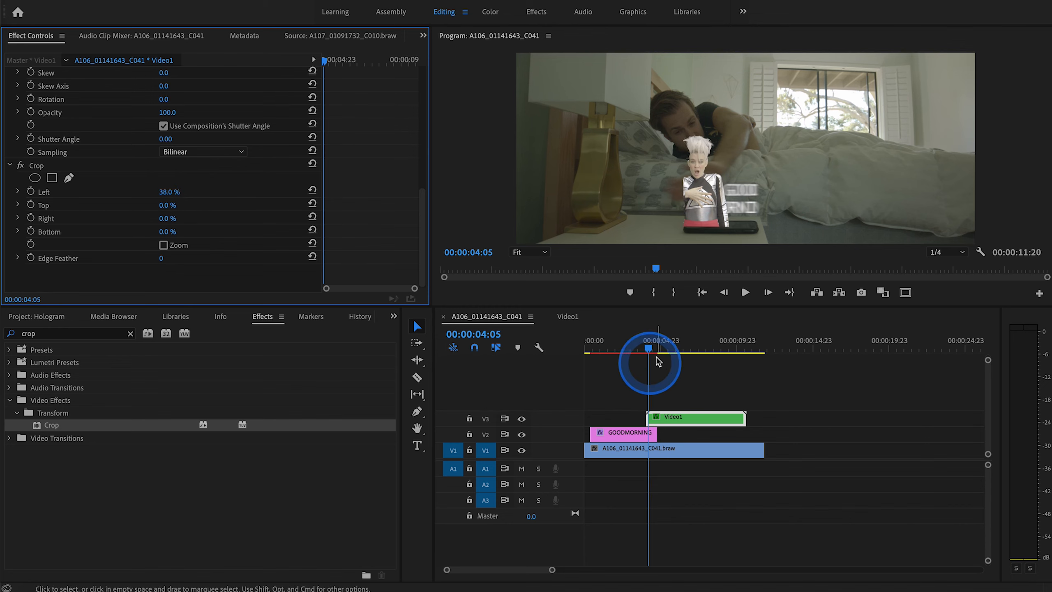
At 00:00:08:01, set Video1's Crop Bottom to 4% and Edge Feather to 30.
left_click_drag(650, 349, 708, 349)
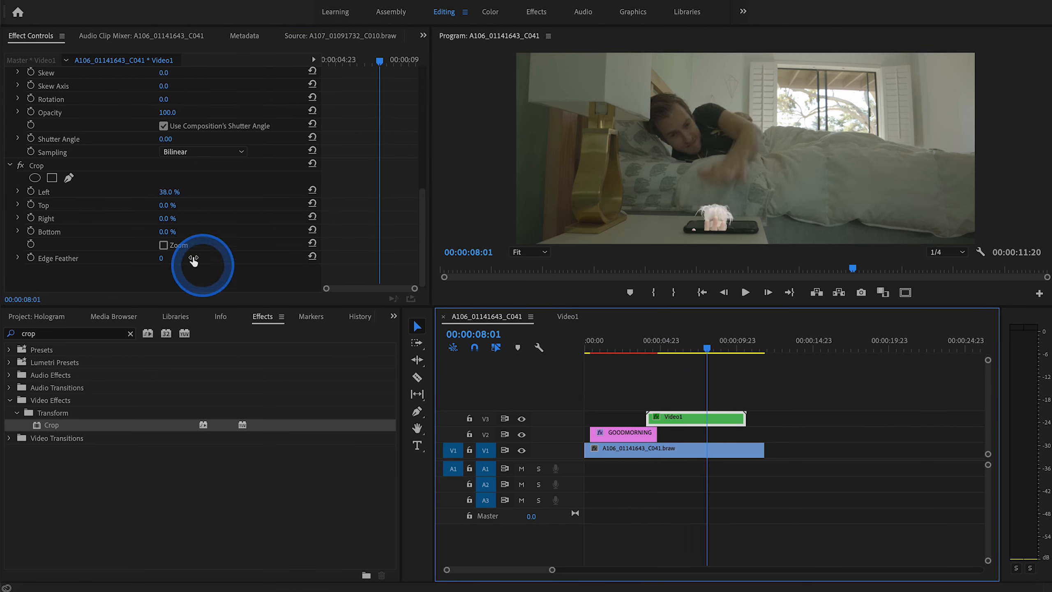
left_click(162, 233)
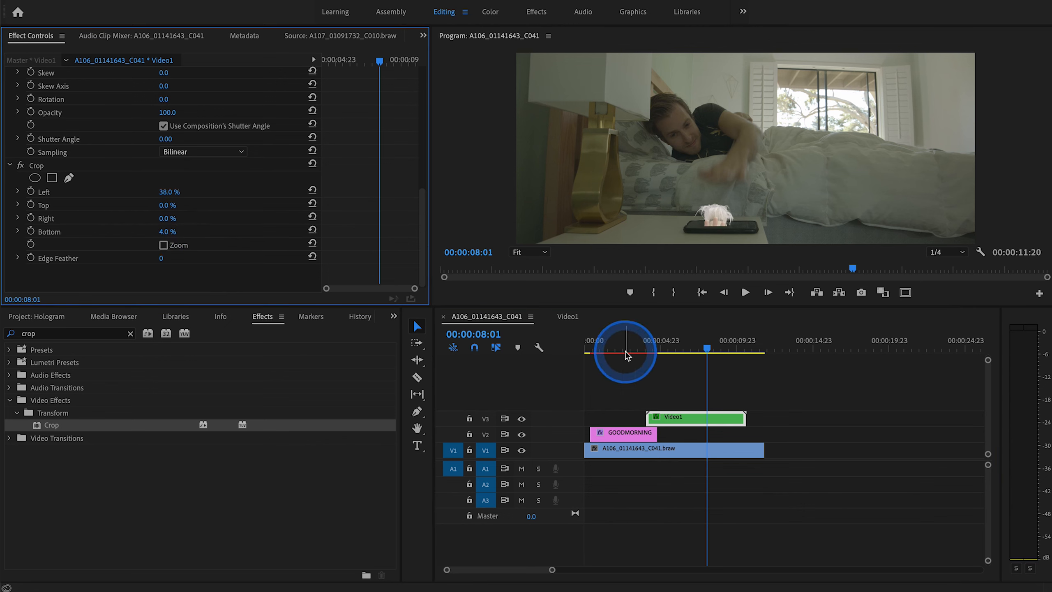
left_click(162, 257)
type("30")
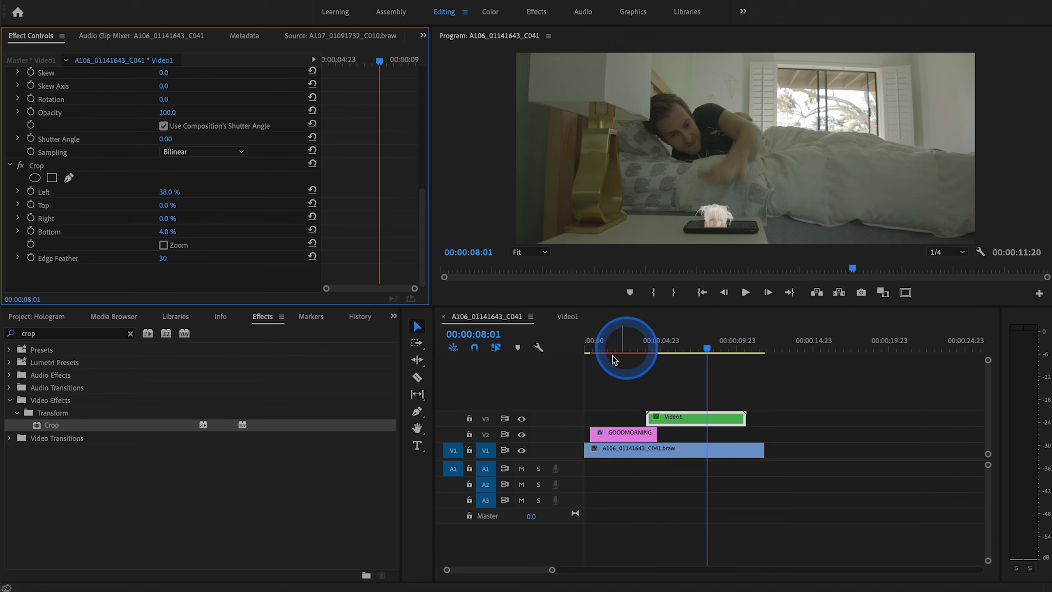
Play the sequence from before the first swipe to review the performer's cropped slide-in and downward exit.
left_click(628, 349)
key("space")
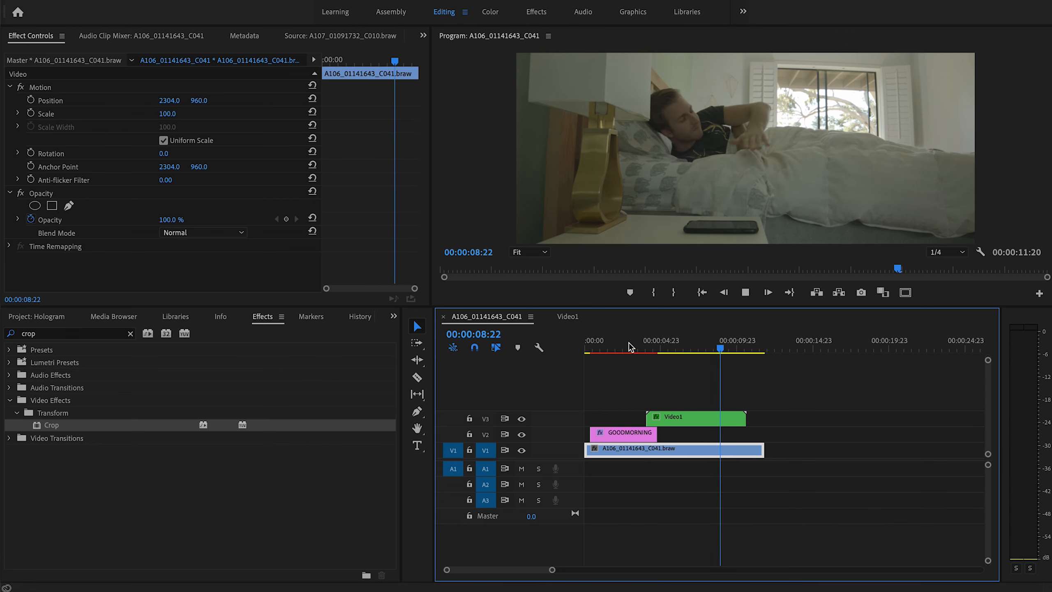
left_click(631, 348)
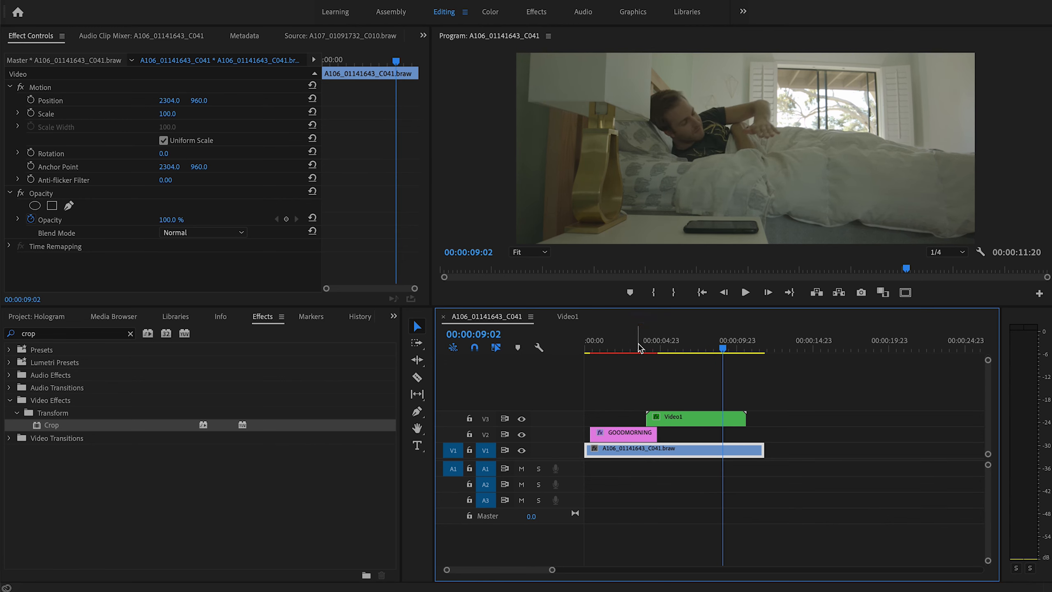
Set Video1's Transform Shutter Angle to 180 with Use Composition's Shutter Angle off, and play back the motion blur.
left_click(684, 418)
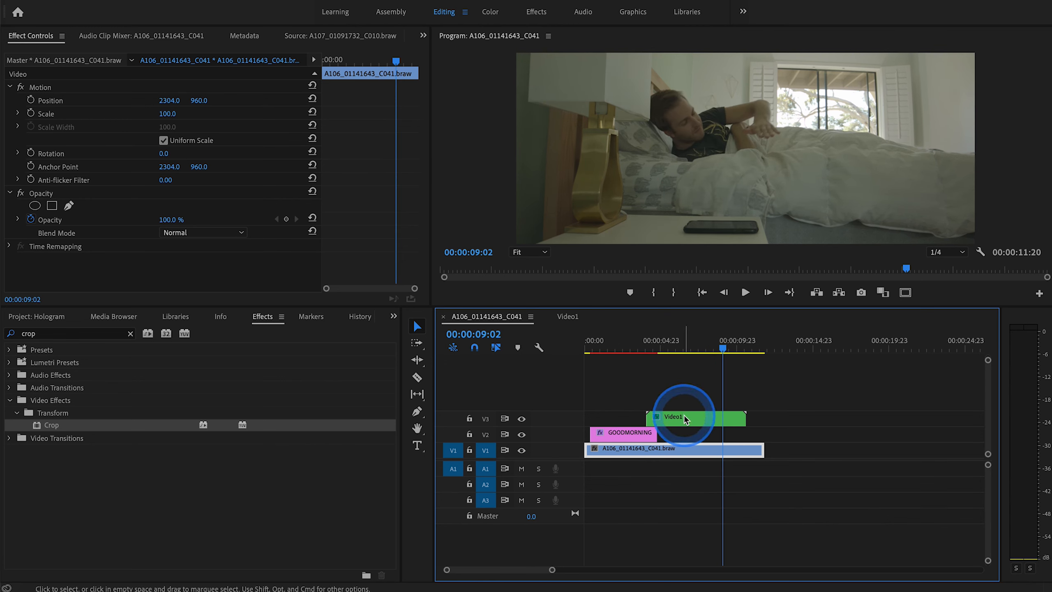
left_click_drag(638, 341, 648, 346)
left_click(688, 415)
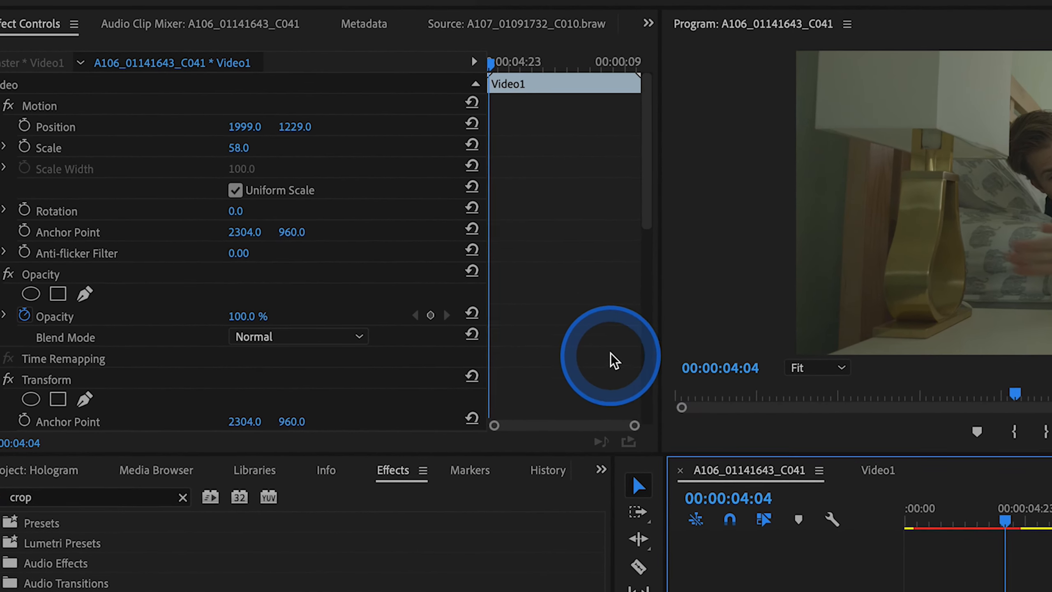
left_click_drag(645, 188, 622, 306)
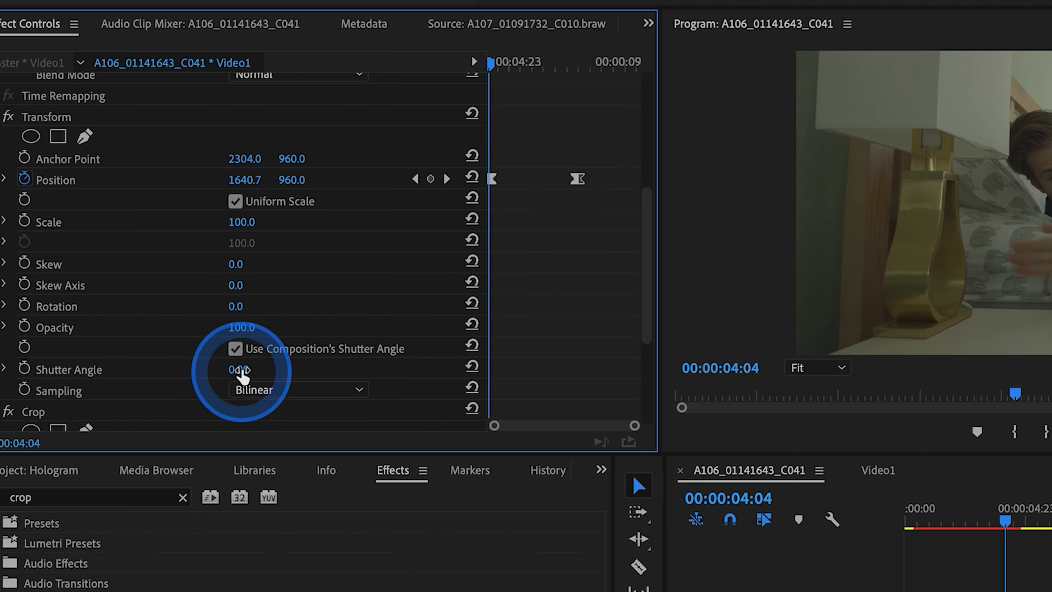
left_click(254, 367)
type("180")
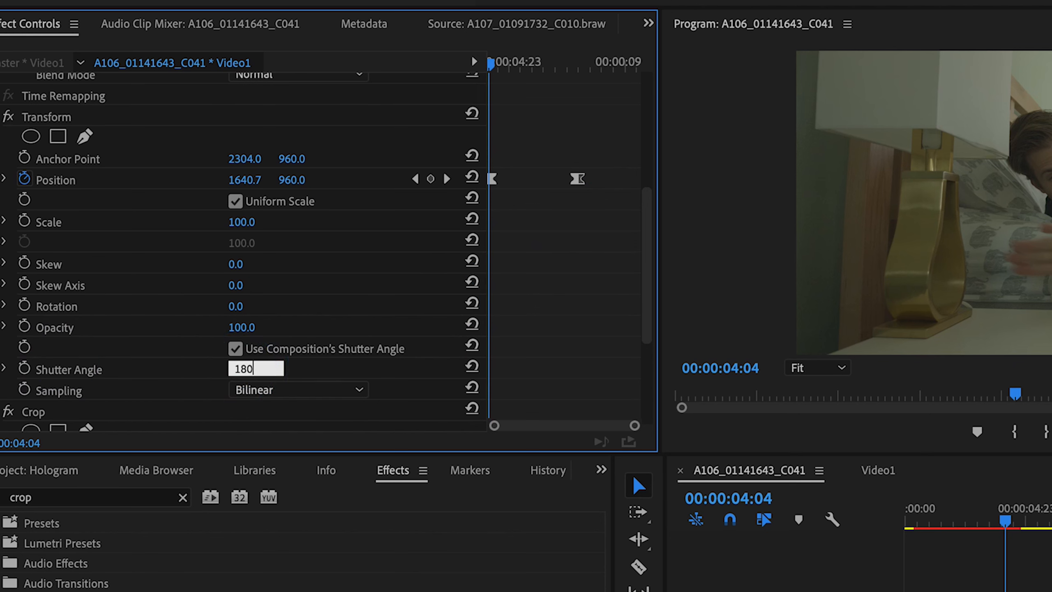
key("Return")
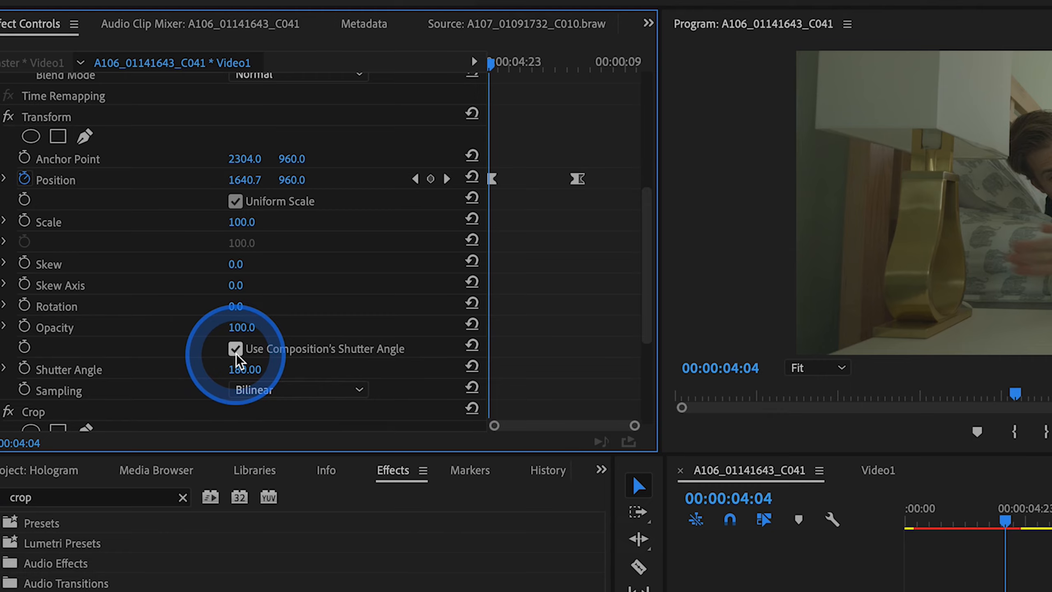
left_click(235, 349)
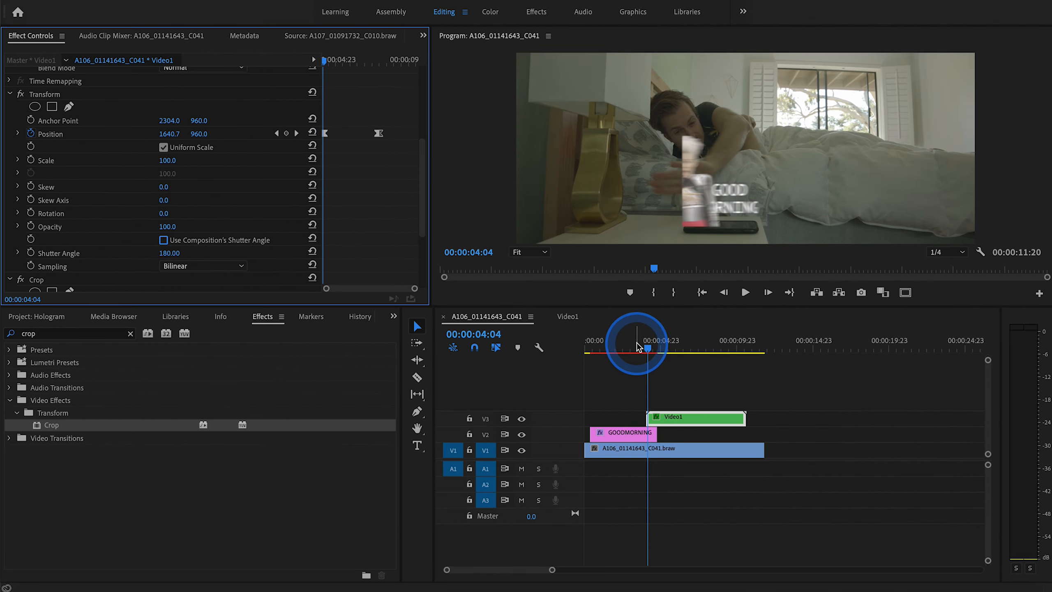
left_click(638, 346)
key("space")
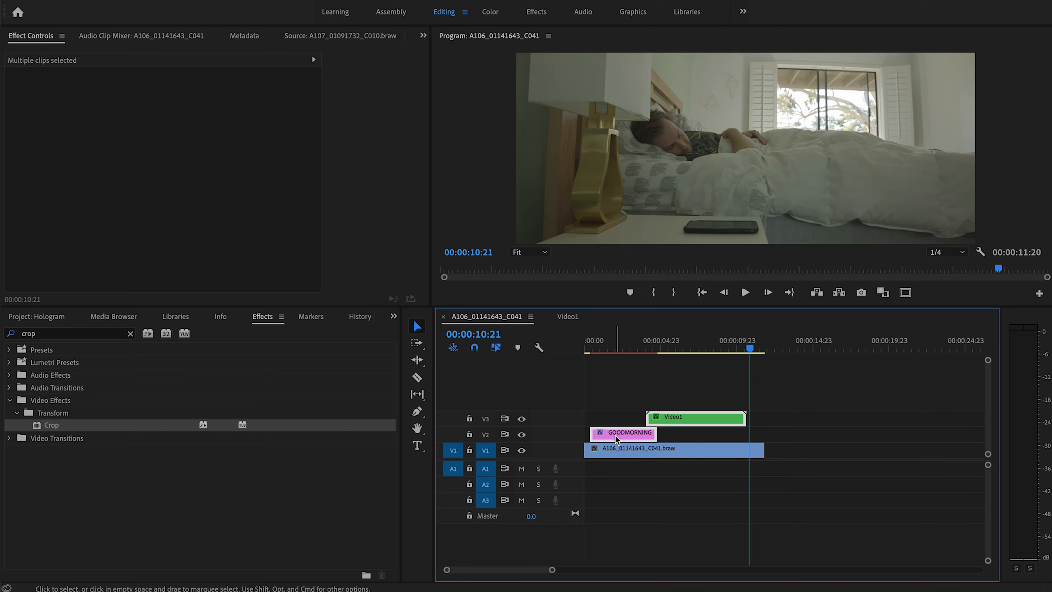
Nest the GOODMORNING and Video1 clips together in a sequence named "Hologram".
right_click(616, 439)
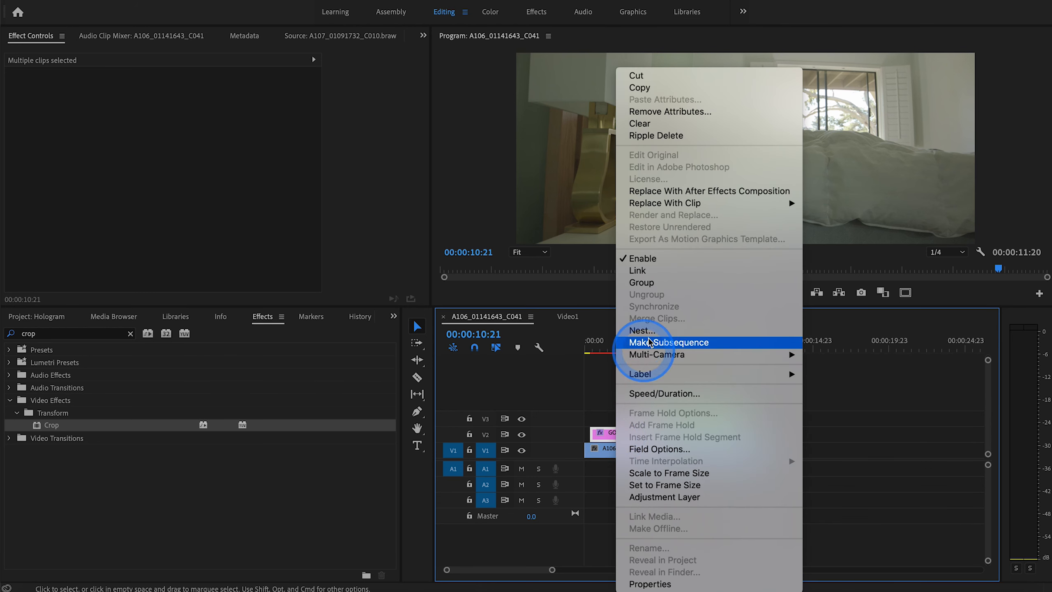
left_click(655, 330)
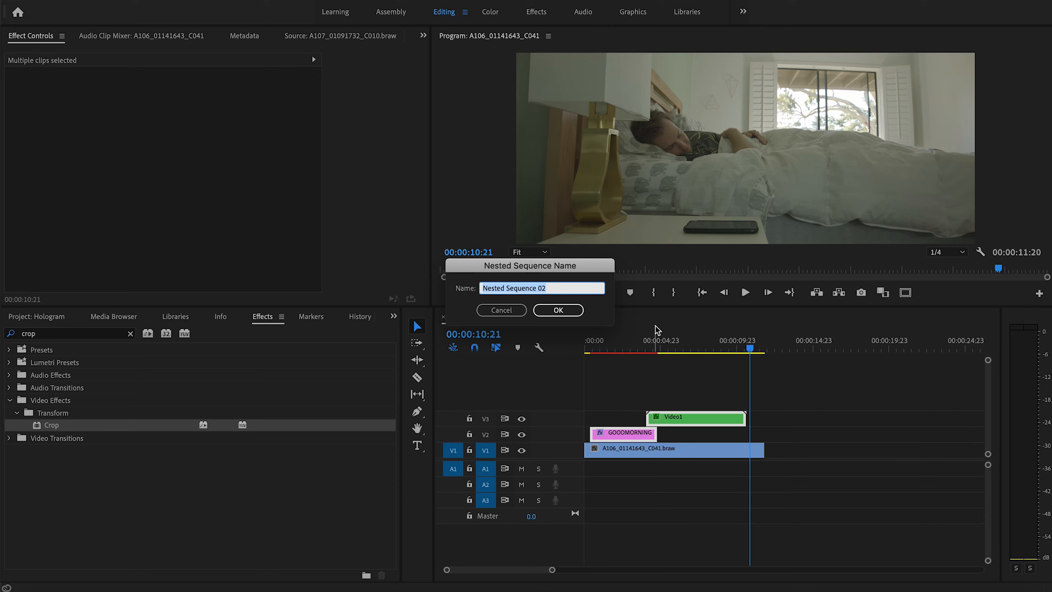
type("H")
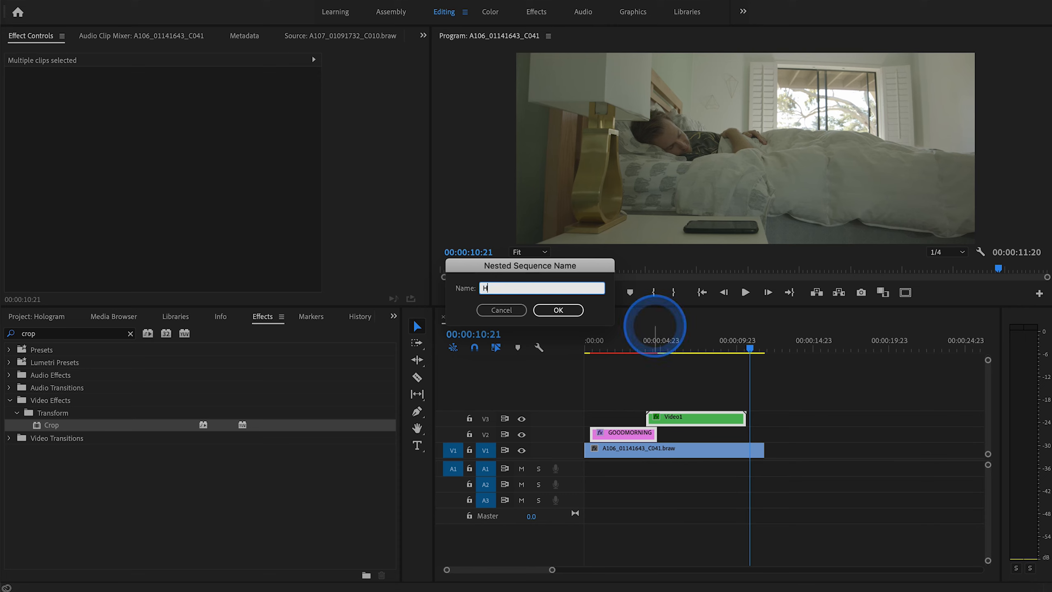
type("ologram")
left_click(559, 310)
Open the Hologram nested sequence to inspect its clips, and return to the A106_01141643_C041 sequence.
left_click(606, 432)
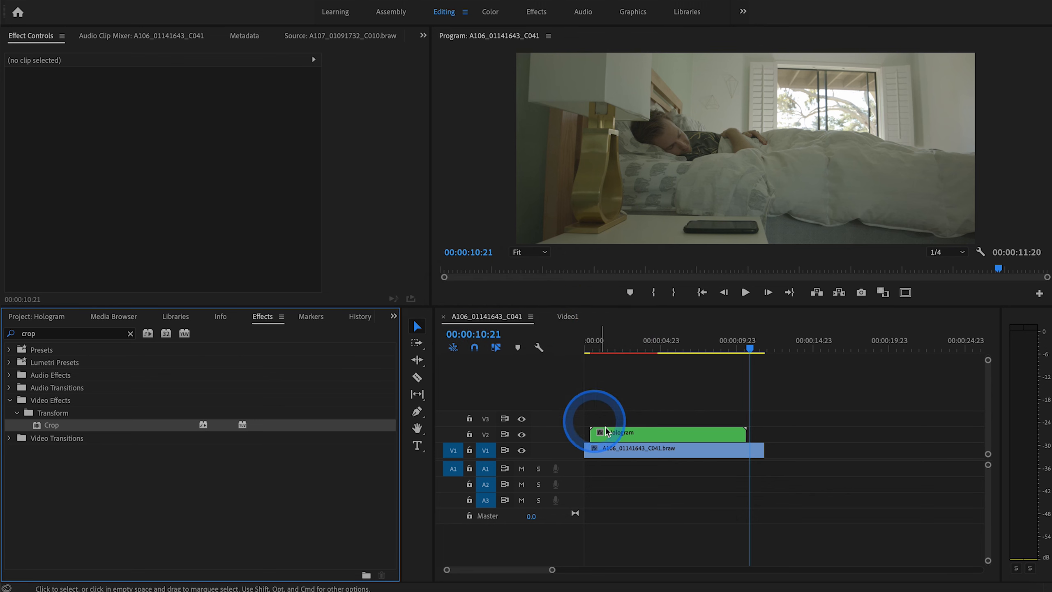
double_click(643, 435)
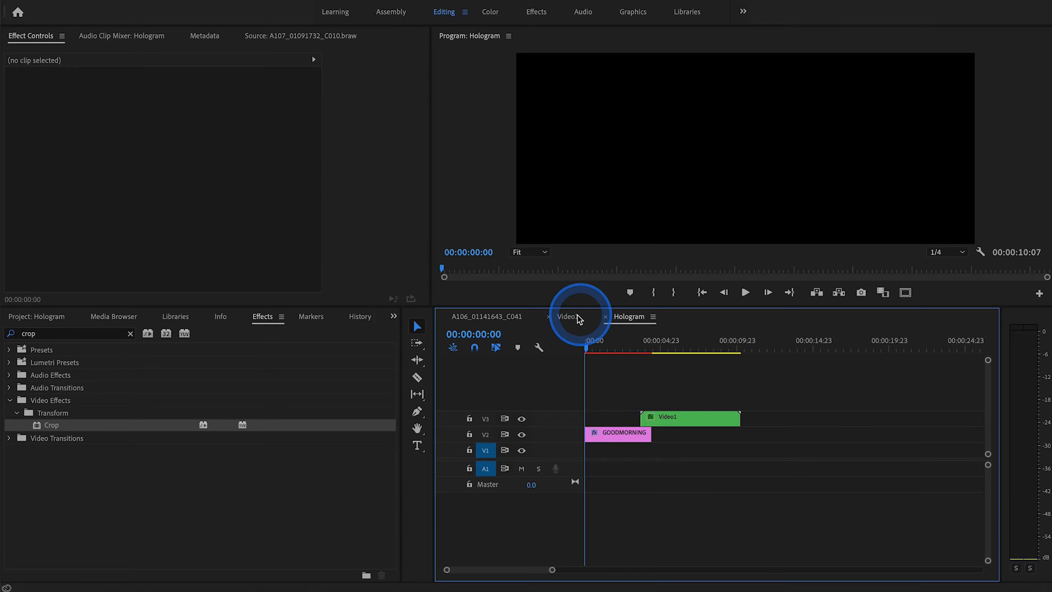
left_click(511, 318)
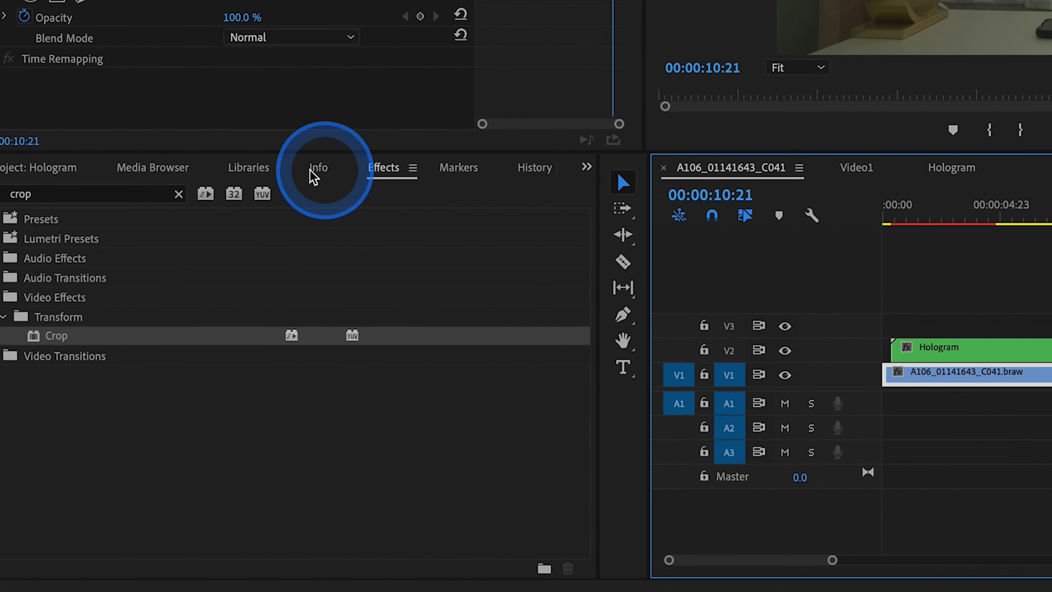
Find the Grid effect and apply it to the Hologram nested clip on V2.
left_click(179, 193)
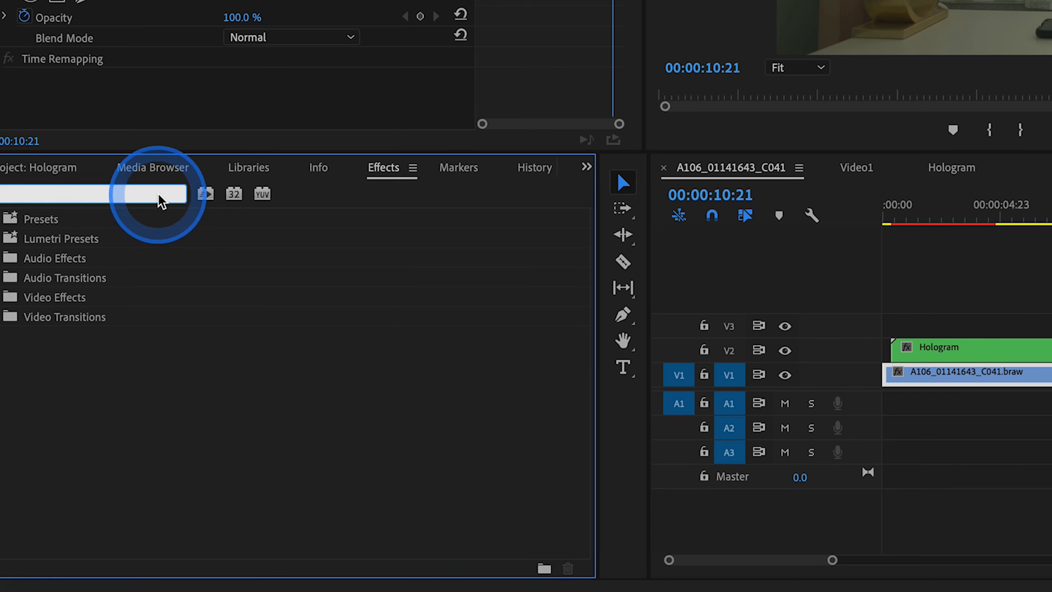
type("grid")
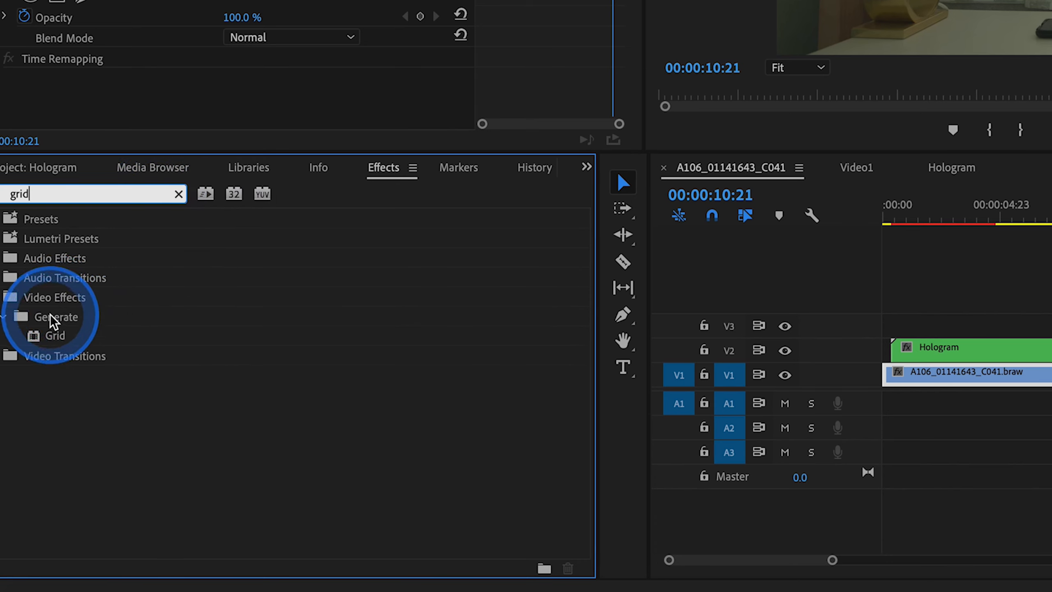
left_click_drag(36, 335, 806, 289)
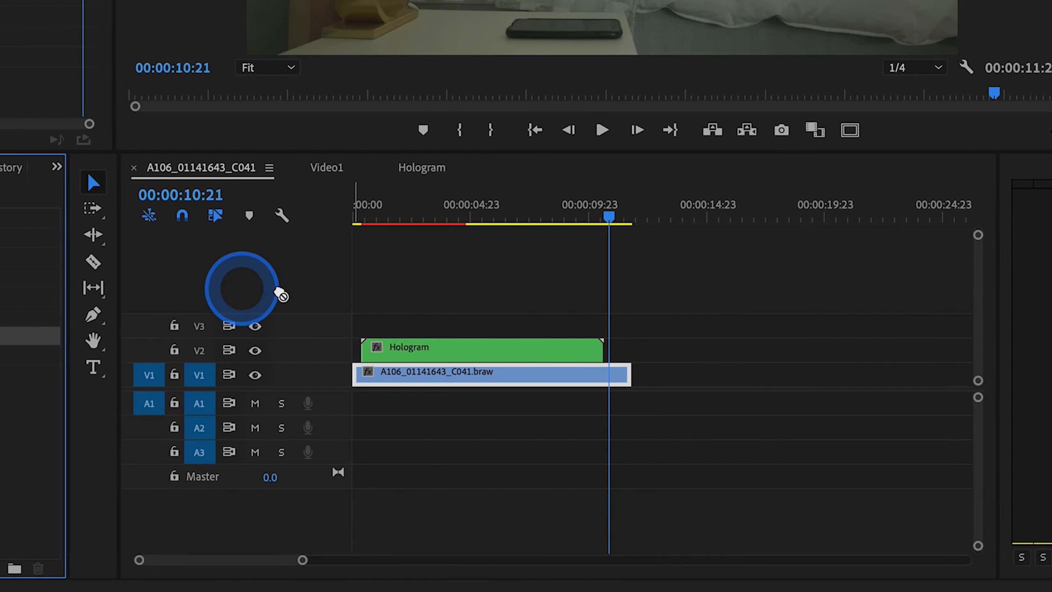
left_click_drag(282, 295, 470, 347)
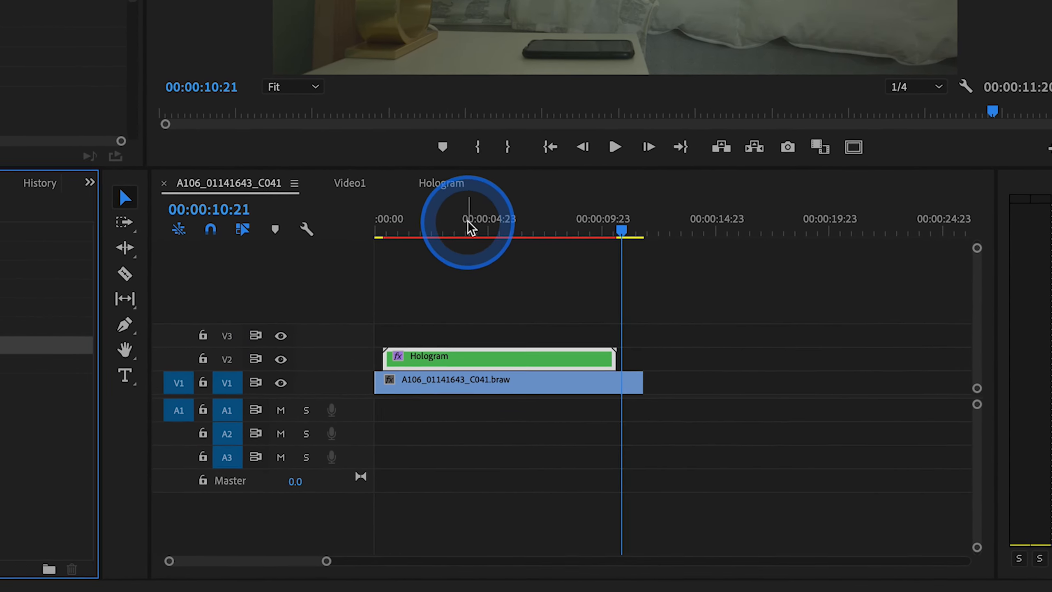
Set the Grid effect's Blending Mode to Stencil Alpha with the title showing in the preview.
left_click(467, 224)
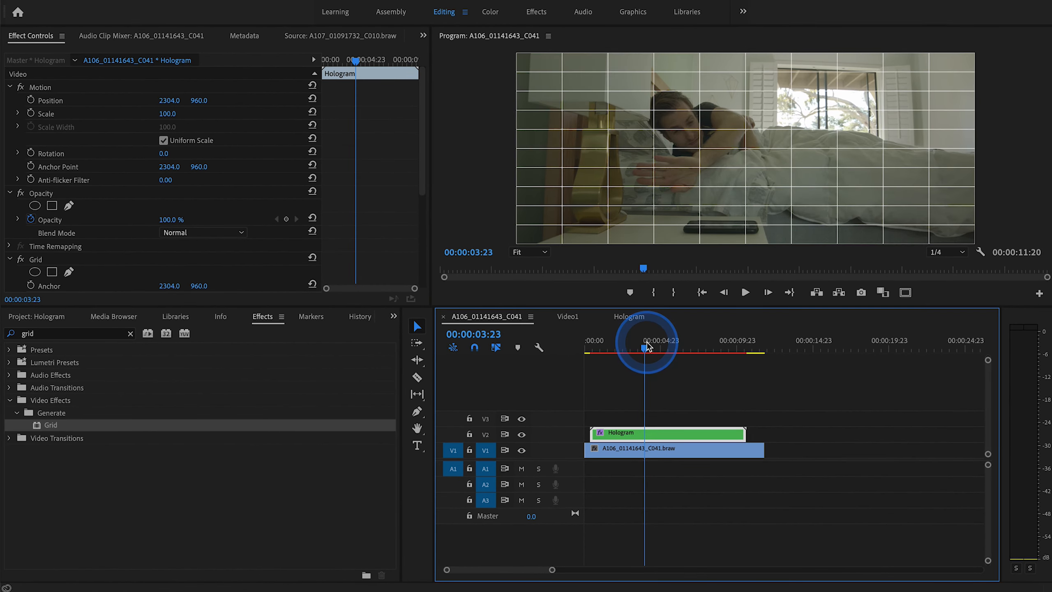
mouse_move(648, 344)
left_mouse_down()
mouse_move(703, 341)
mouse_move(630, 337)
left_mouse_up()
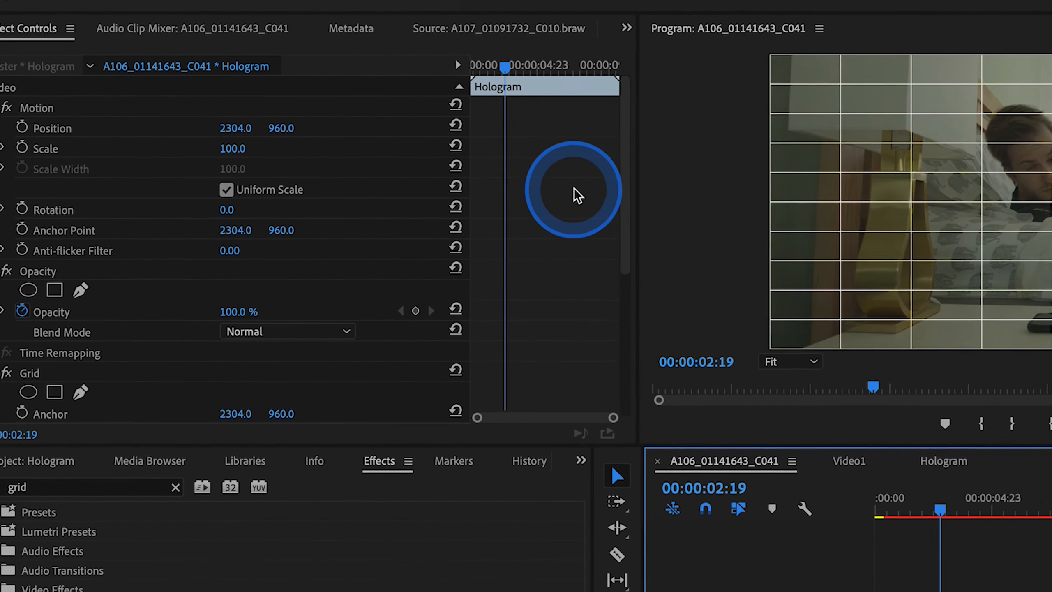
left_click_drag(627, 188, 615, 320)
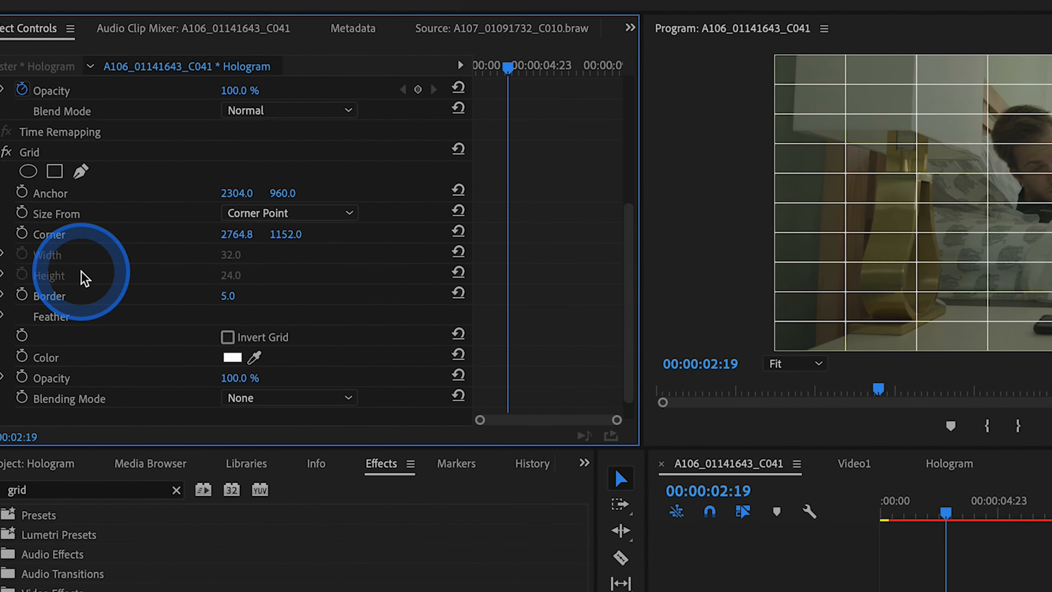
left_click(313, 401)
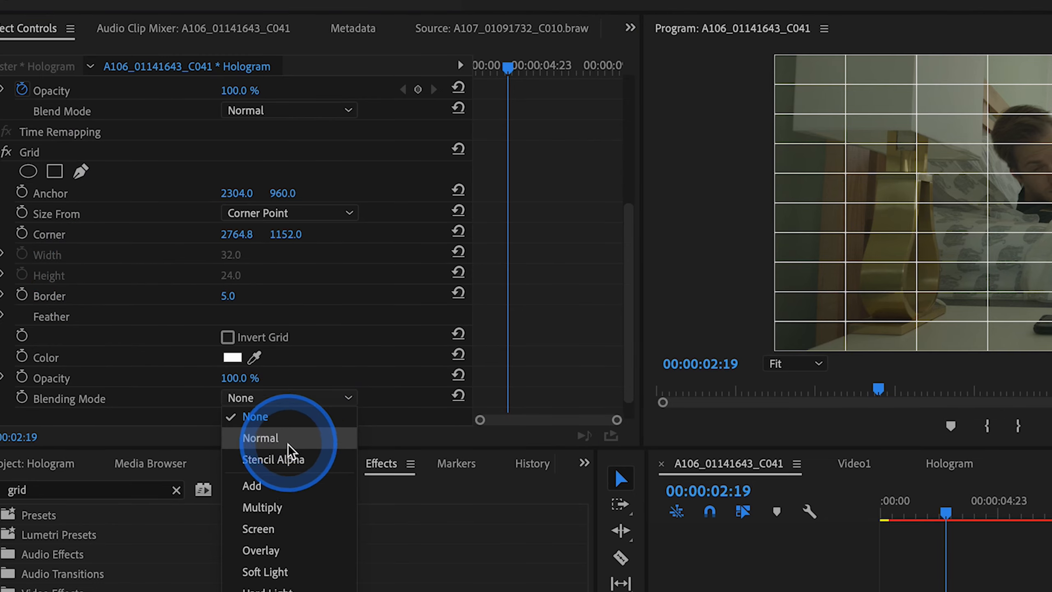
left_click(284, 460)
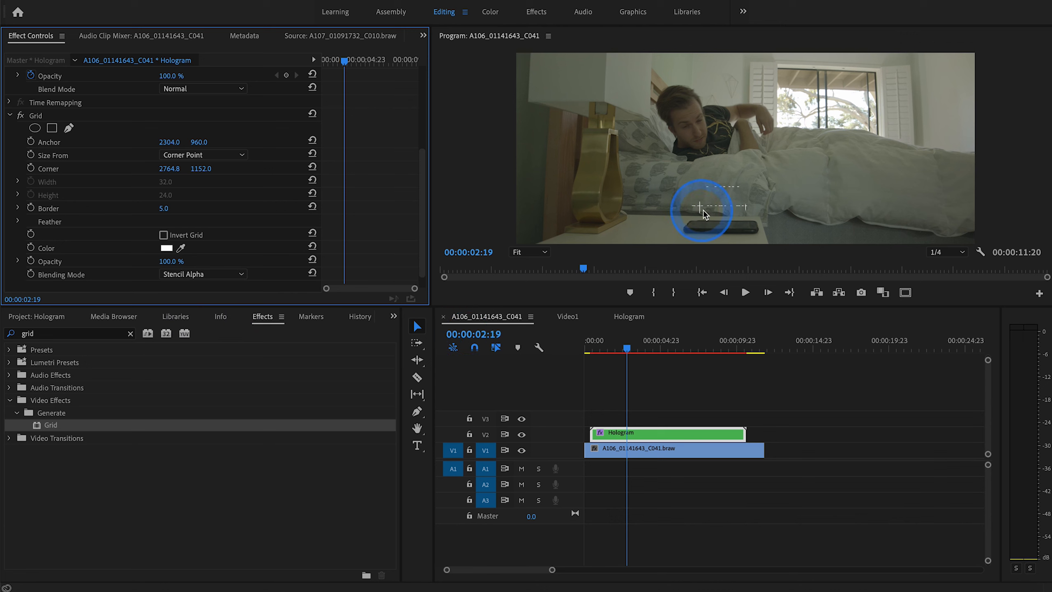
At 00:00:04:06, set the Grid's Anchor to 2304.0, 1145.0 to form fine scan lines, and inspect them at 150%.
left_click_drag(624, 346, 649, 347)
left_click(746, 187)
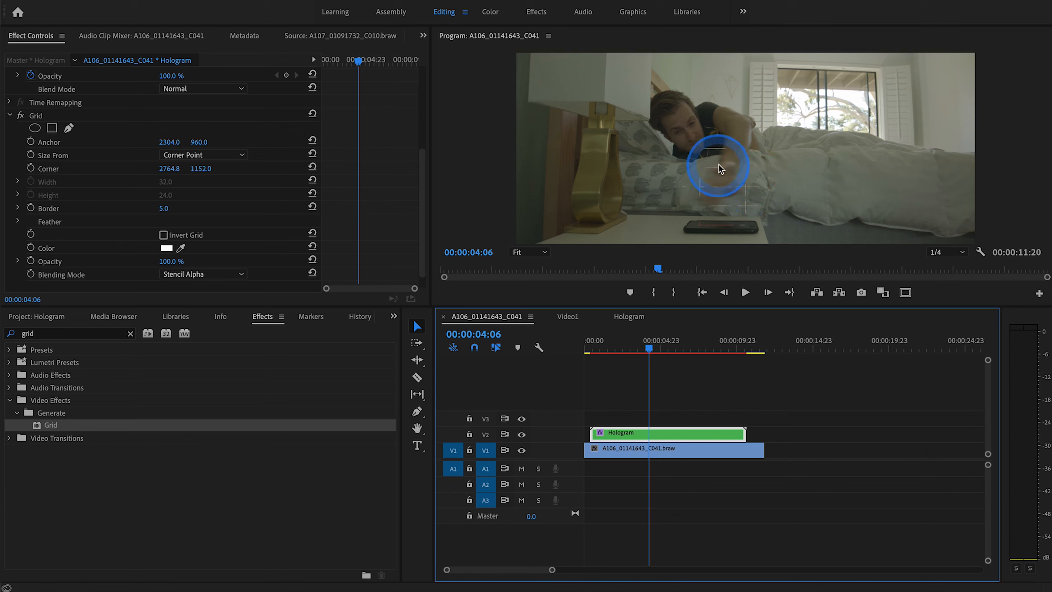
left_click_drag(727, 190, 722, 152)
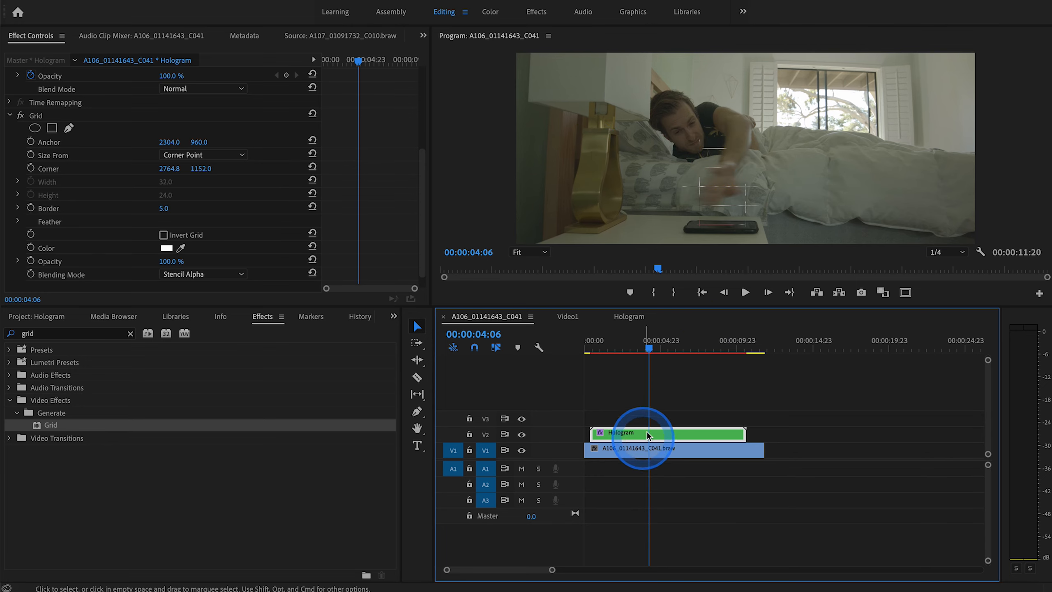
key("super+s")
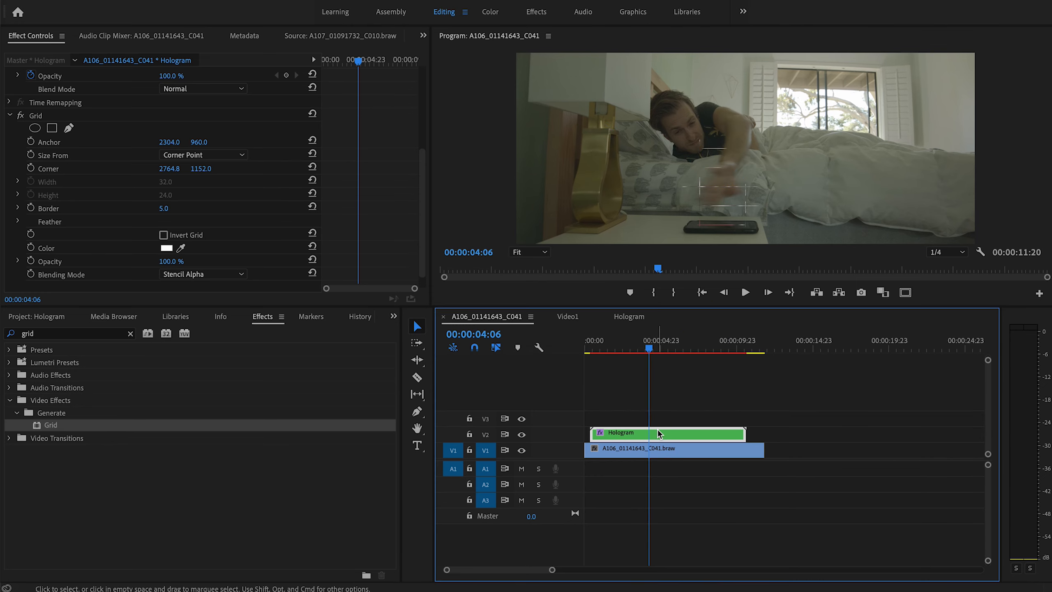
left_click(36, 115)
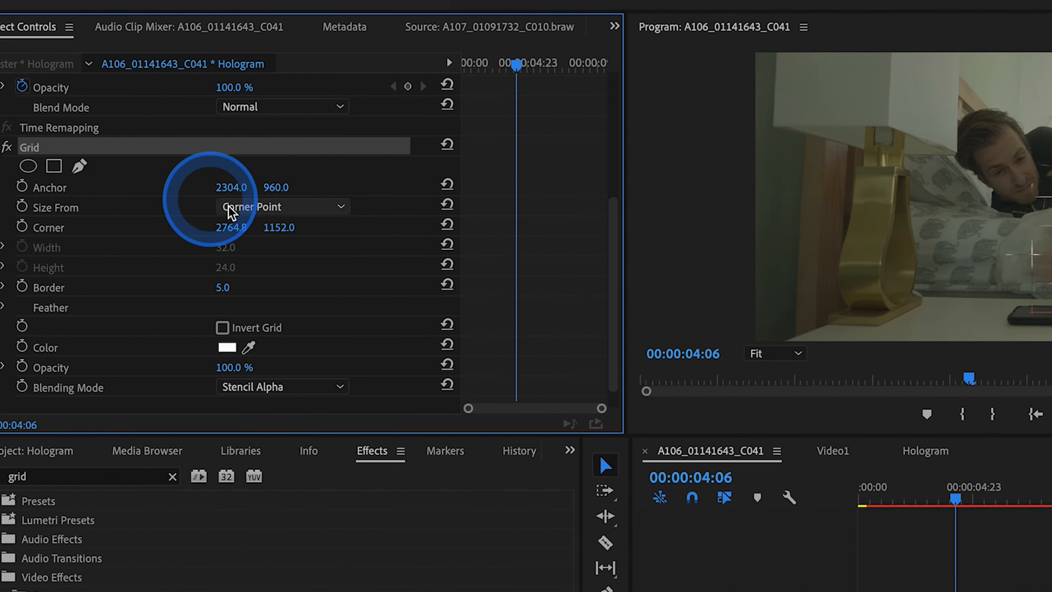
left_click_drag(276, 187, 279, 188)
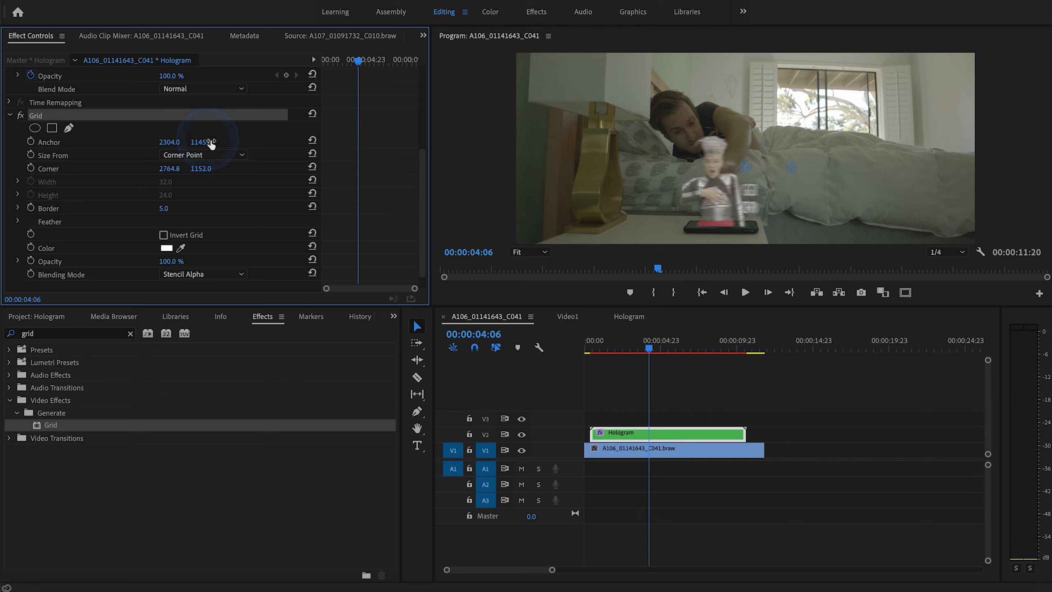
left_click(530, 252)
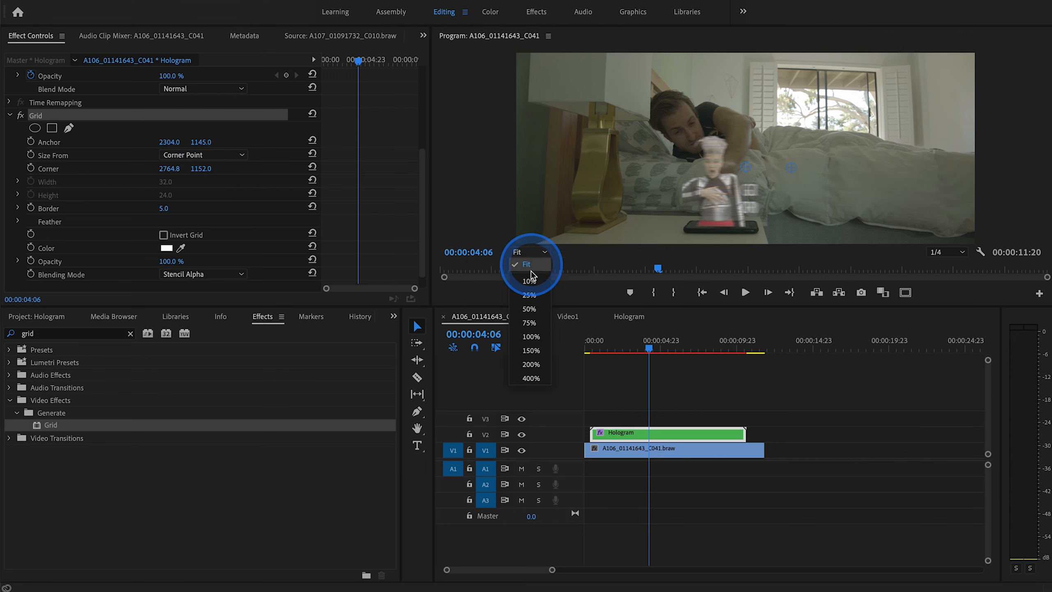
left_click(525, 350)
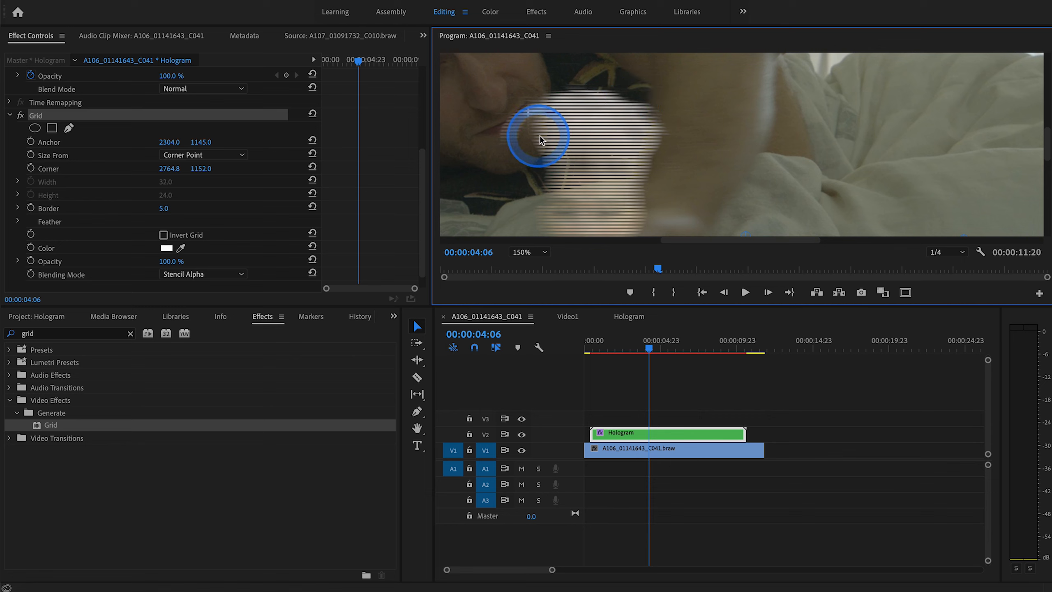
Start keyframing the Grid's Anchor at the clip's start, and add a second keyframe with a vertical value of 1140, shifted earlier.
left_click(357, 63)
left_click_drag(357, 63, 313, 64)
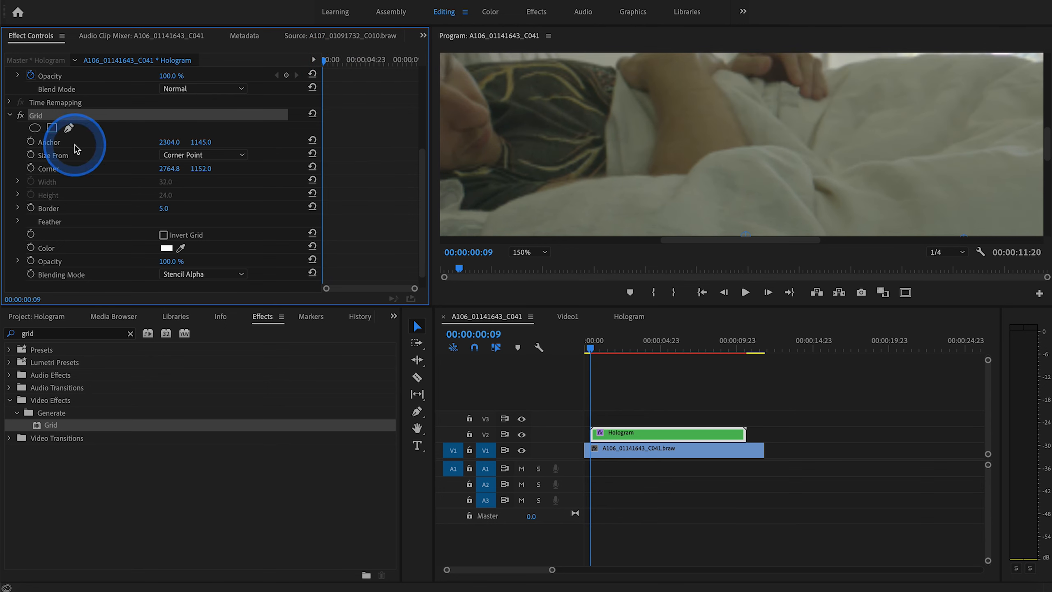
left_click(31, 142)
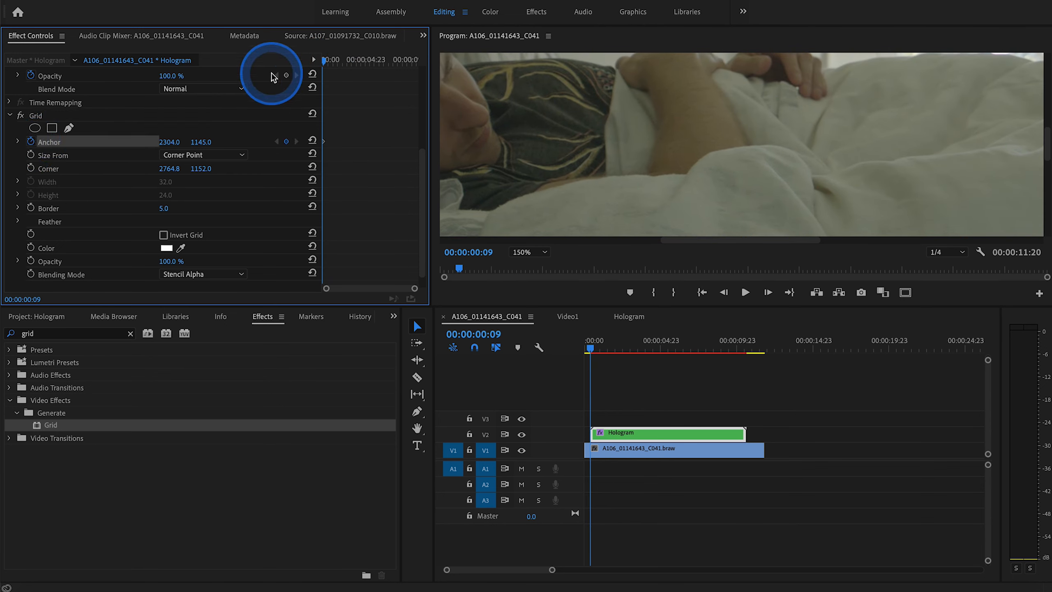
left_click_drag(324, 62, 365, 62)
left_click(205, 142)
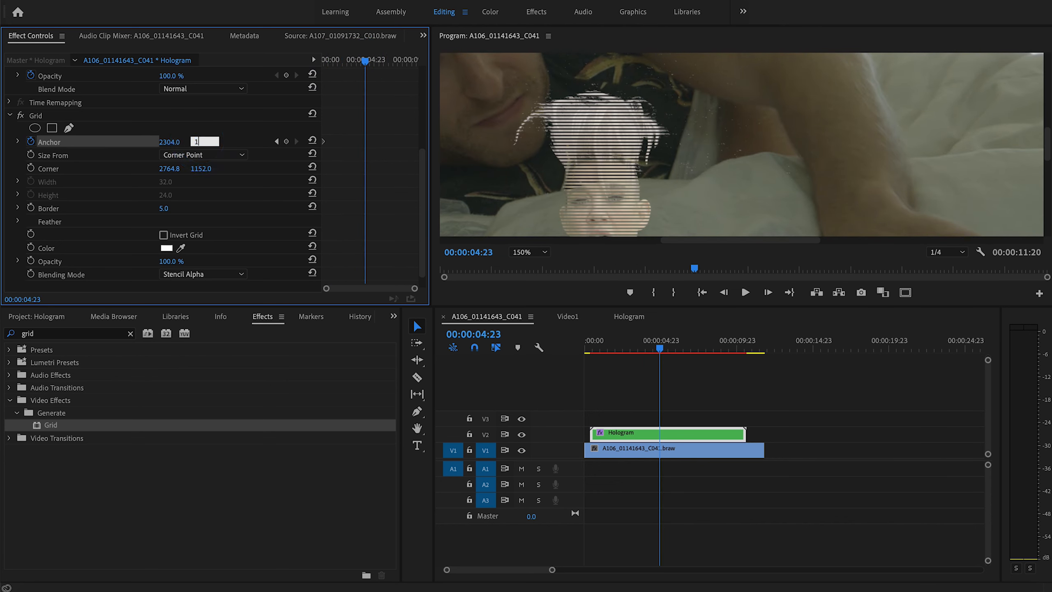
type("1140")
key("Return")
left_click_drag(365, 141, 345, 142)
Add a third Anchor keyframe at 2304.0, 1146.0 and a final one at 2681.0, 1146.0.
left_click_drag(365, 62, 377, 61)
left_click_drag(203, 142, 206, 142)
left_click_drag(377, 61, 379, 61)
left_click_drag(169, 142, 172, 142)
left_click(376, 142)
mouse_move(378, 61)
left_mouse_down()
mouse_move(364, 62)
mouse_move(387, 61)
left_mouse_up()
left_click_drag(169, 142, 184, 142)
Fit the whole frame in the preview and play the sequence from the start to review the moving scan lines.
left_click_drag(606, 345, 593, 346)
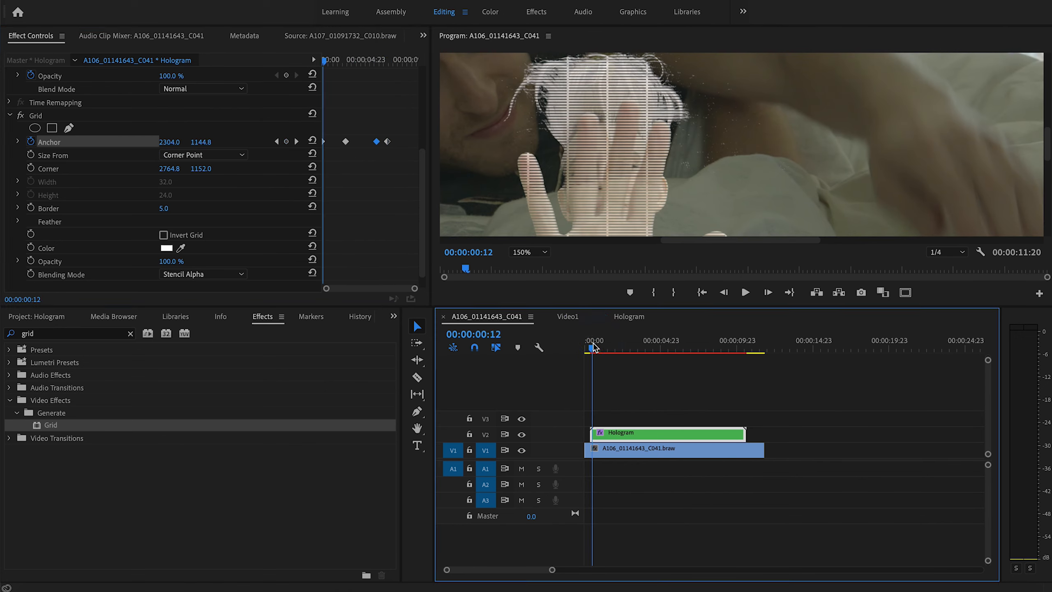
left_click(536, 254)
left_click(536, 267)
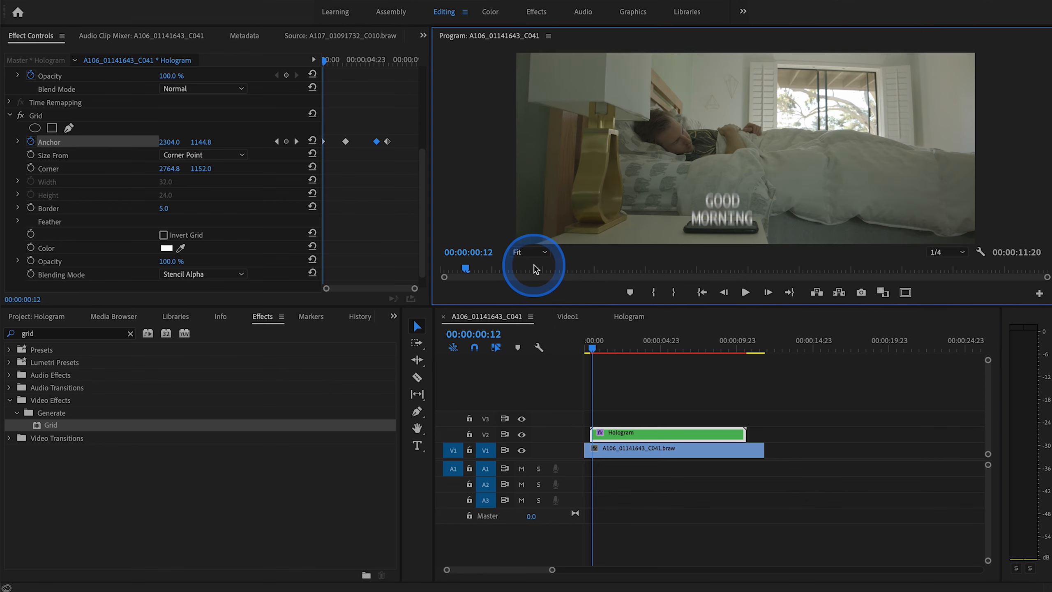
left_click(586, 358)
key("space")
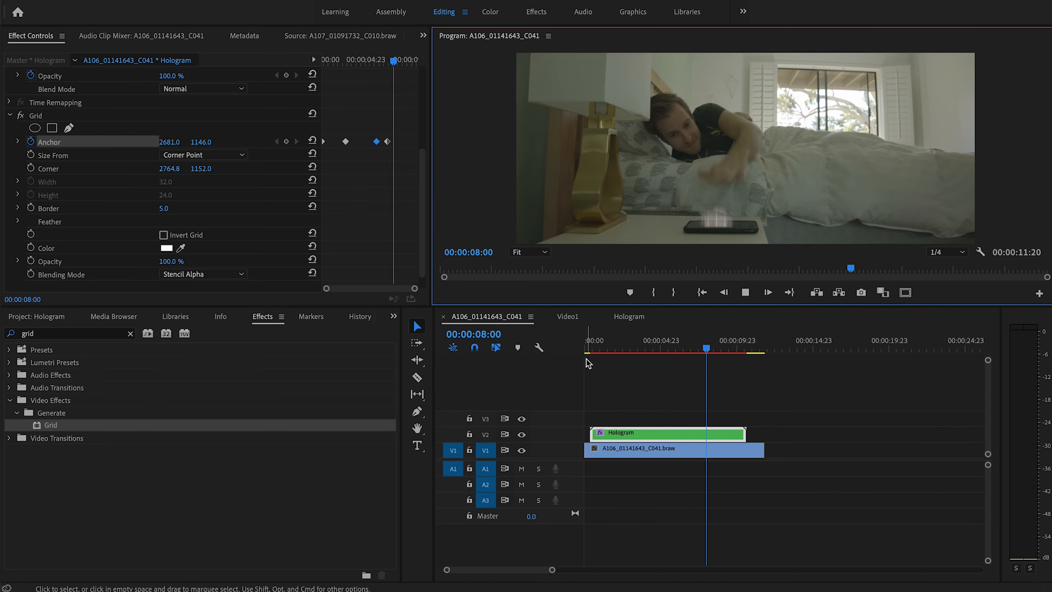
Move the last Anchor keyframe close to the end of the Hologram clip and play back the slower grid movement.
left_click(388, 142)
left_click_drag(390, 145, 408, 145)
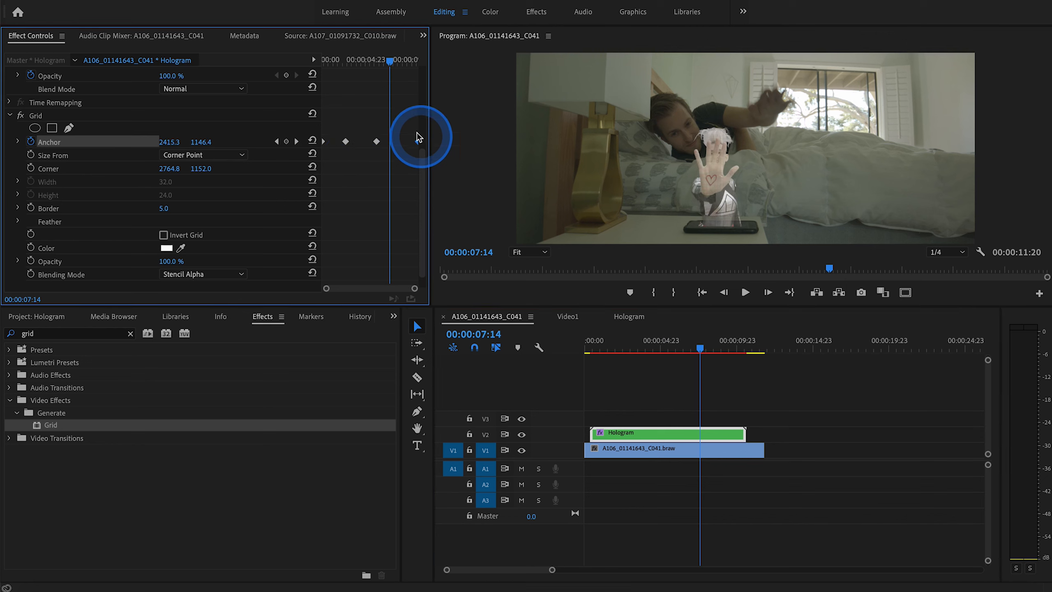
left_click(370, 60)
key("space")
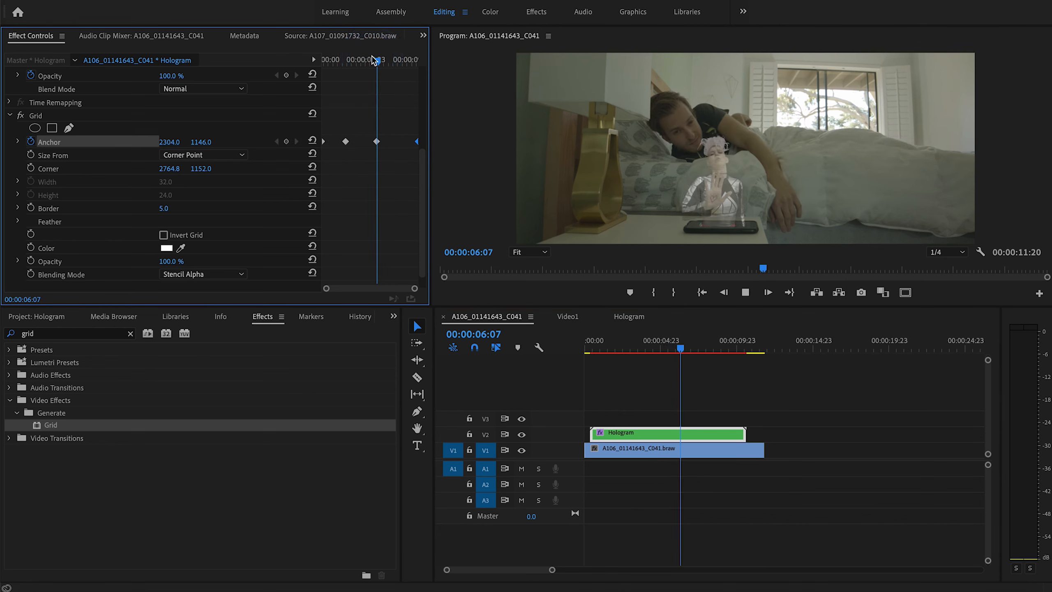
key("space")
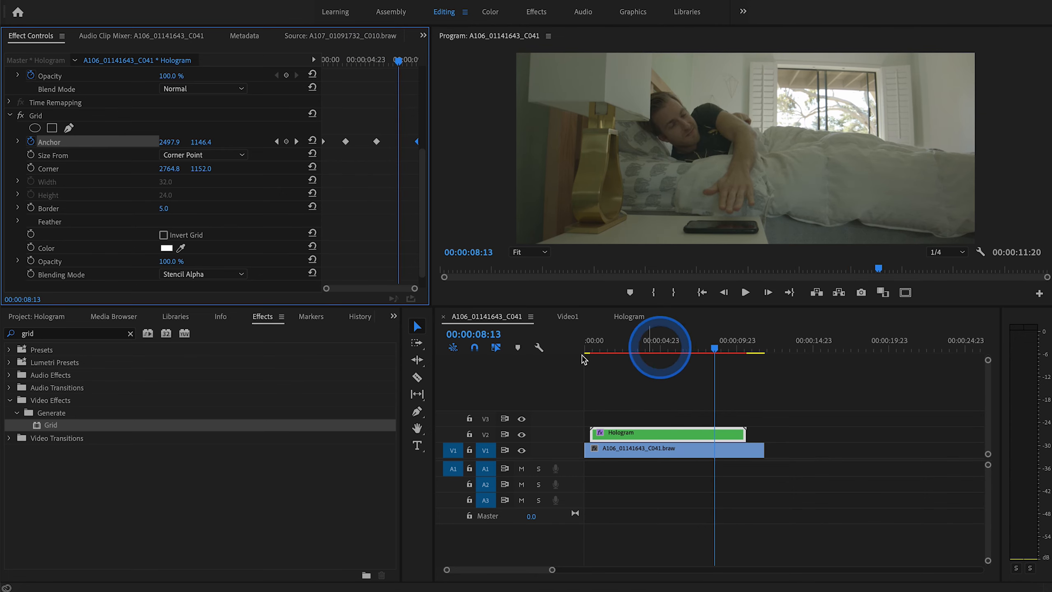
Find the Color Balance (RGB) effect and apply it to the Hologram clip.
left_click(263, 317)
left_click(181, 183)
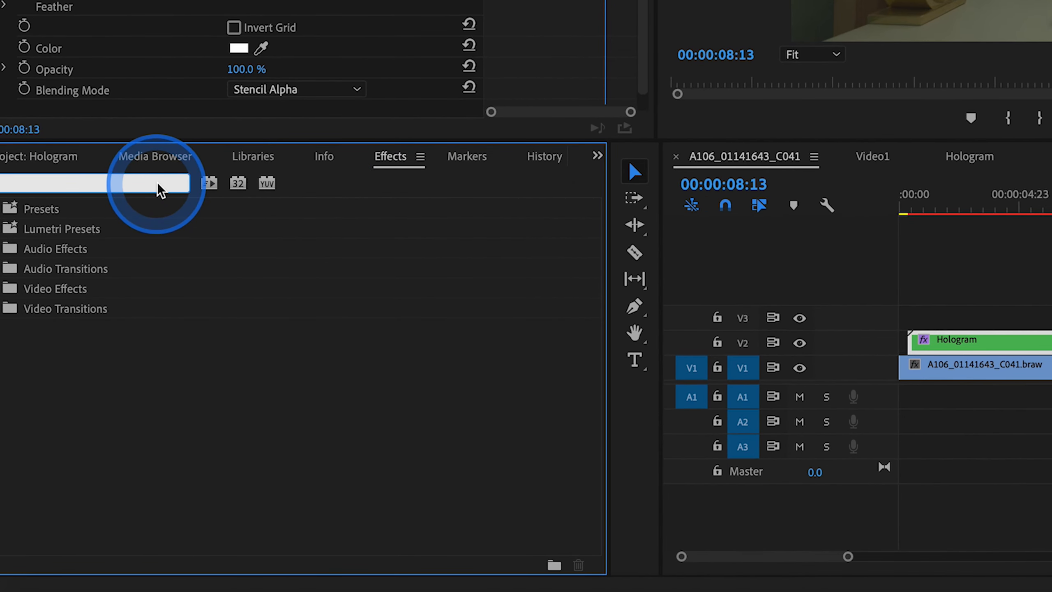
type("rgb")
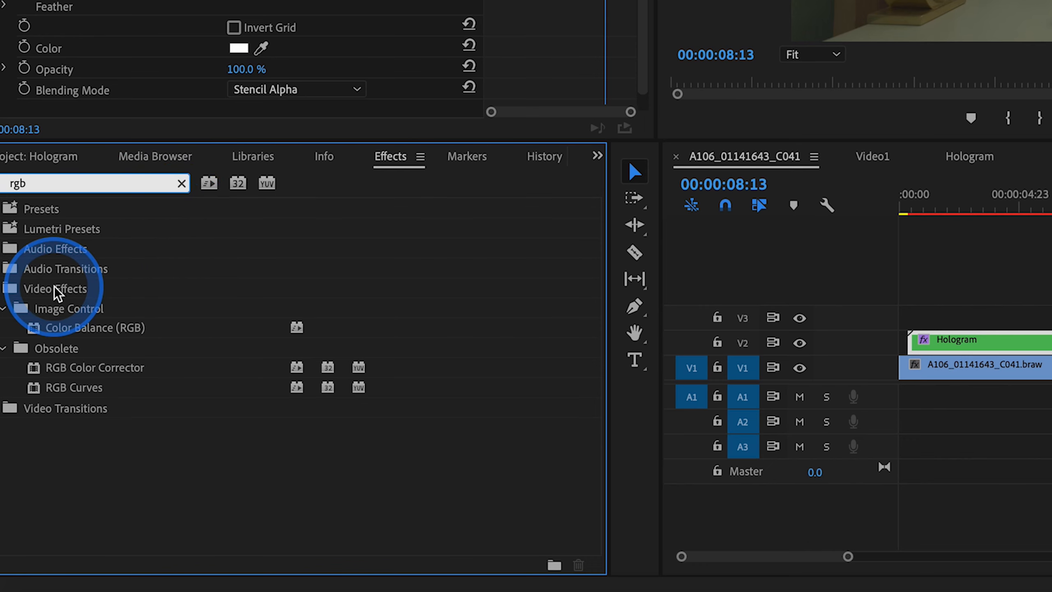
left_click(35, 330)
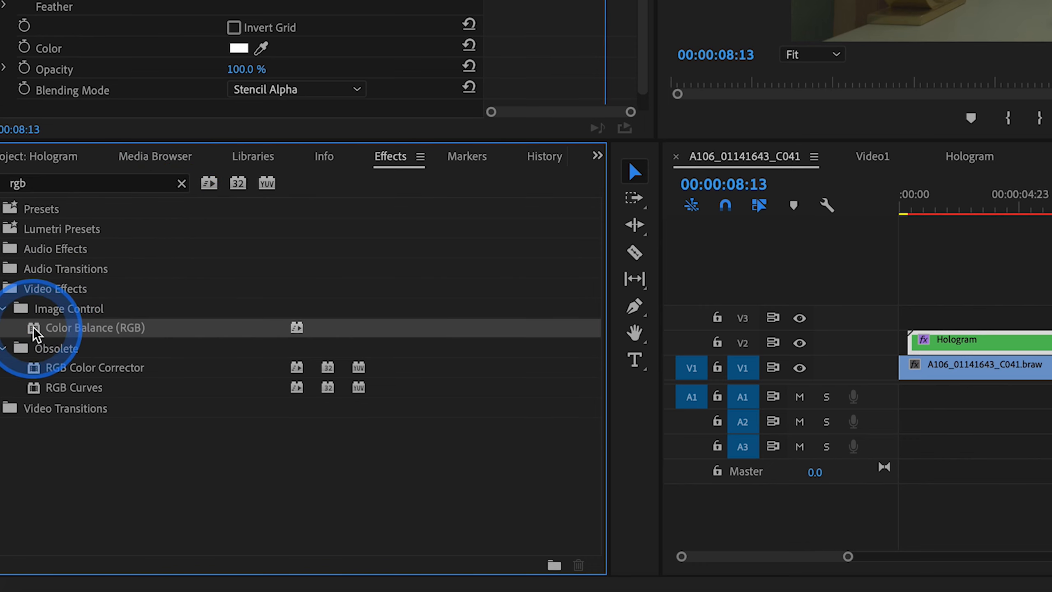
left_click_drag(34, 330, 975, 323)
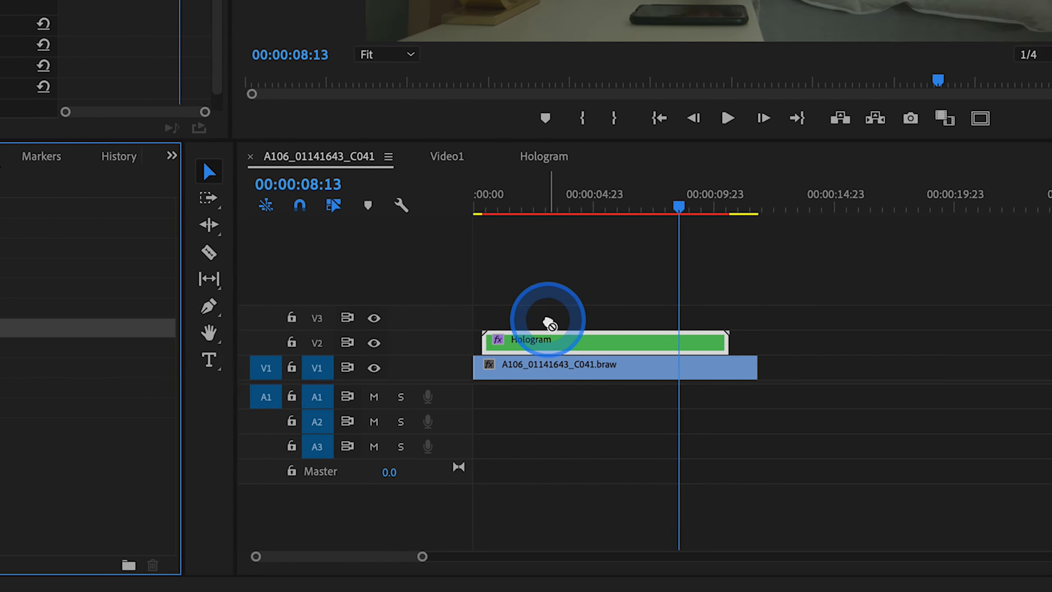
left_click_drag(549, 323, 602, 344)
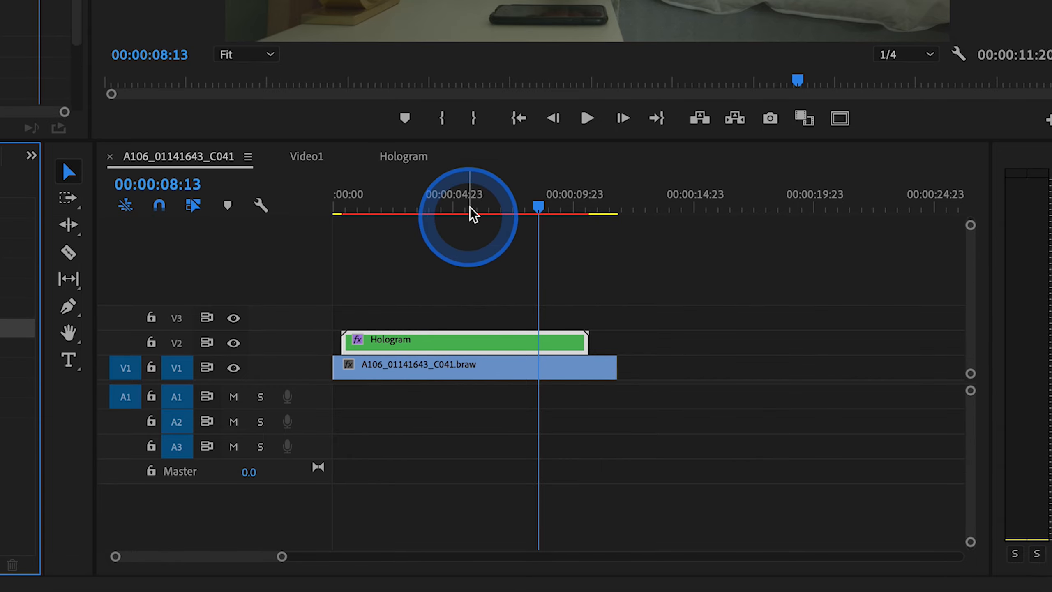
With the performer in view at 00:00:05:05, set Color Balance (RGB) to Red 71, Green 89 and Blue 124.
left_click_drag(474, 214, 420, 228)
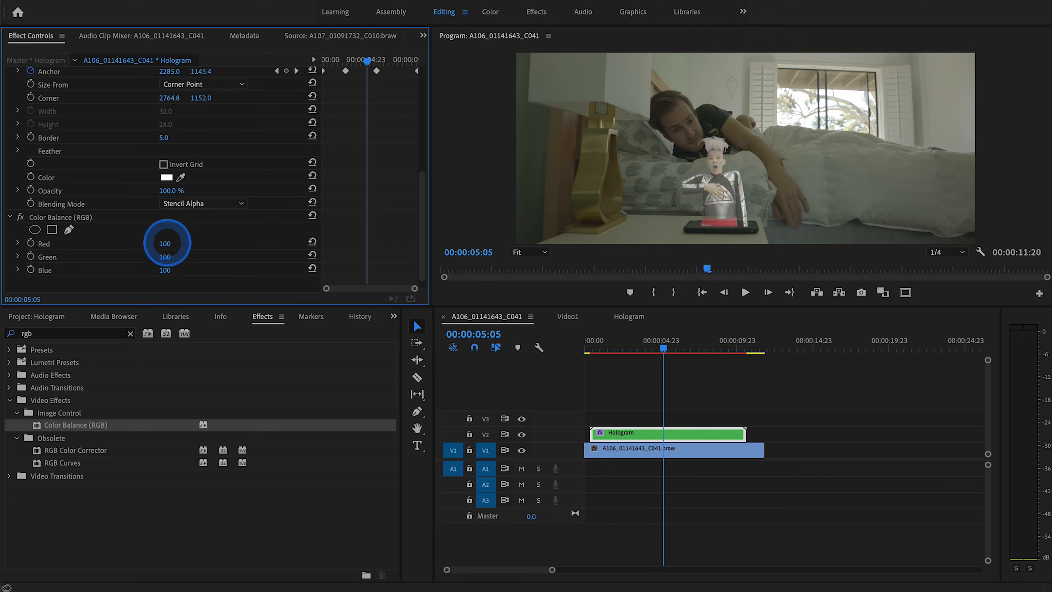
left_click_drag(167, 243, 167, 244)
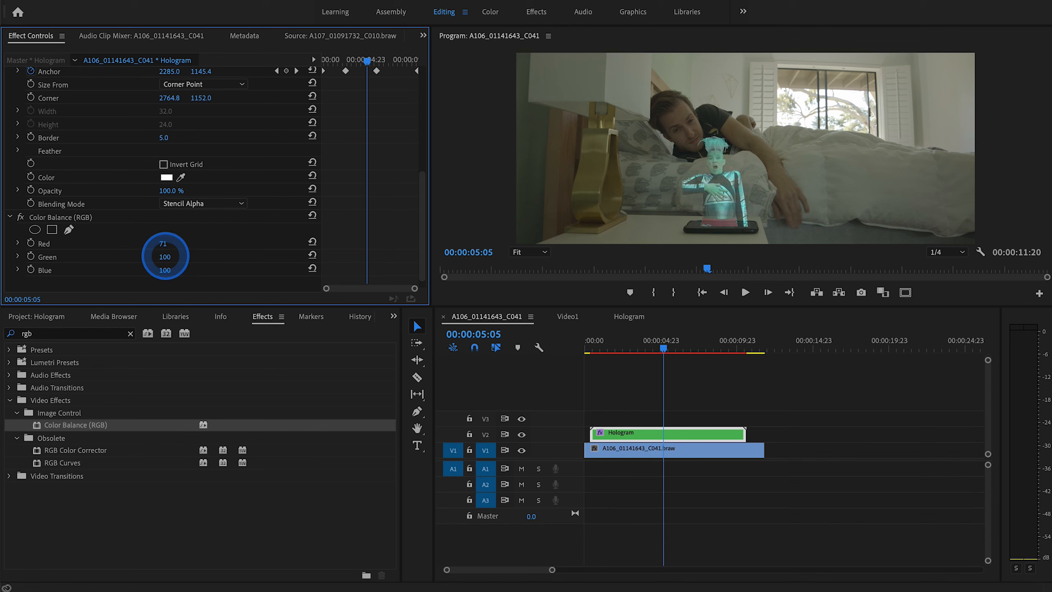
left_click_drag(165, 270, 165, 273)
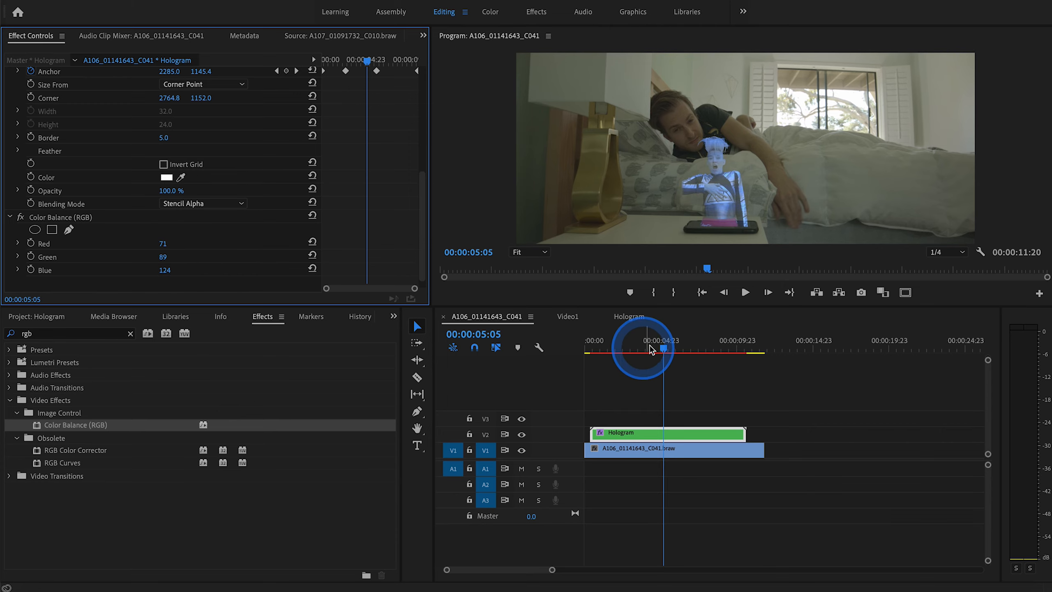
Find the Noise effect in the effects library and apply it to the Hologram clip.
left_click(616, 346)
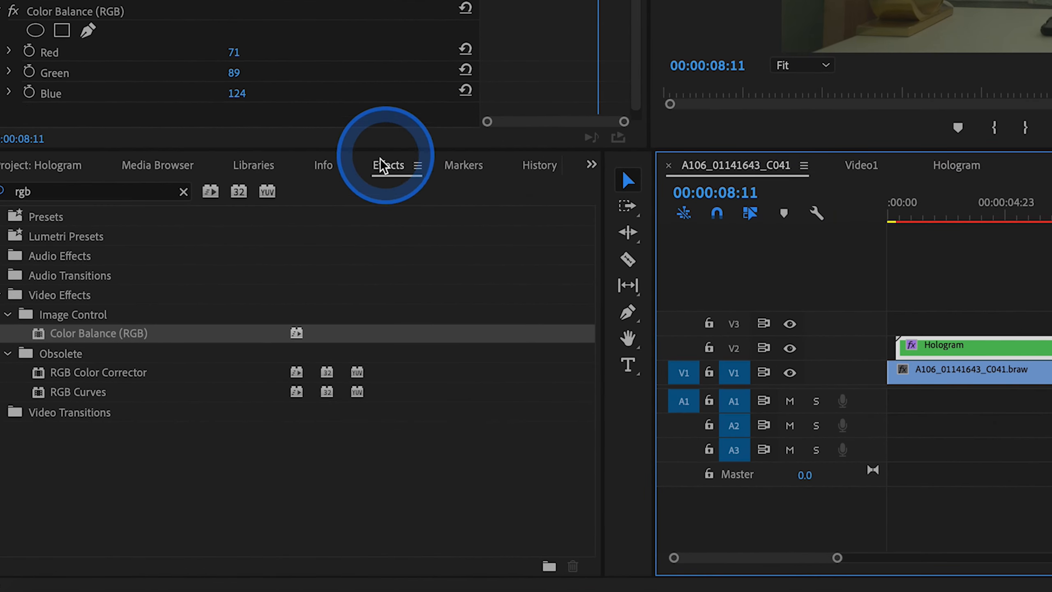
left_click(174, 193)
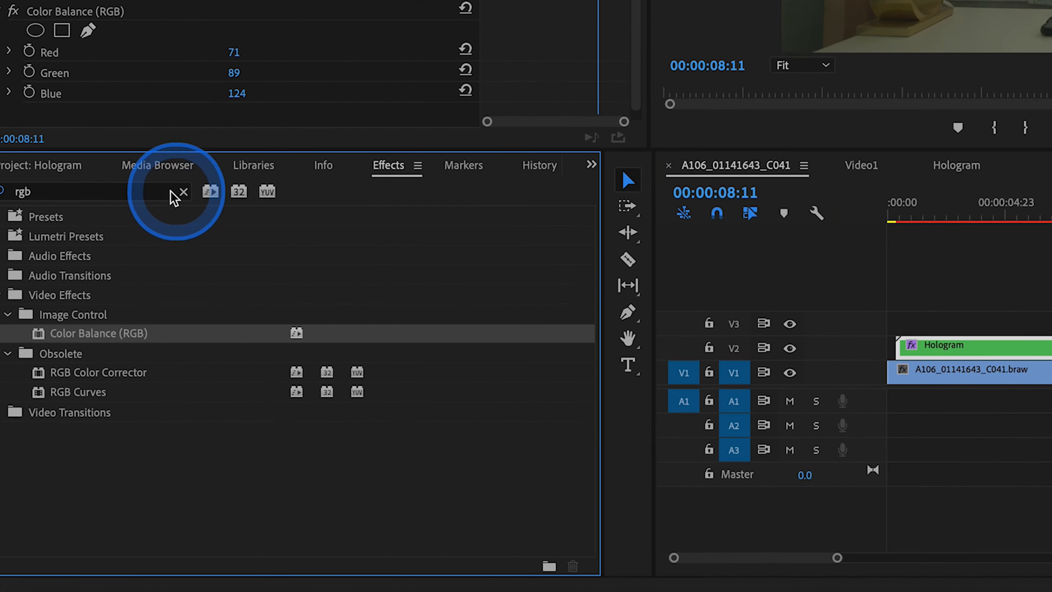
left_click(183, 191)
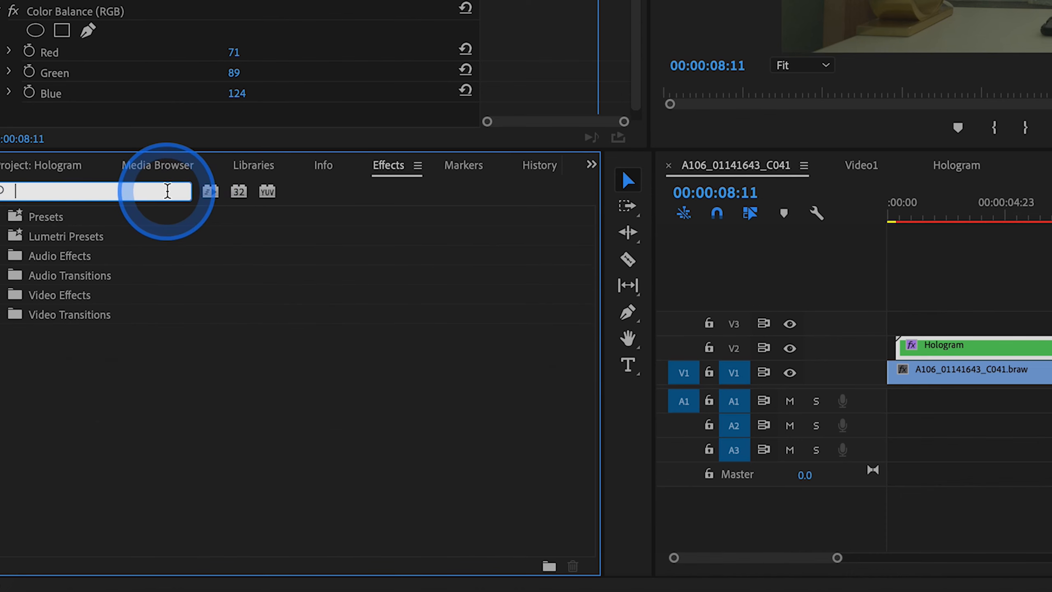
type("noise")
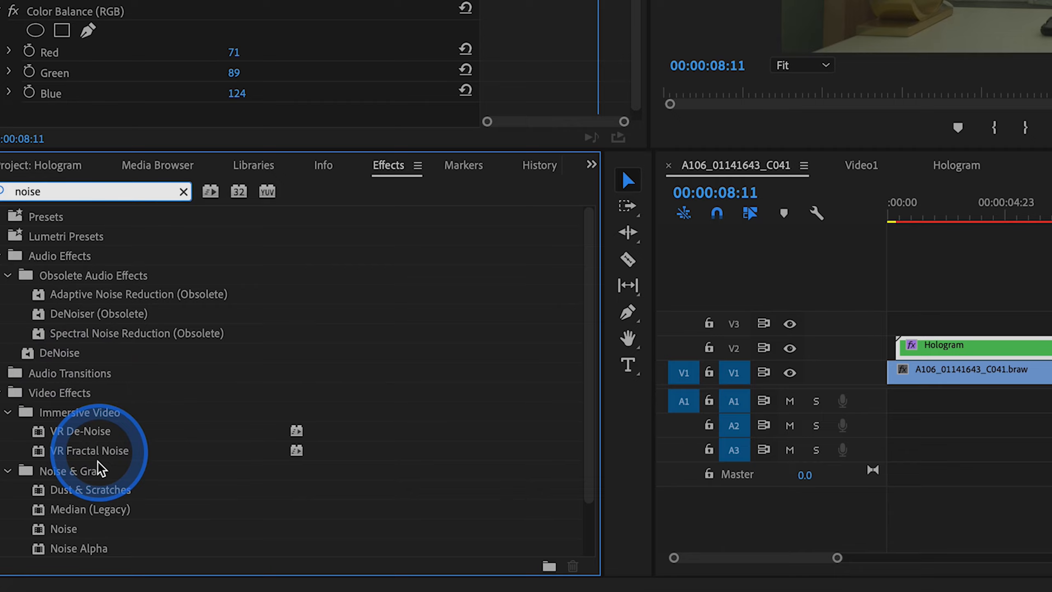
left_click_drag(64, 530, 959, 343)
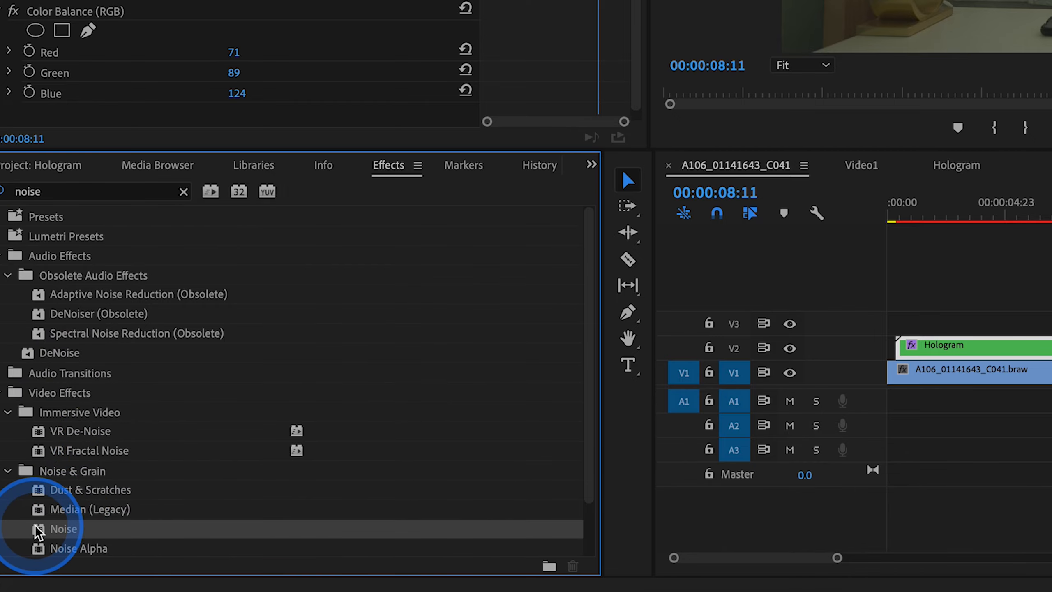
left_click_drag(712, 406, 738, 416)
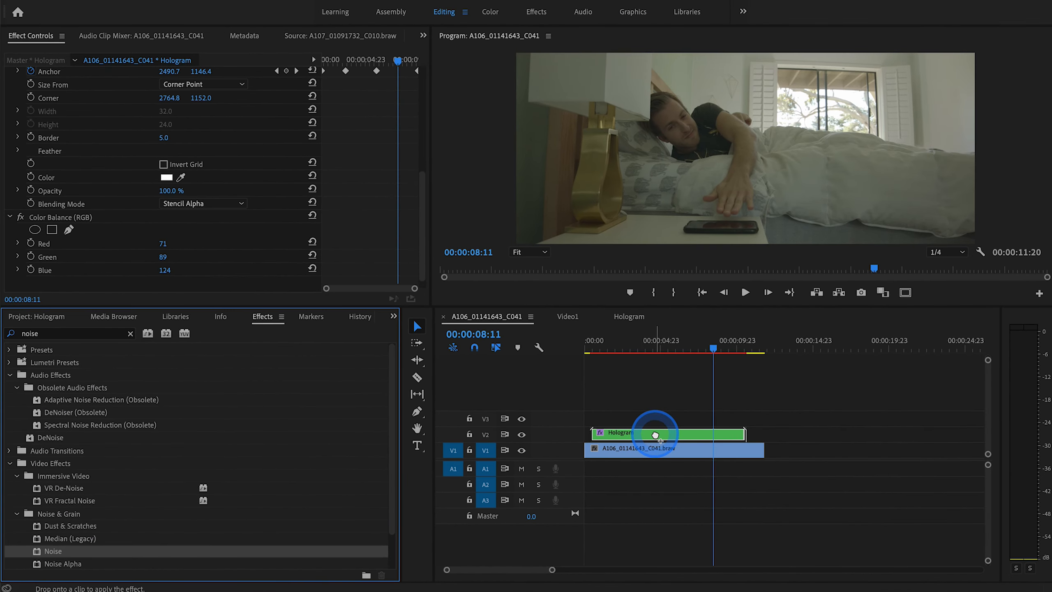
left_click_drag(655, 435, 653, 436)
With the performer in view at 00:00:05:18, set the Hologram clip's Amount of Noise to 23%.
left_click(669, 350)
left_click_drag(672, 350, 674, 349)
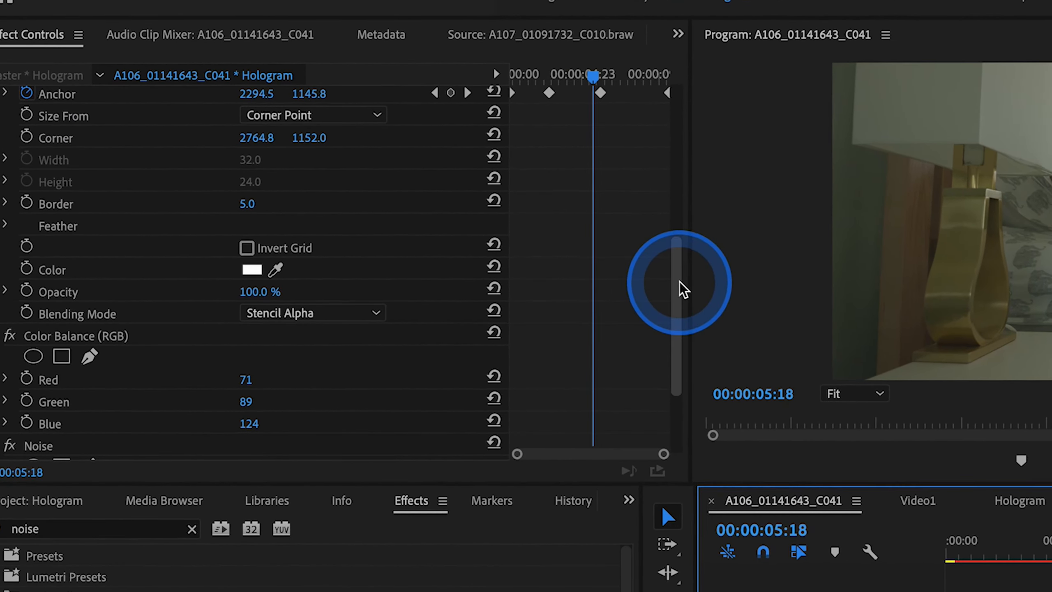
left_click_drag(426, 186, 426, 237)
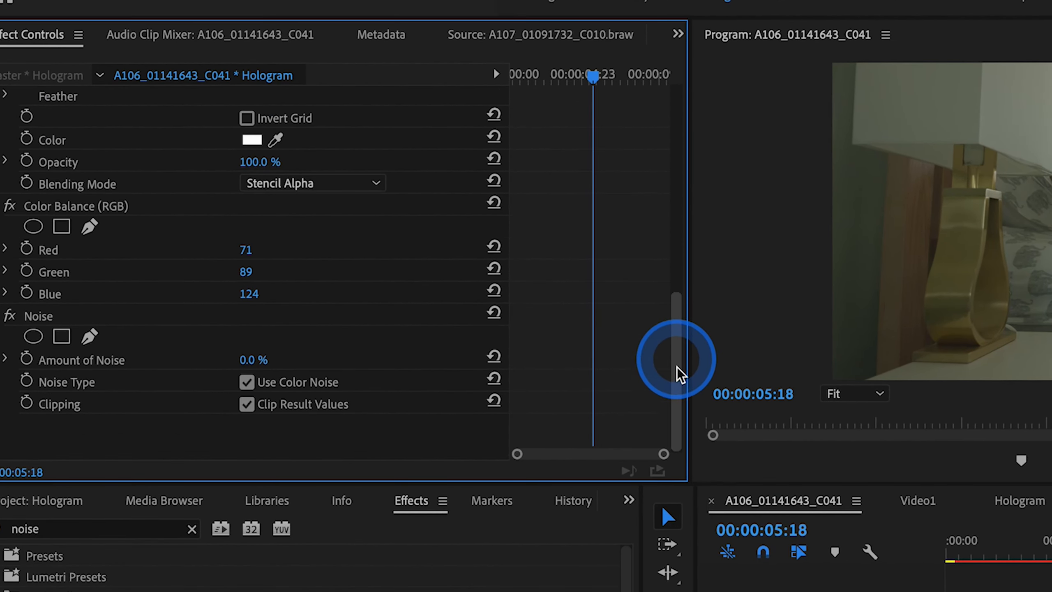
left_click(35, 315)
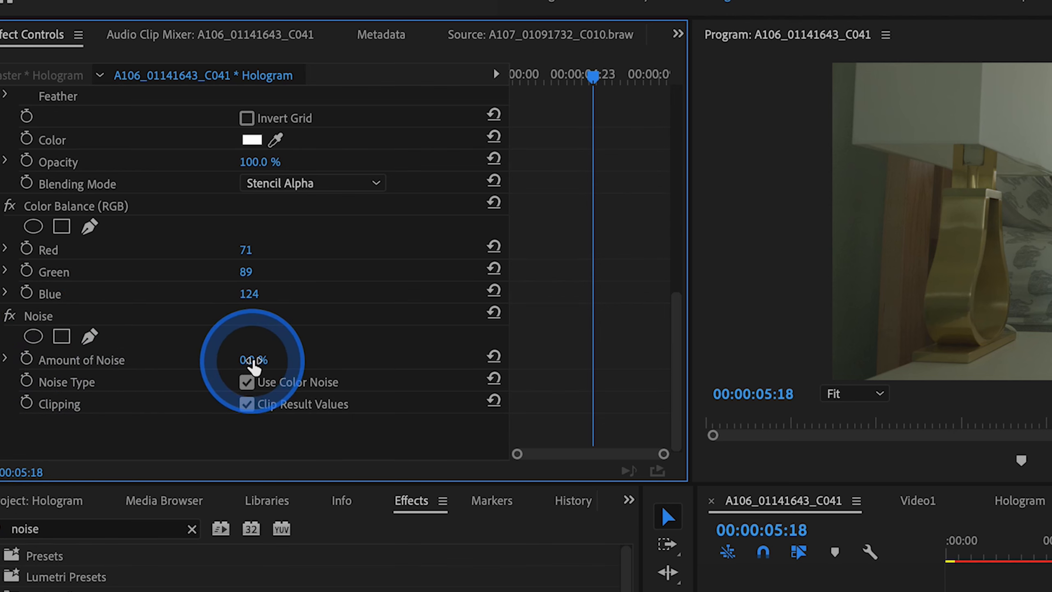
left_click_drag(245, 361, 246, 361)
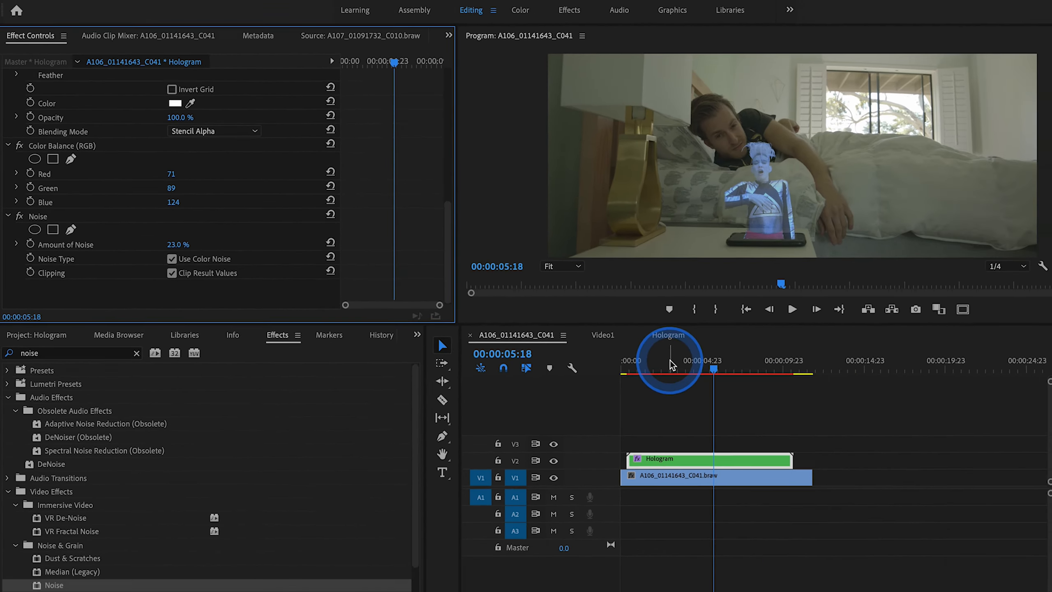
Play back the noisy hologram, magnify the preview to 200% and compare the picture with the Noise effect off and on.
left_click(669, 361)
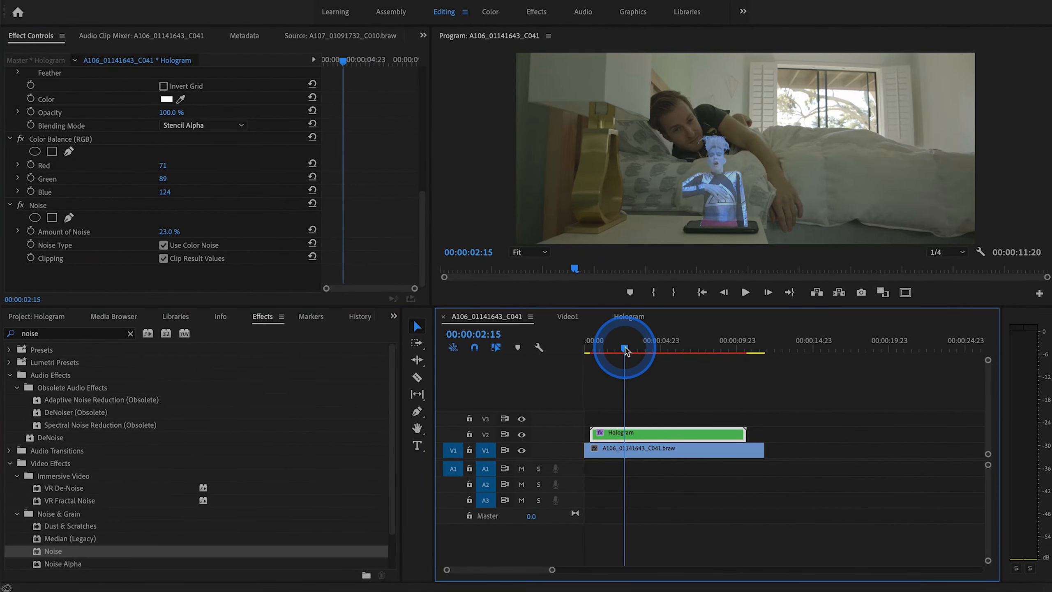
key("space")
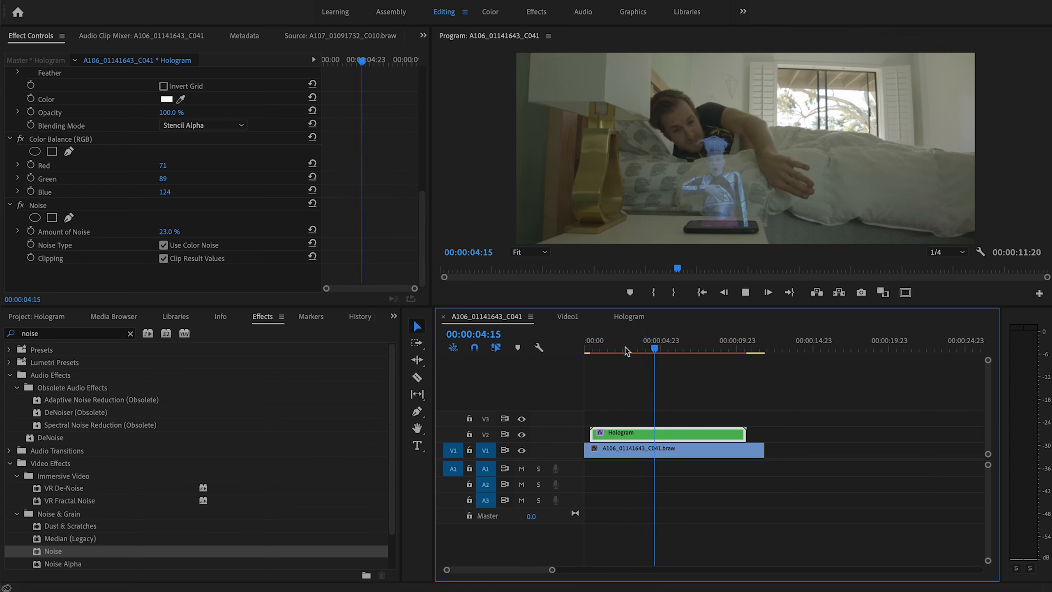
left_click(562, 295)
left_click(530, 252)
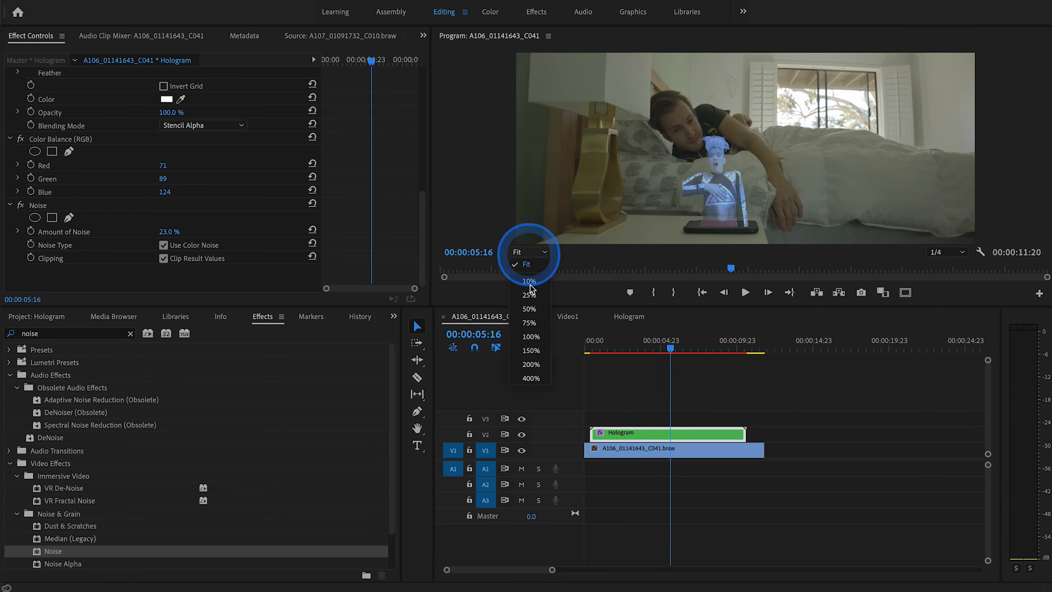
left_click(534, 368)
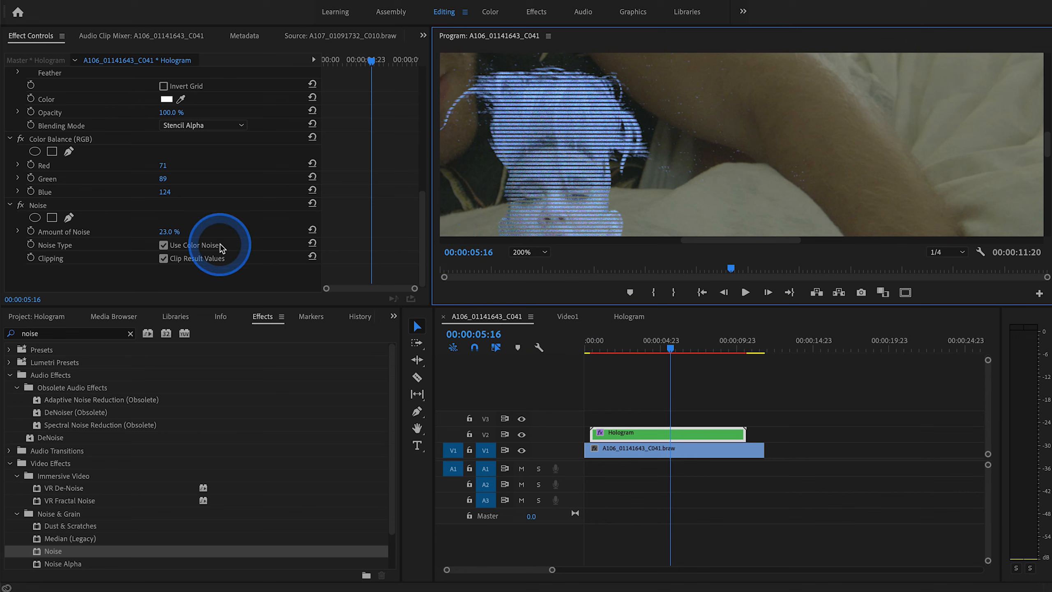
key("space")
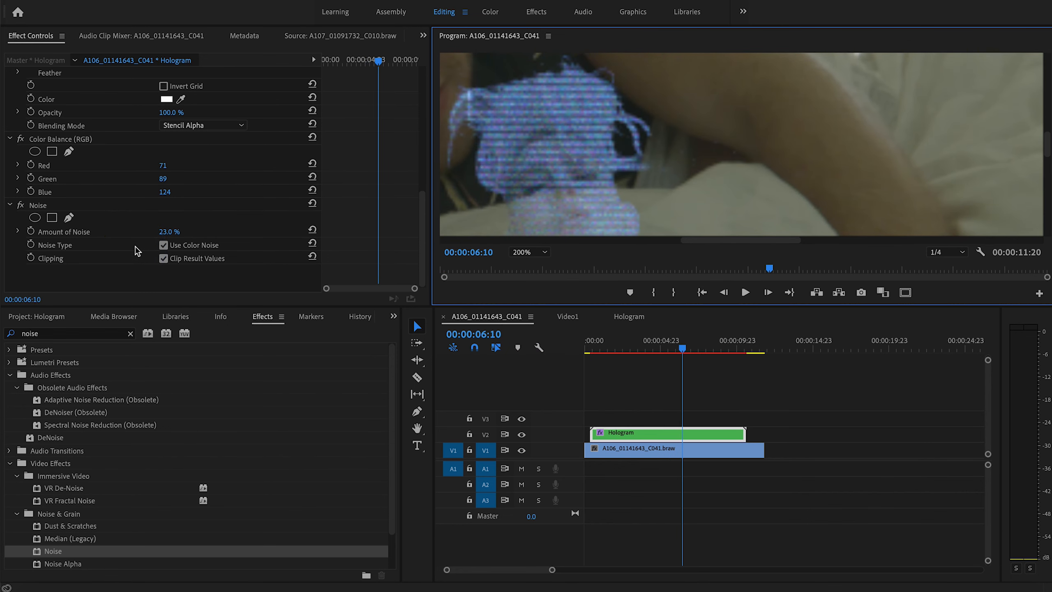
left_click(20, 205)
left_click_drag(628, 345, 674, 349)
left_click(21, 206)
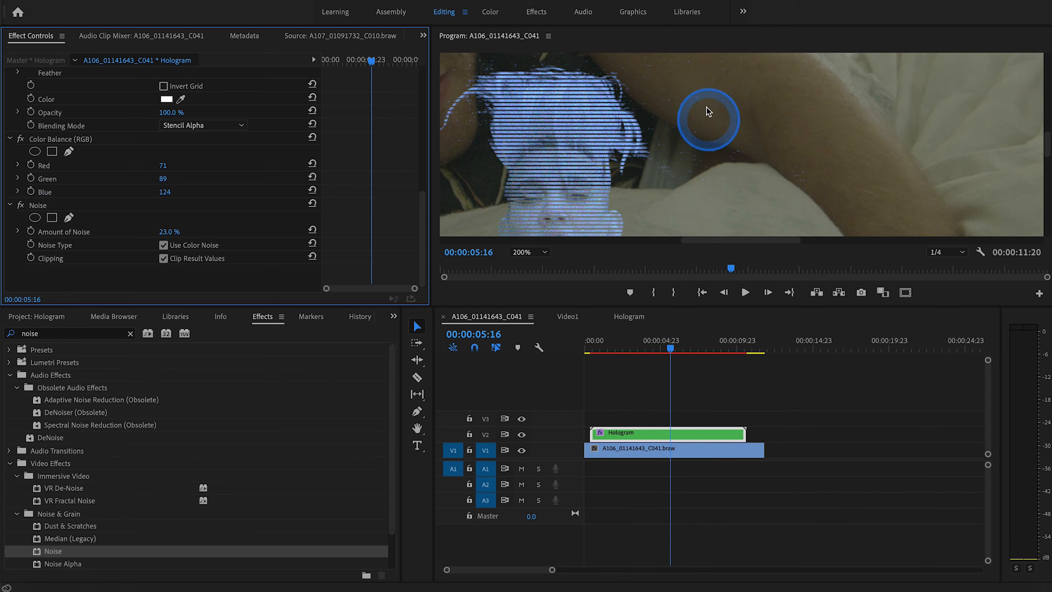
Fit the whole frame in the preview again and play through the hologram to review the combined effects.
left_click(531, 252)
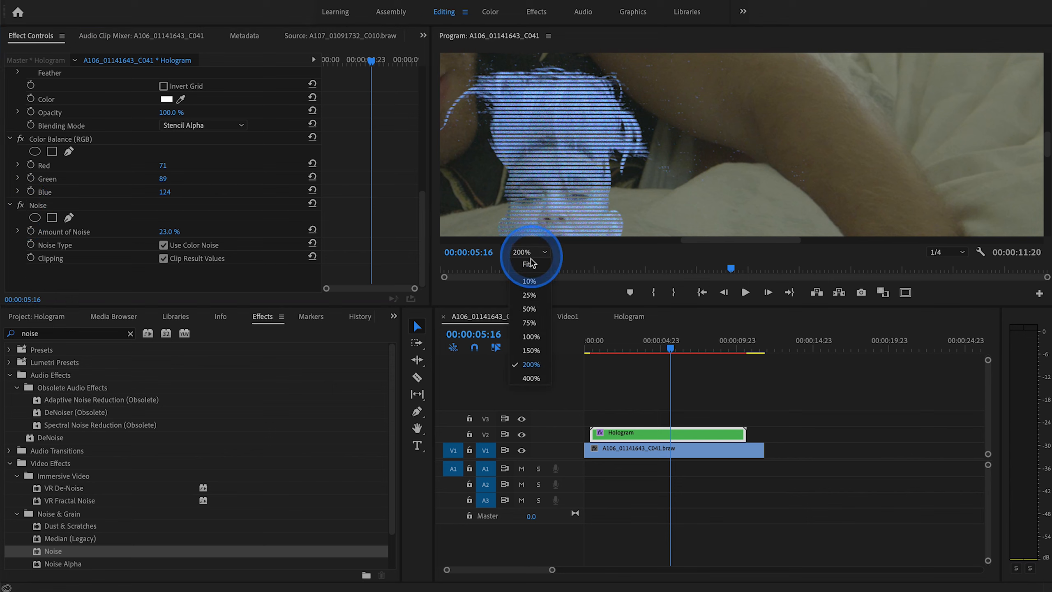
left_click(530, 266)
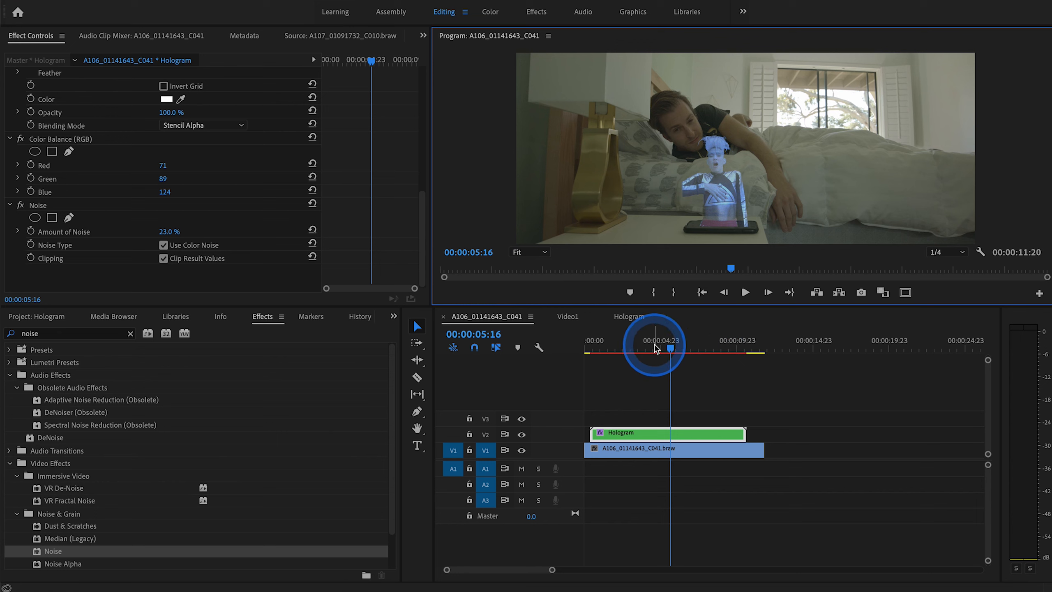
mouse_move(630, 346)
left_mouse_down()
mouse_move(606, 345)
mouse_move(641, 347)
left_mouse_up()
key("space")
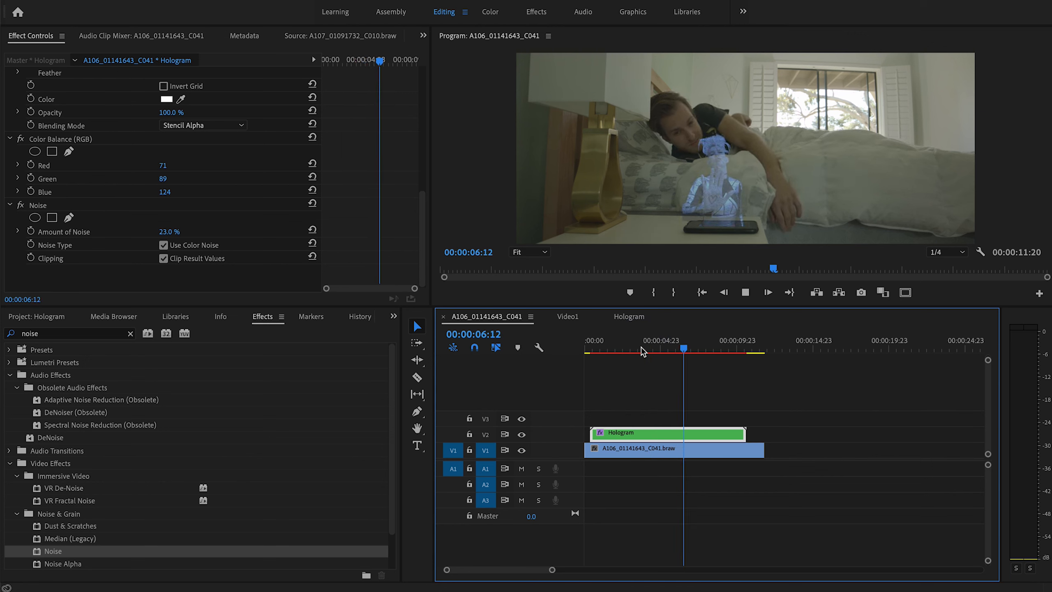
key("space")
left_click_drag(616, 346, 596, 345)
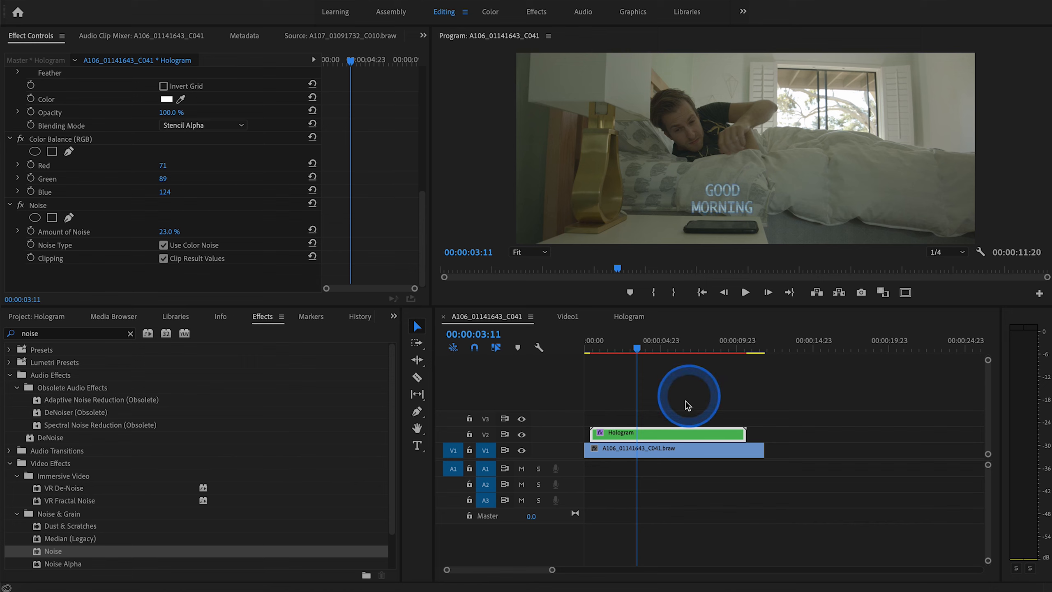
Open the Video1 sequence nested inside the Hologram clip and switch to the Graphics workspace.
double_click(640, 433)
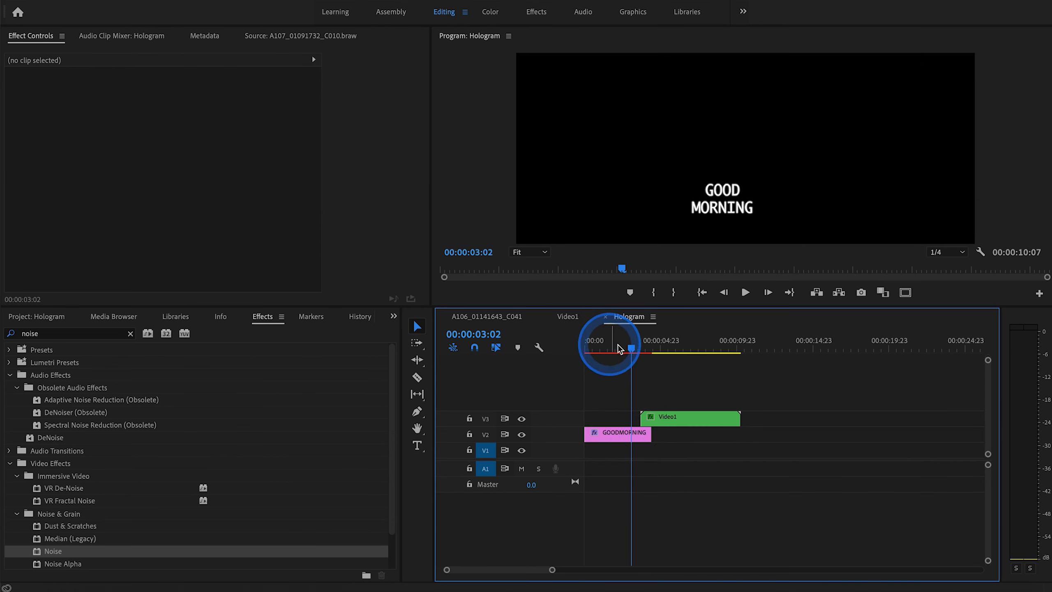
double_click(677, 418)
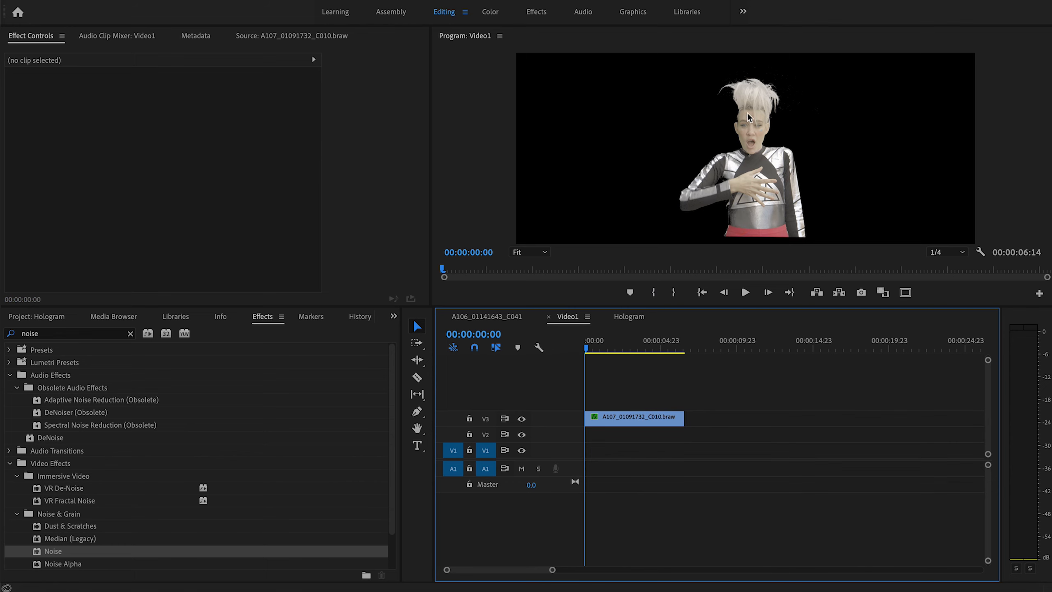
left_click(630, 16)
Browse the free Adobe Stock templates to page 14 and place Floating Hearts Overlay on V4, trimmed to the performer clip's length.
left_click(1017, 84)
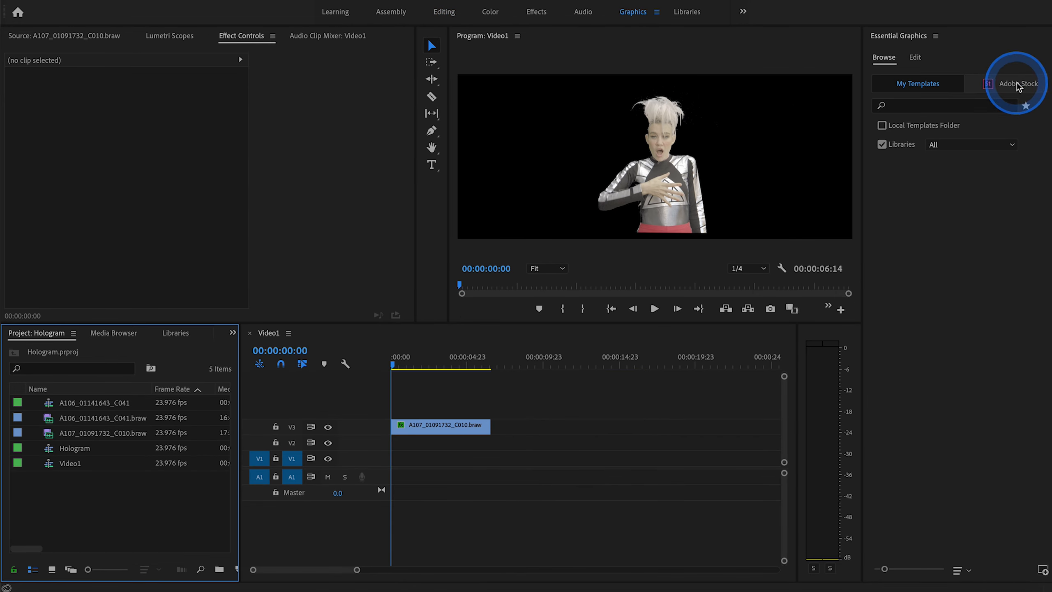
left_click(882, 126)
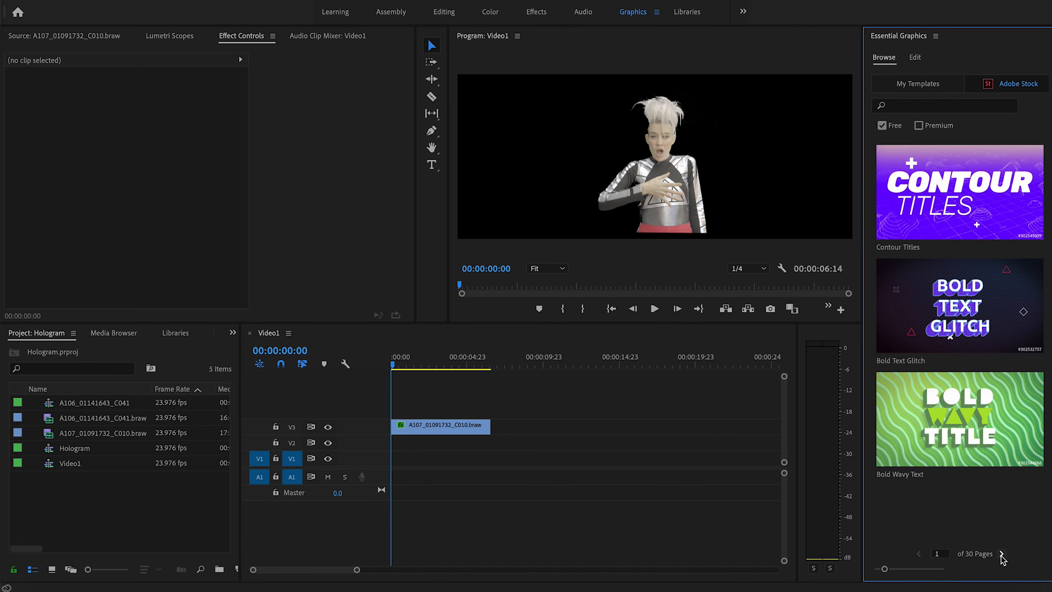
left_click(1002, 554)
left_click(1001, 554)
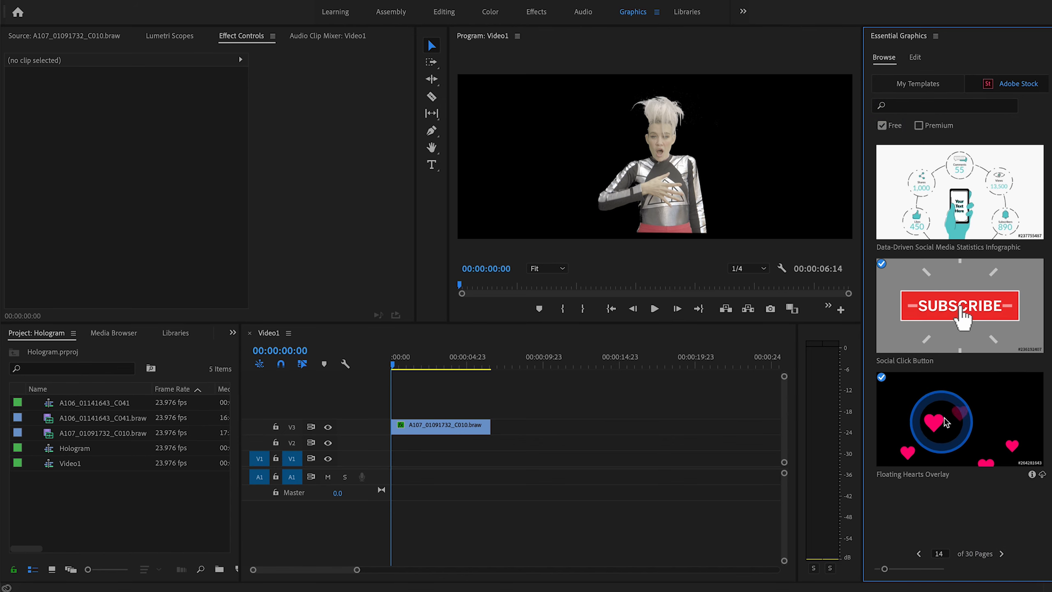
left_click_drag(961, 417, 377, 406)
left_click_drag(482, 411, 493, 410)
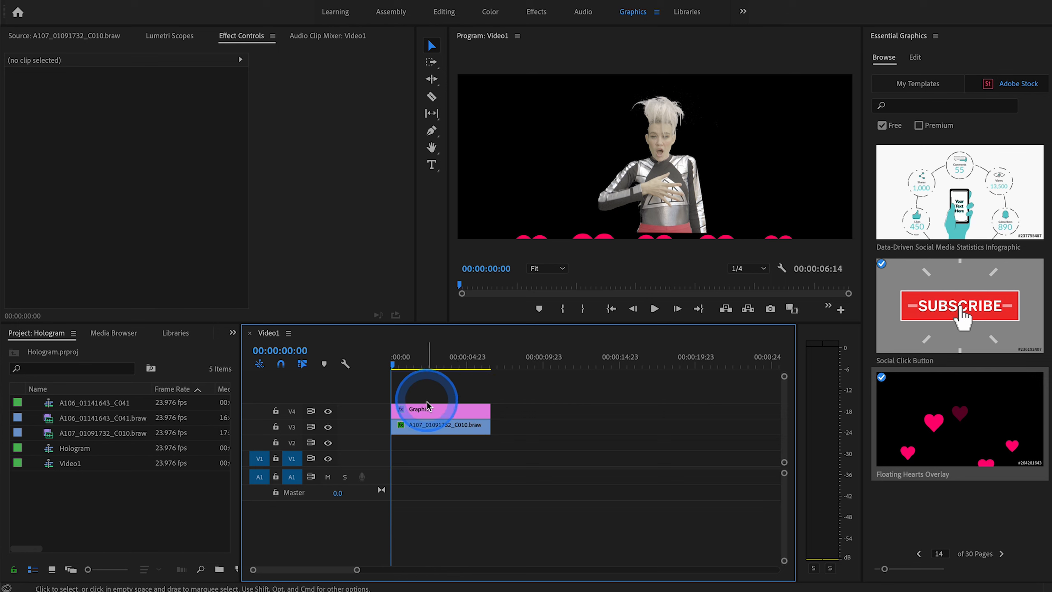
At 00:00:02:23, set the hearts graphic's Vector Motion Scale to 18 and Position to 2397, 1607.
left_click(435, 359)
left_click(428, 409)
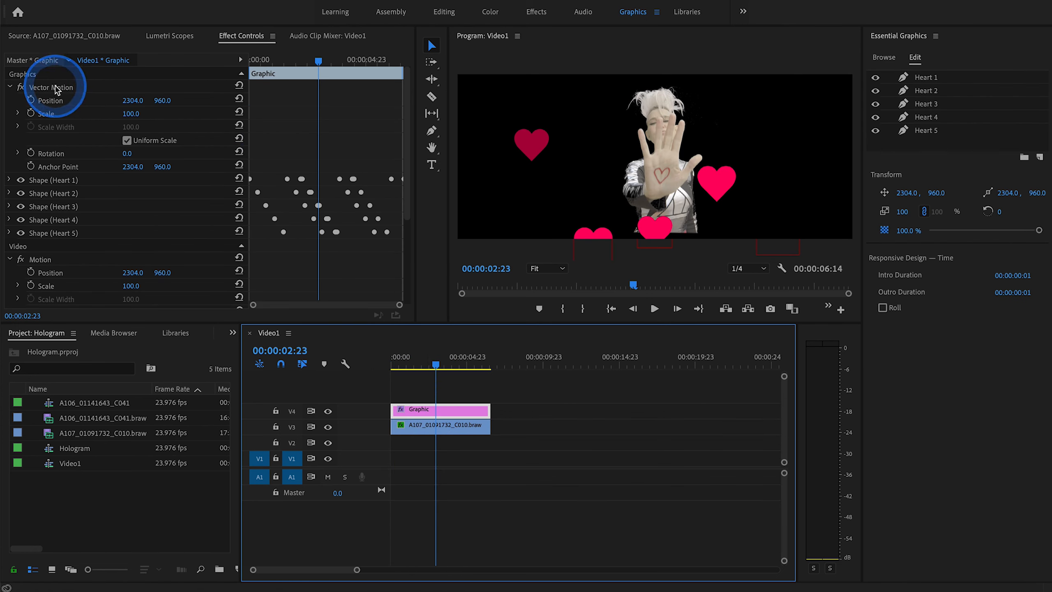
left_click_drag(131, 114, 160, 100)
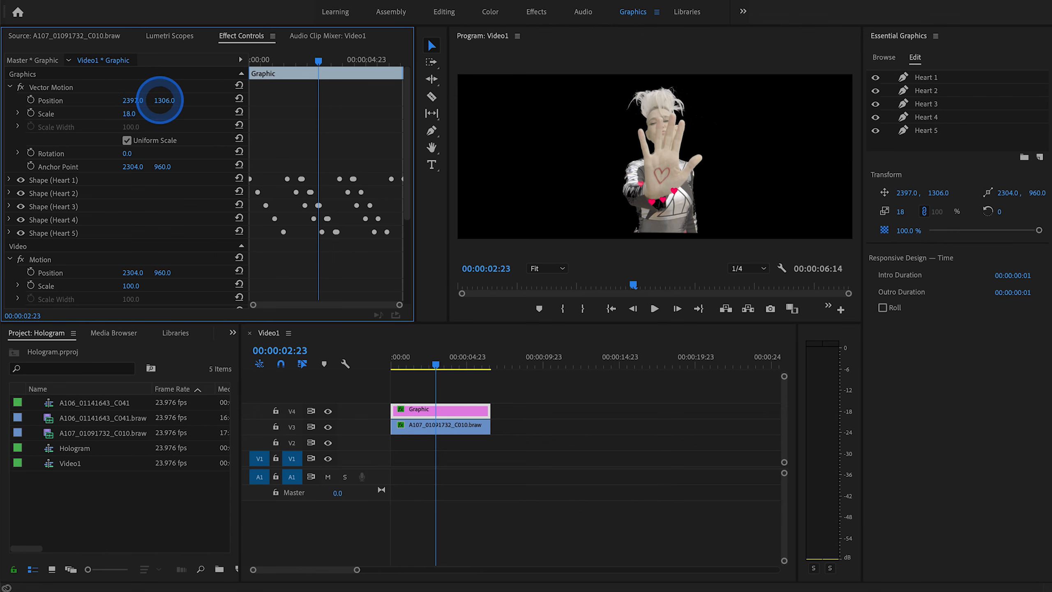
Return to the A106_01141643_C041 sequence in the Editing workspace and play it to review the floating hearts.
left_click(443, 14)
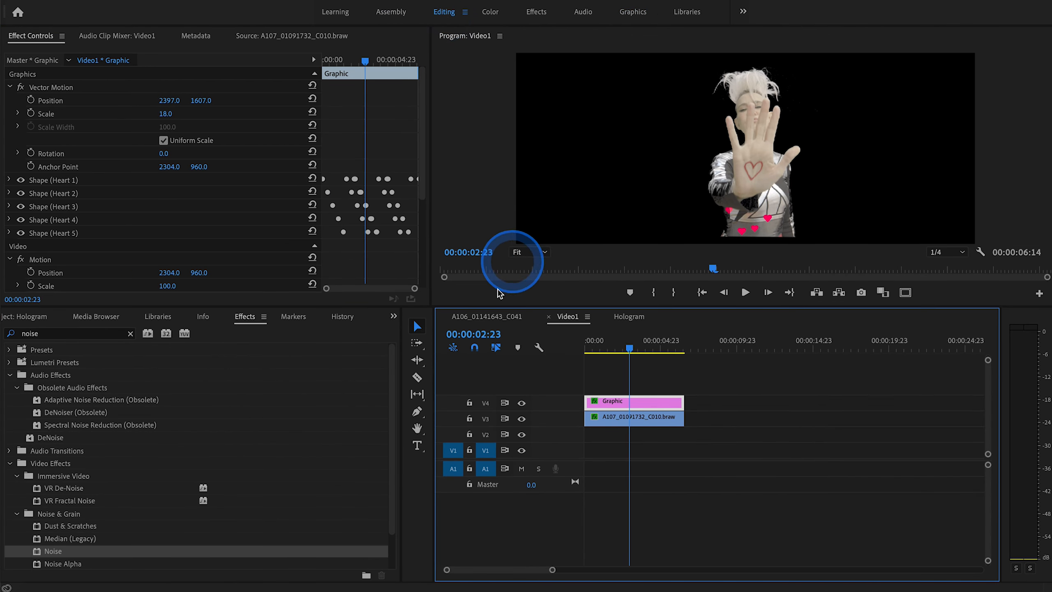
left_click(487, 317)
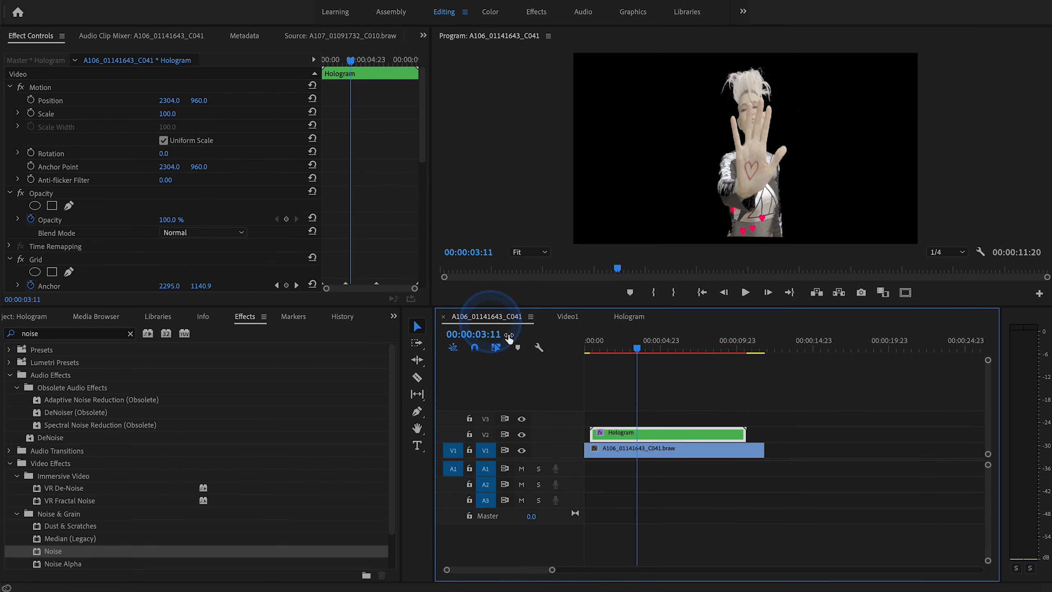
left_click(638, 348)
key("space")
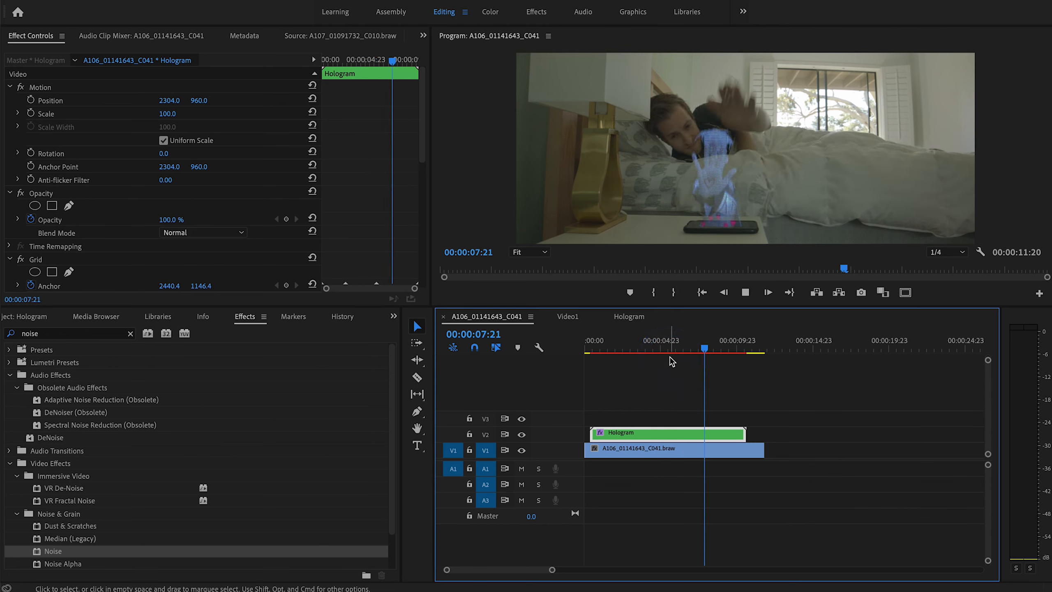
key("space")
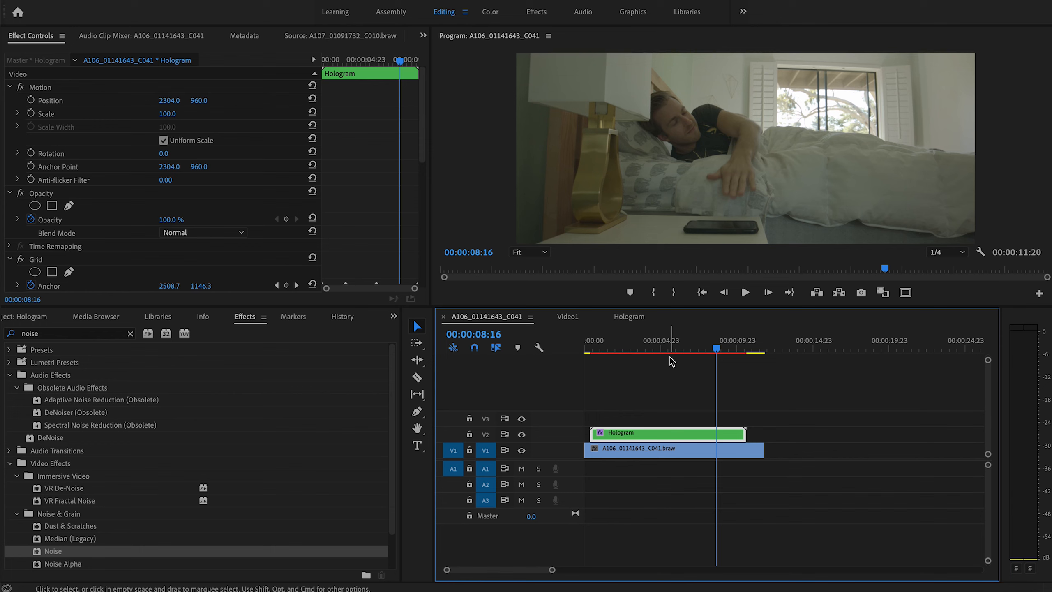
Reopen the nested Video1 sequence through the Hologram clip and view the hearts at 00:00:02:05.
left_click(605, 431)
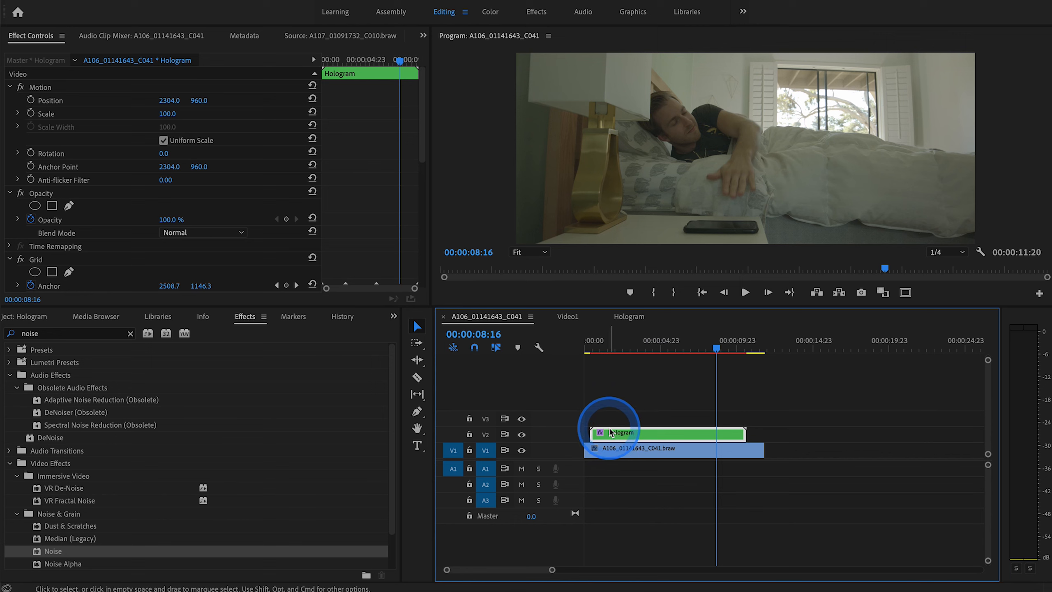
double_click(654, 440)
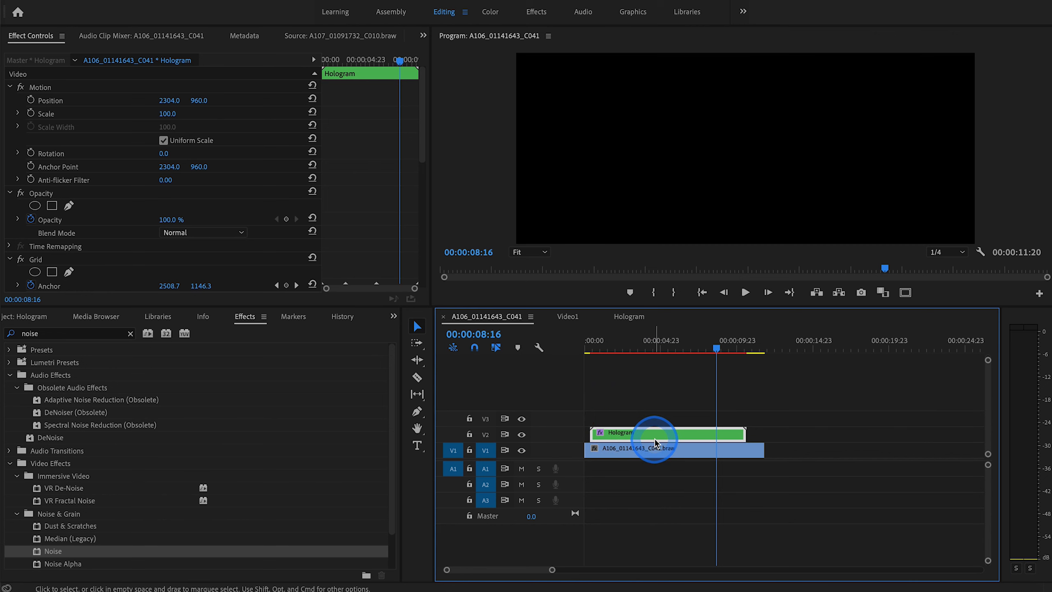
double_click(672, 421)
left_click(619, 340)
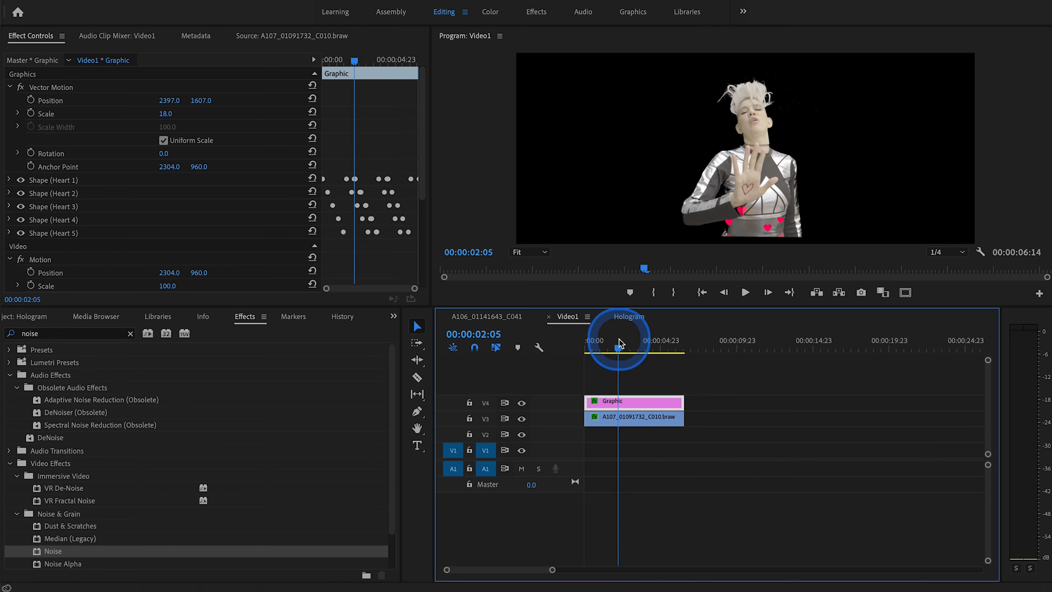
Scrub through the A106_01141643_C041 sequence to review the composite, and open the nested Hologram sequence at 00:00:01:09.
left_click(496, 317)
left_click_drag(596, 352, 649, 348)
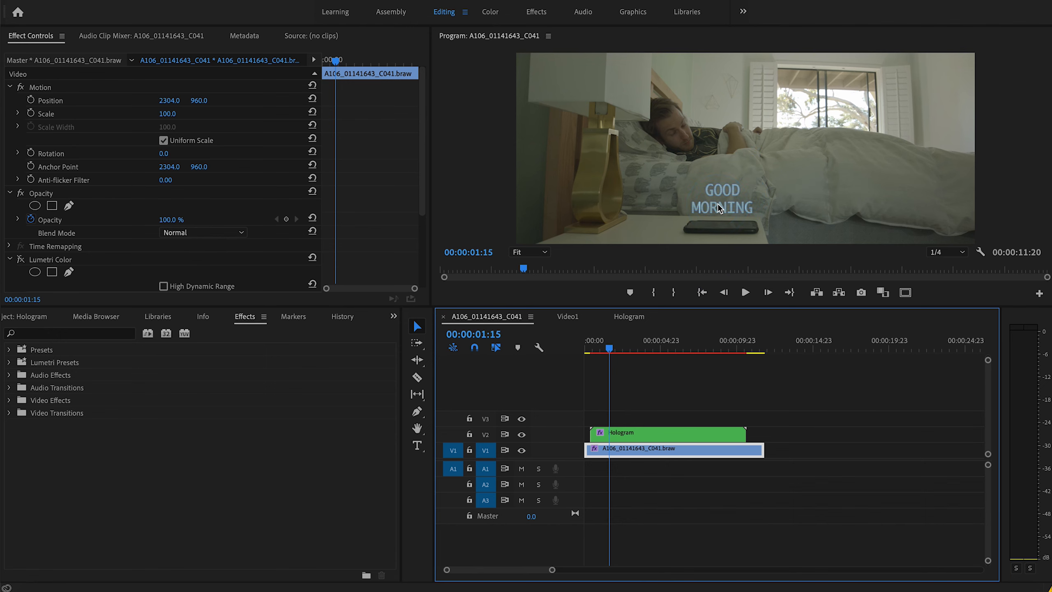
left_click(649, 433)
double_click(649, 433)
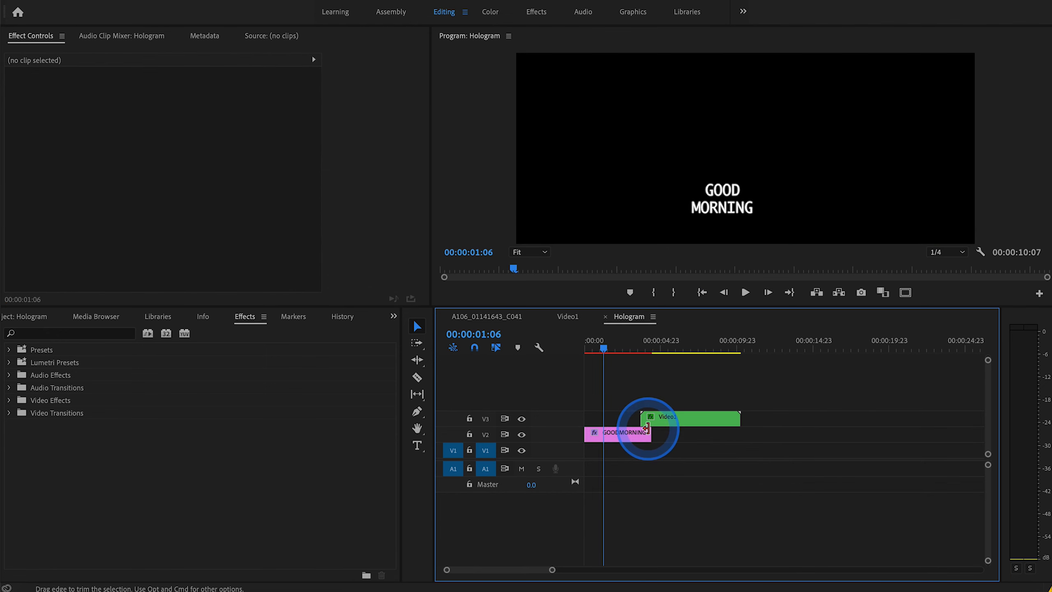
left_click(607, 348)
left_click(605, 349)
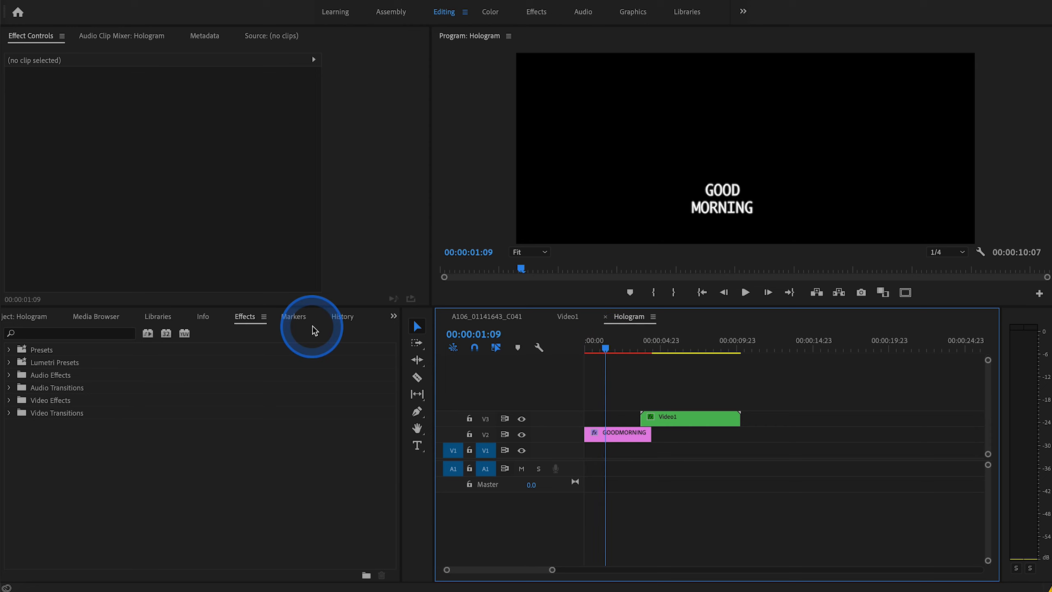
Find the Horizontal Flip video effect by searching for "flip" and apply it to the GOODMORNING title clip on V2.
left_click(249, 319)
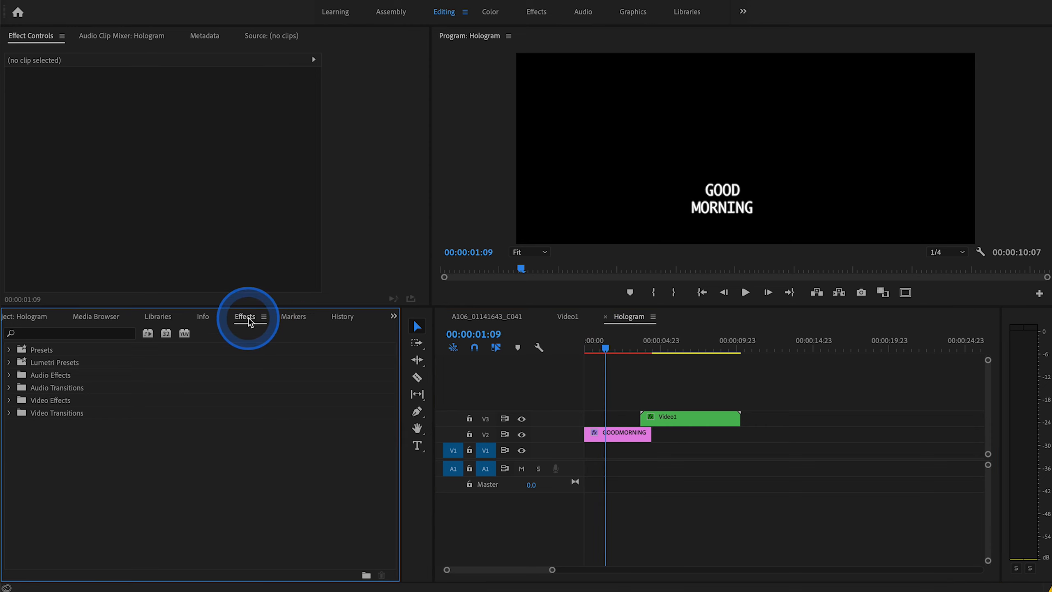
left_click(119, 333)
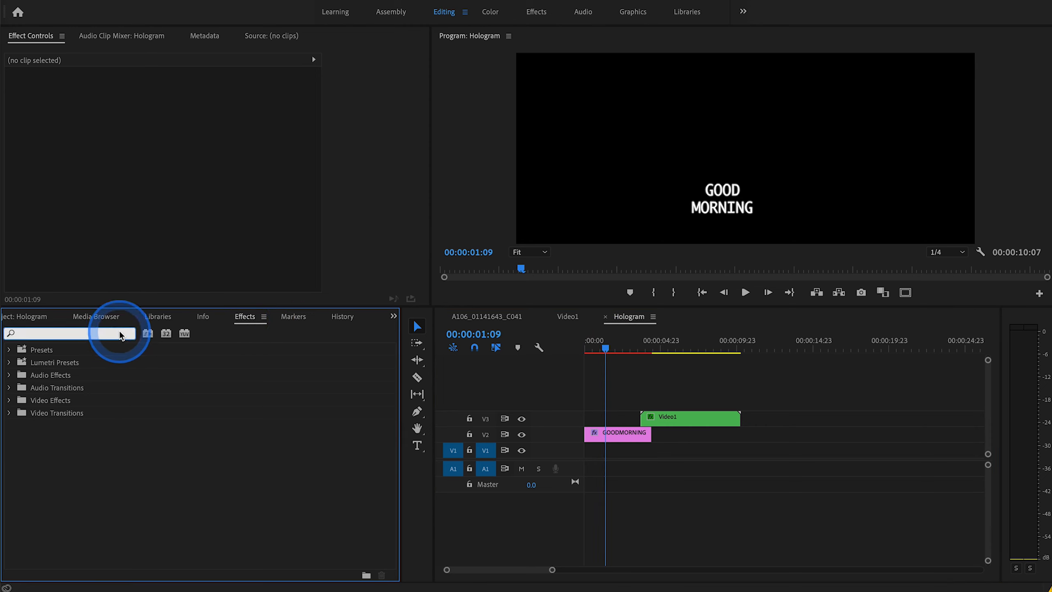
type("flip")
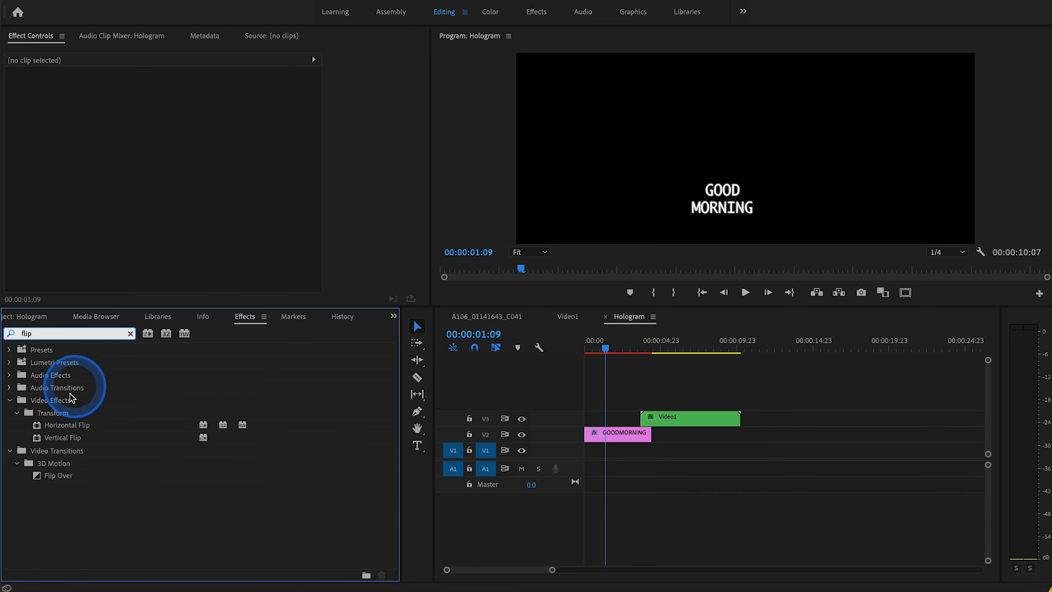
left_click(38, 426)
left_click_drag(37, 429, 609, 434)
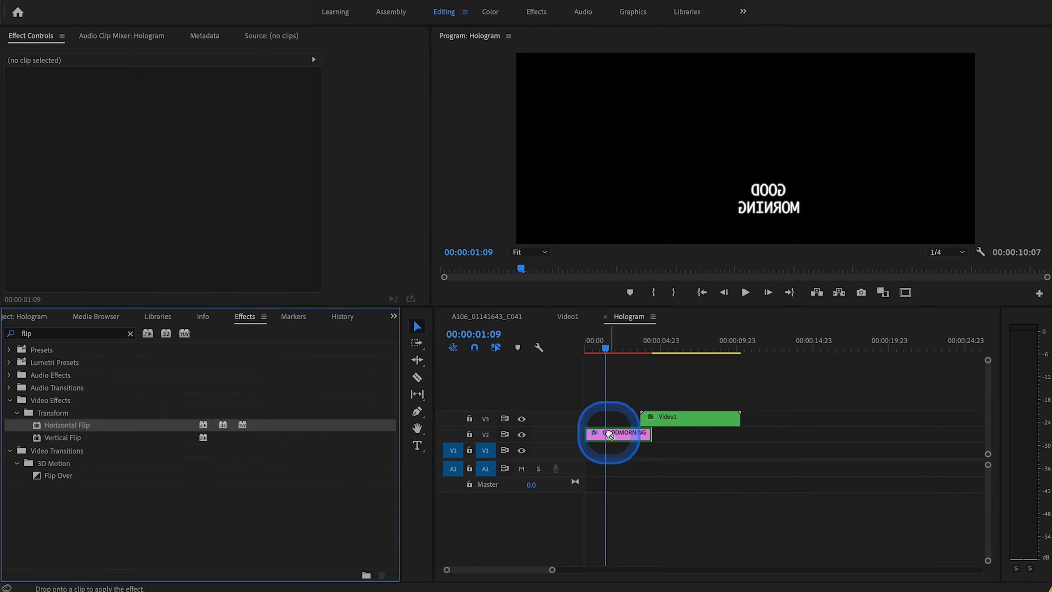